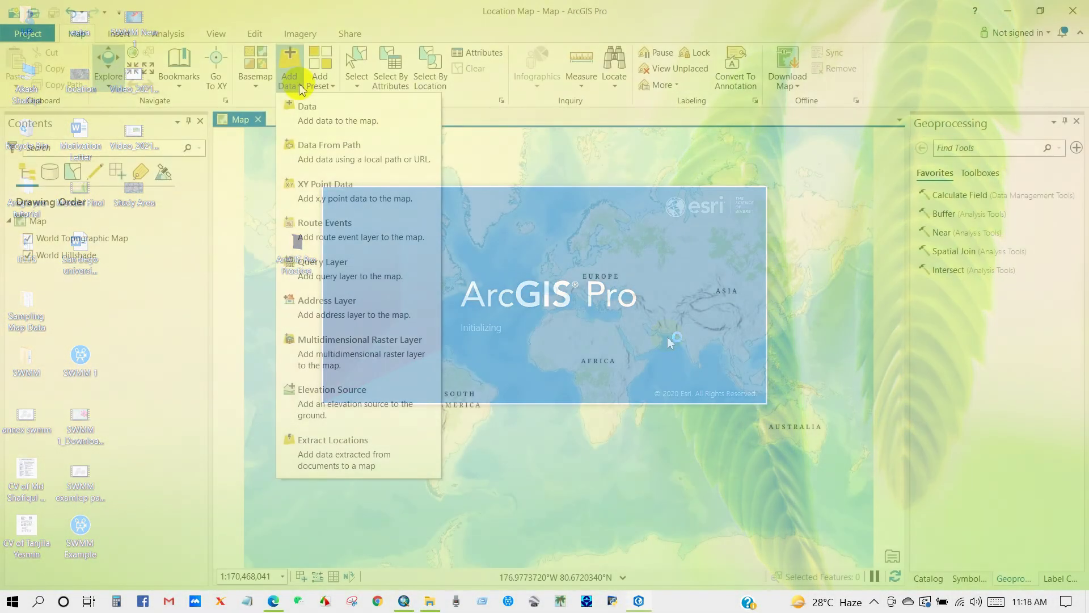
Add the BD_2_Upazila.shp shapefile from the SS from Various Source folder to the map
left_click(369, 118)
left_click(536, 270)
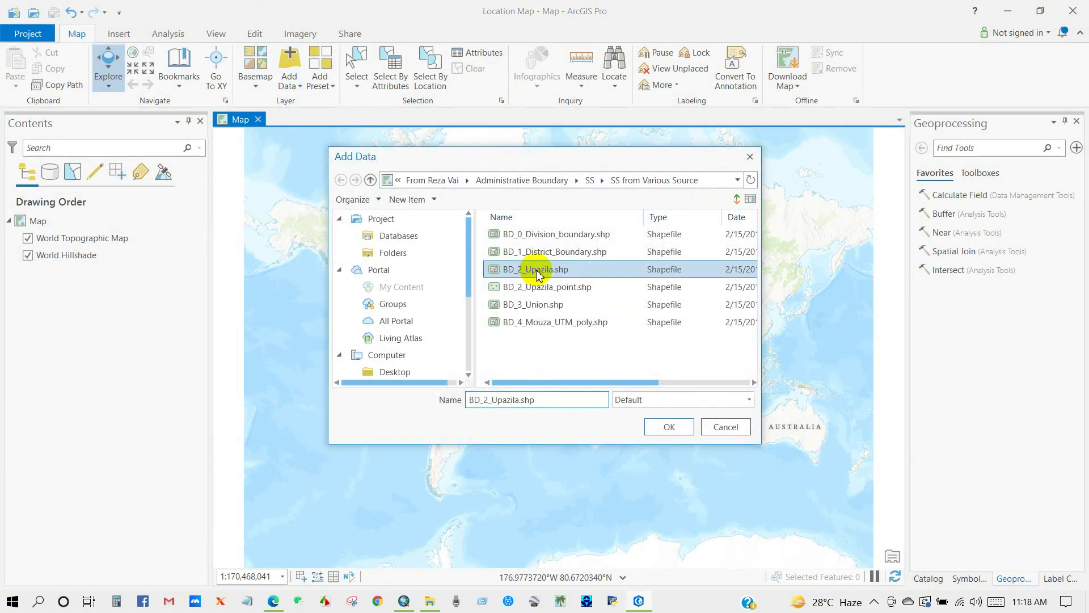
left_click(663, 426)
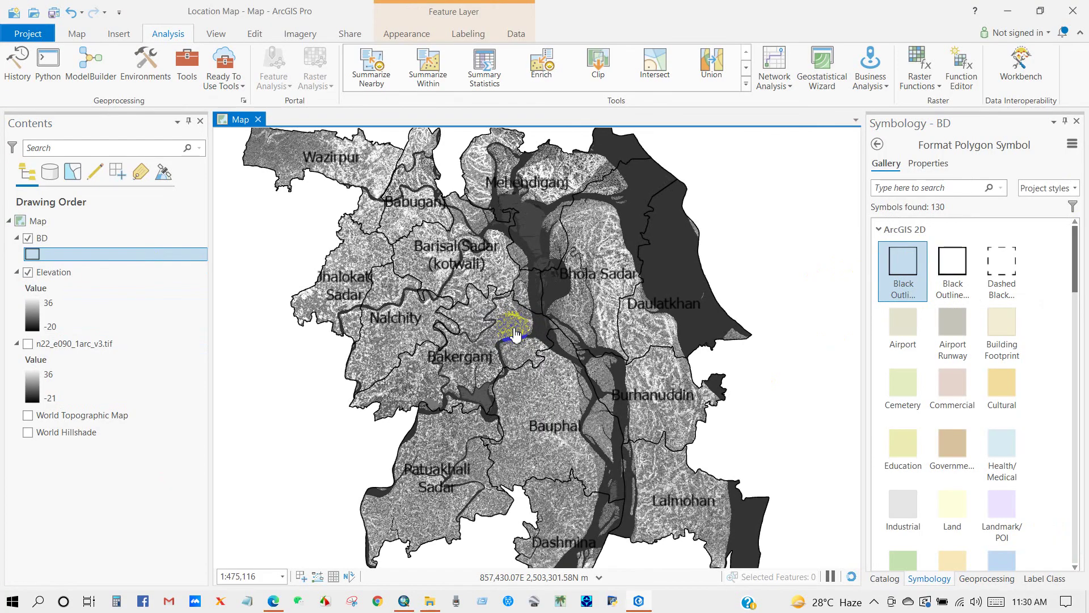
Apply a green-yellow-red color scheme to the Elevation raster layer
scroll(514, 335, "down", 1)
left_click(33, 314)
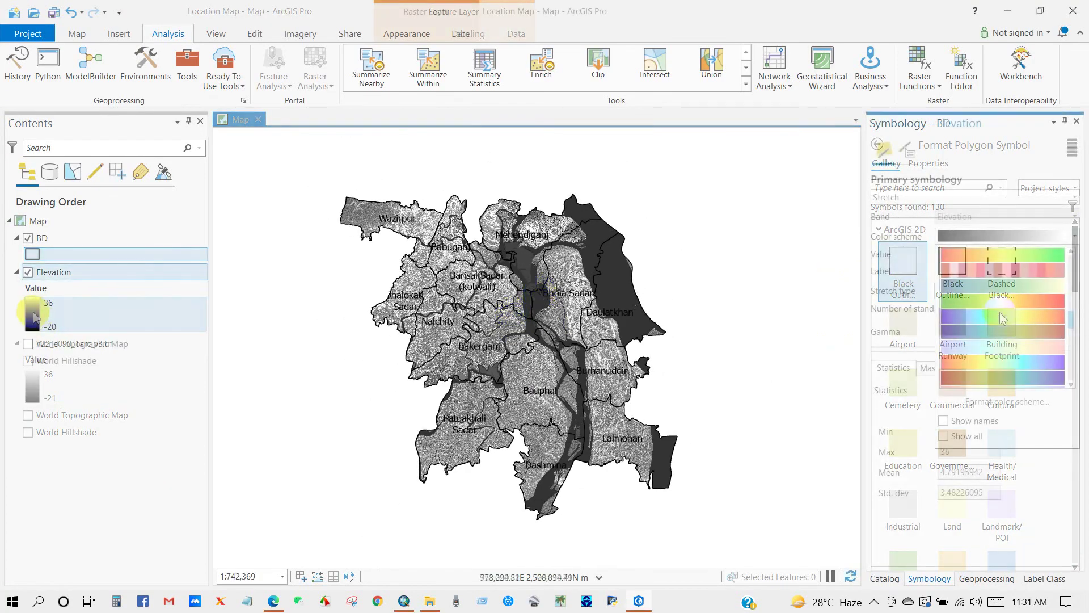
left_click(999, 305)
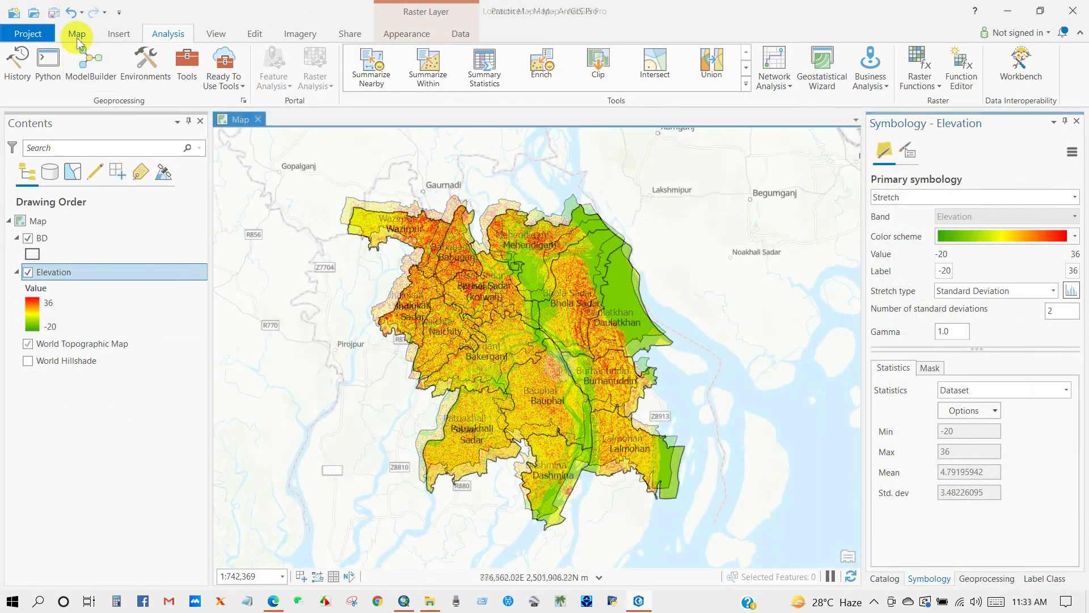
Insert a rectangular map frame inside the guides, filling the large area of the layout page
left_click(77, 34)
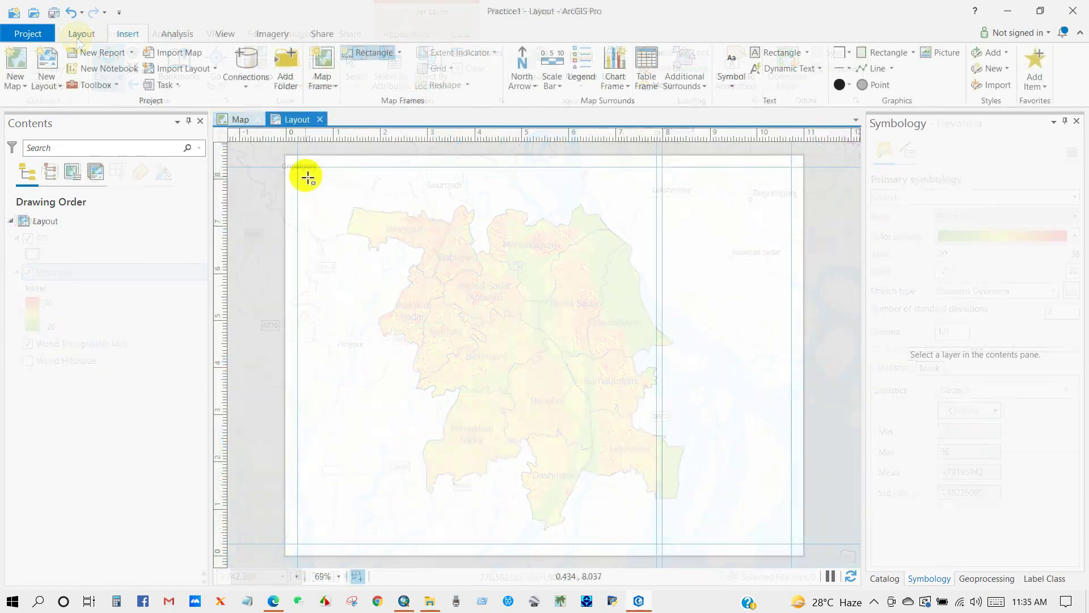
mouse_move(306, 173)
left_mouse_down()
mouse_move(493, 331)
mouse_move(656, 541)
left_mouse_up()
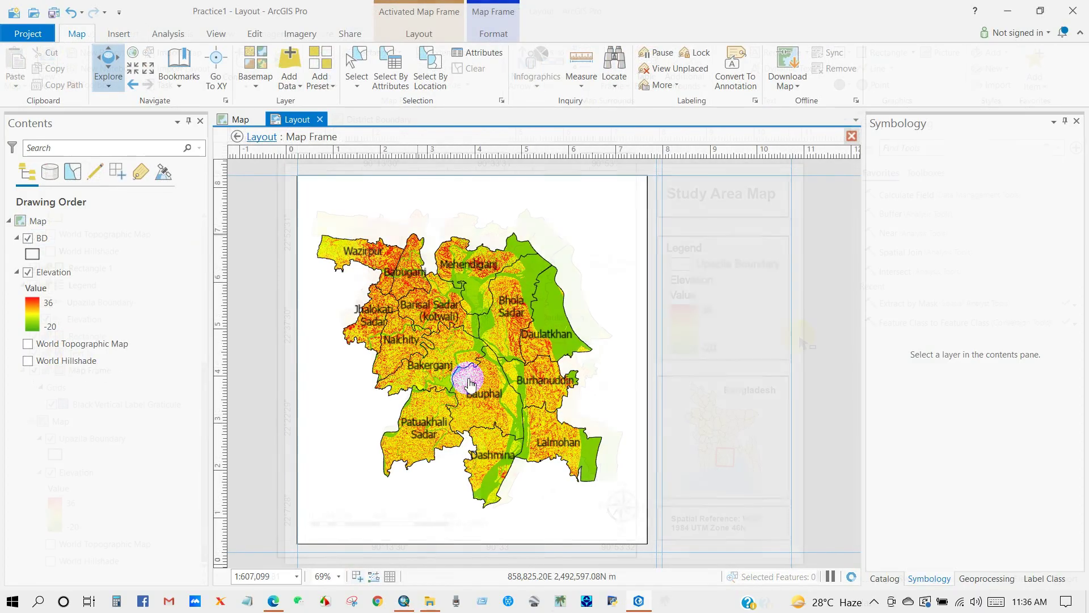
Hide the Elevation layer in the layout's map frame and show it again
left_click(50, 473)
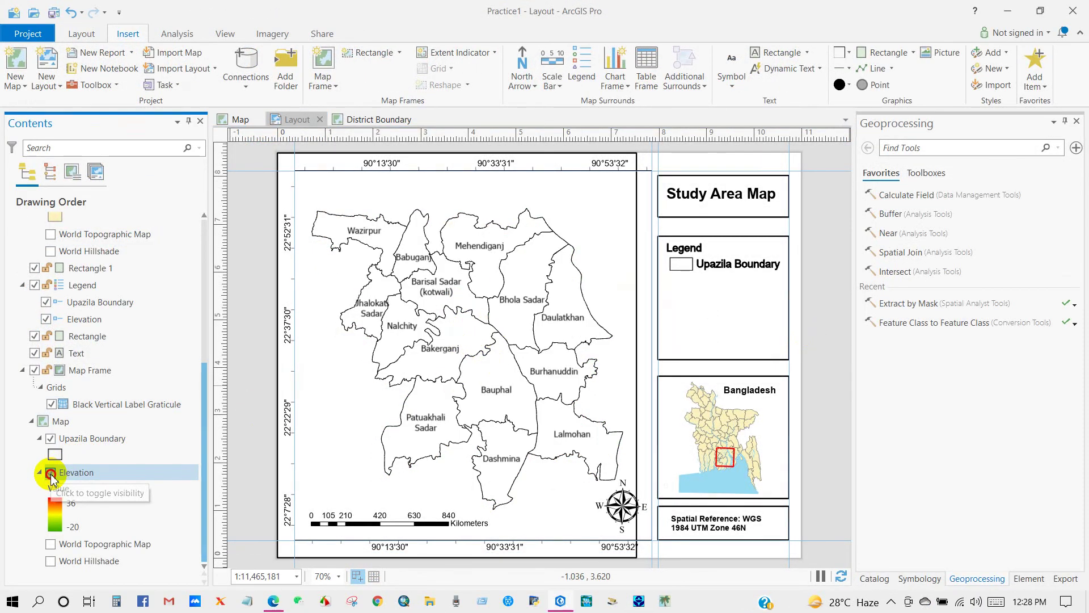
left_click(50, 472)
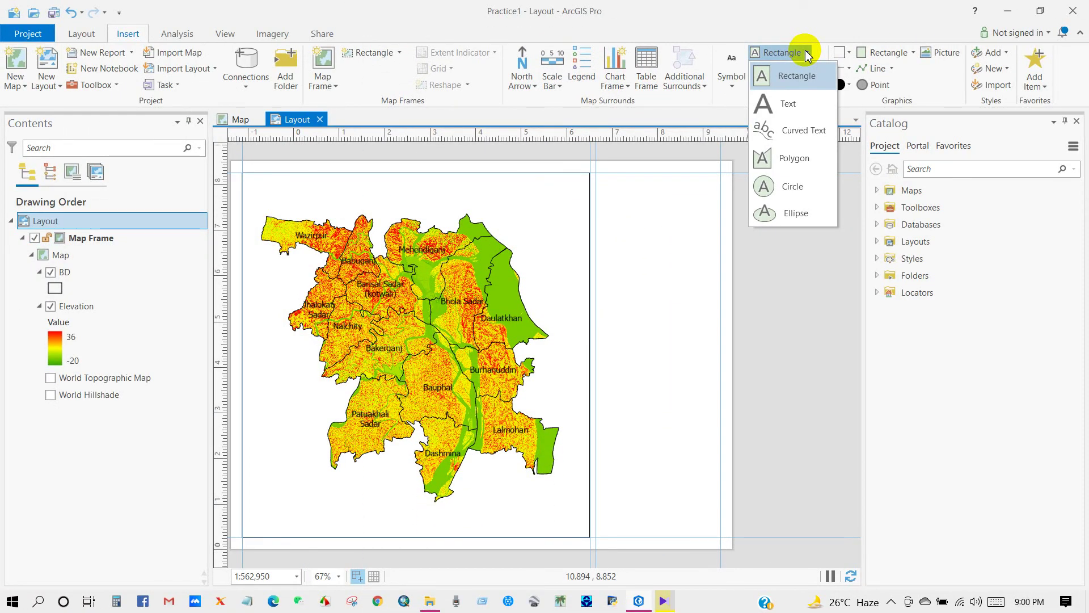
Add a rectangular text element beside the map frame, about 2.75 in wide and 0.85 in high, reading "Study Area Map"
left_click(776, 80)
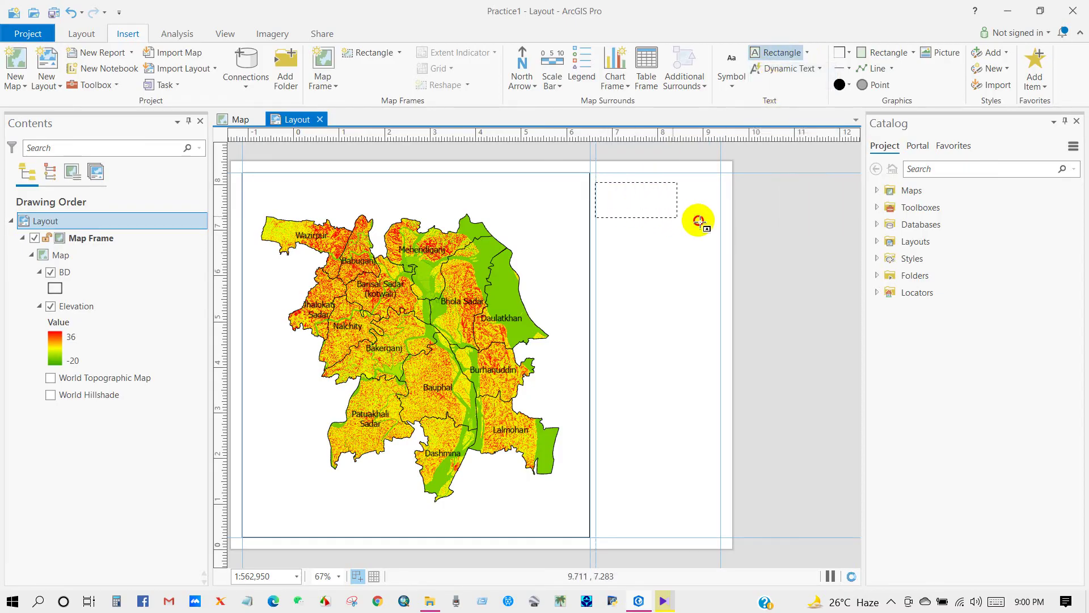
left_click_drag(720, 221, 720, 221)
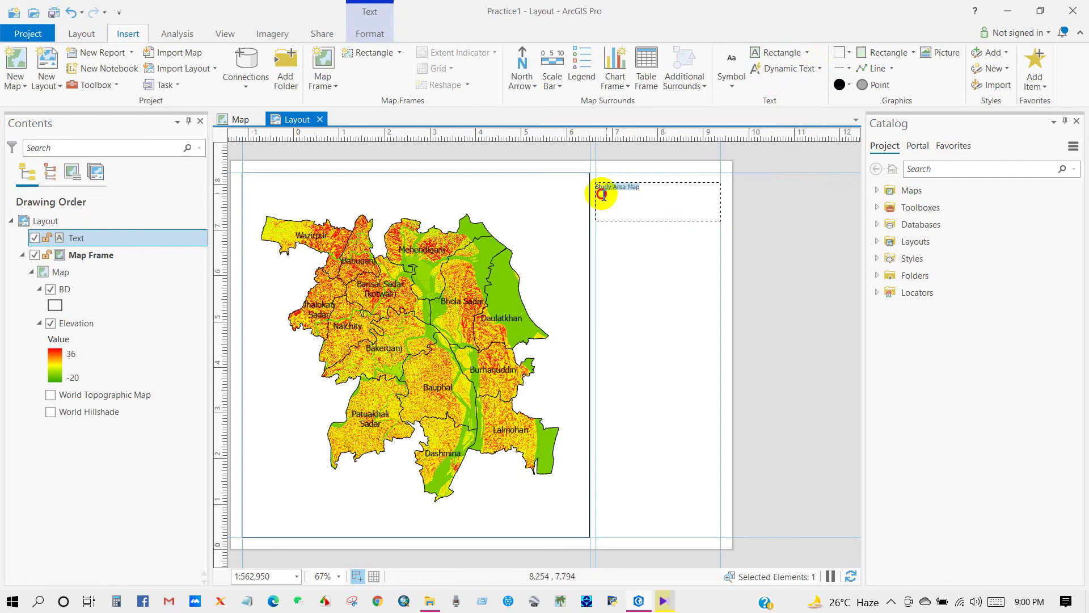
Format the Study Area Map title as 24 pt bold text
left_click(369, 34)
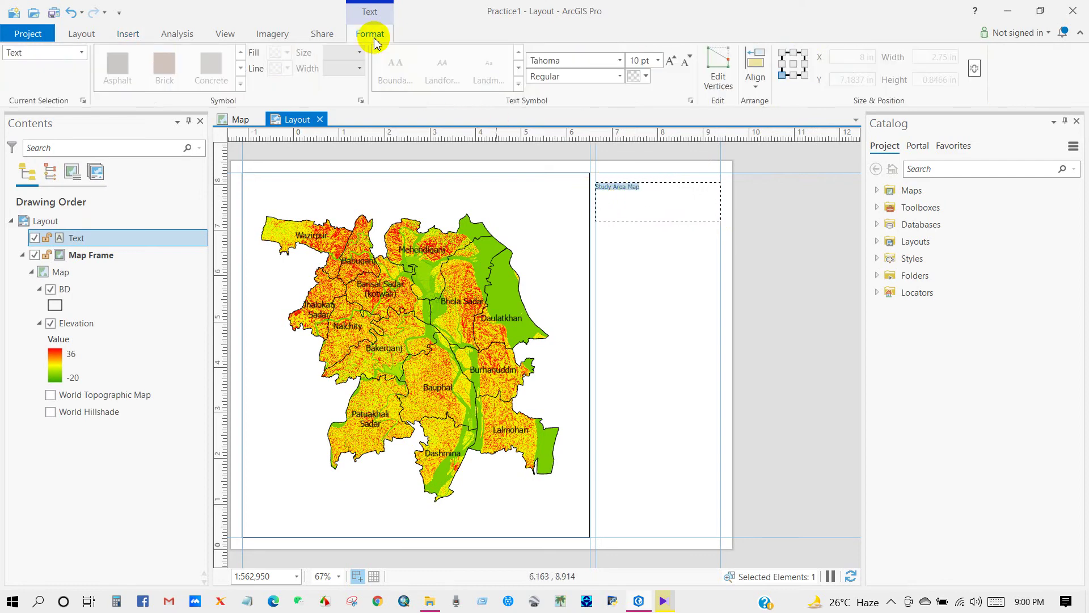
left_click(659, 61)
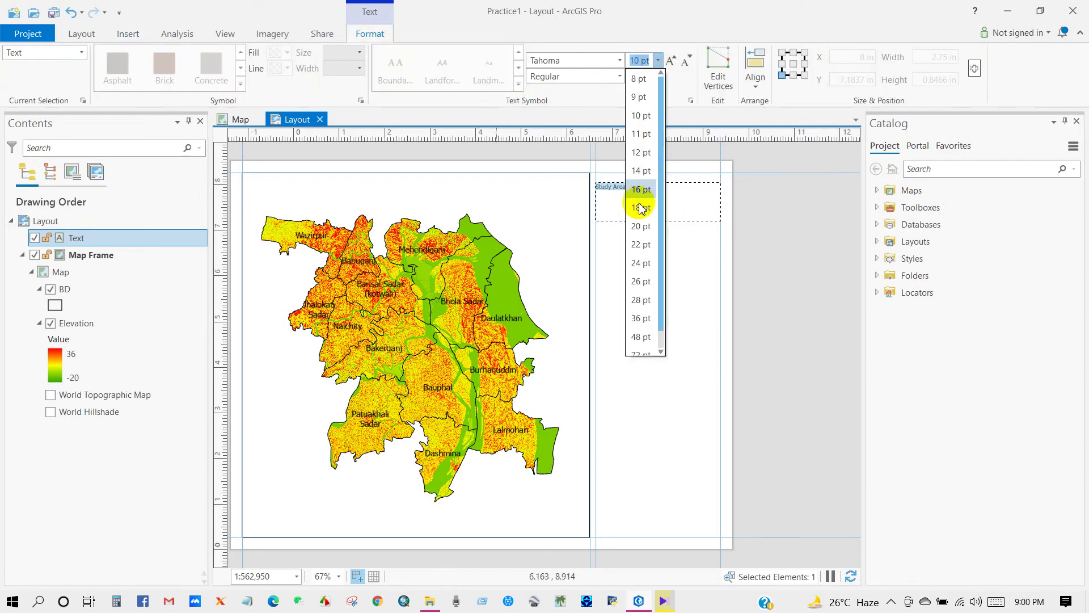
left_click(640, 226)
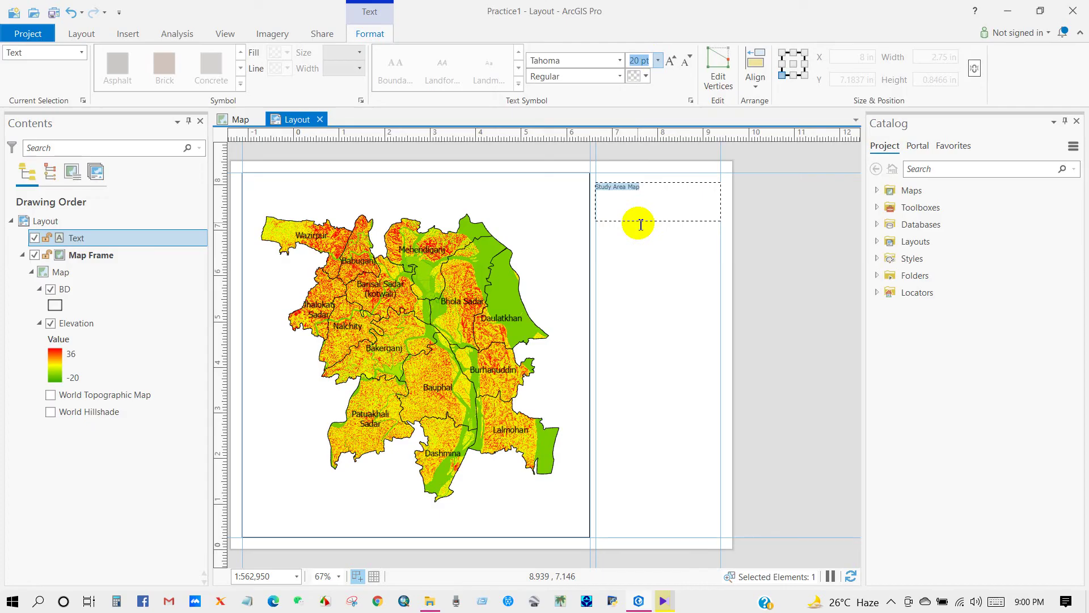
left_click(658, 60)
left_click(639, 245)
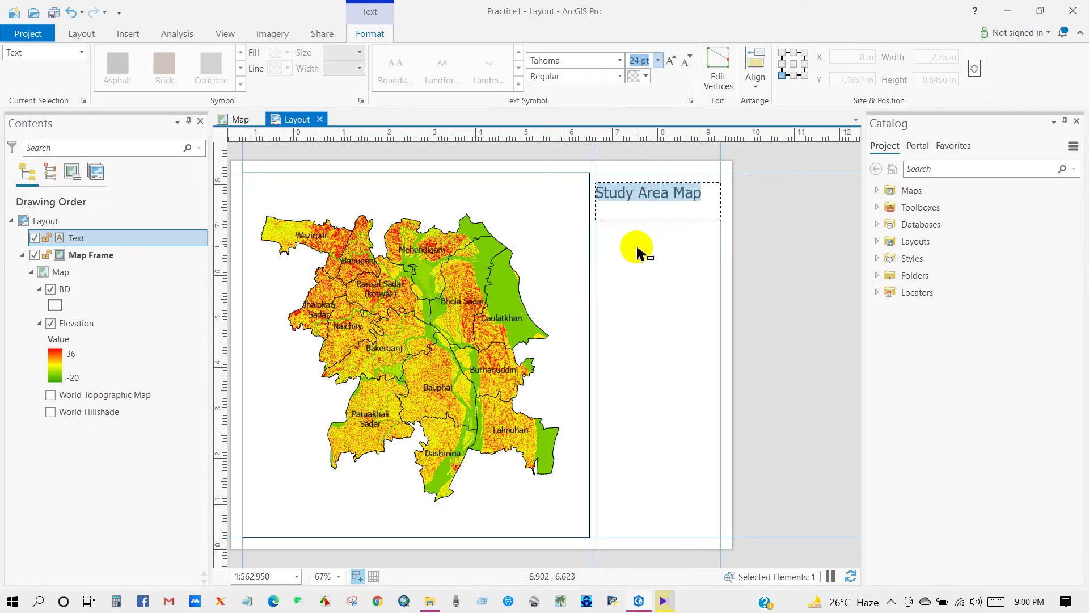
double_click(602, 198)
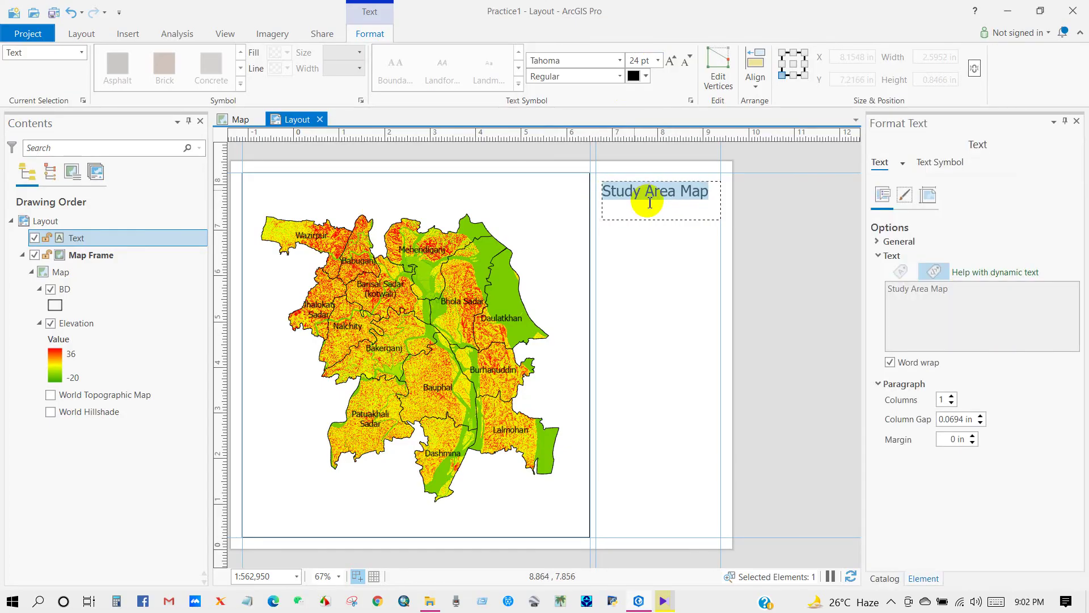
left_click(619, 76)
left_click(550, 111)
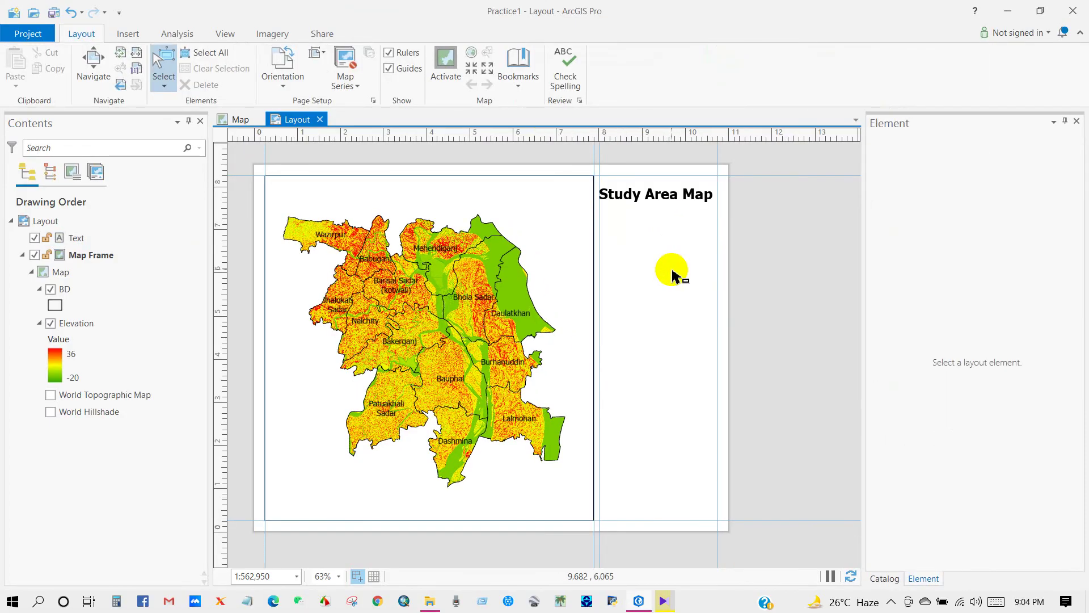
Draw a rectangle around the Study Area Map title, spanning the width between the vertical guides
left_click(127, 34)
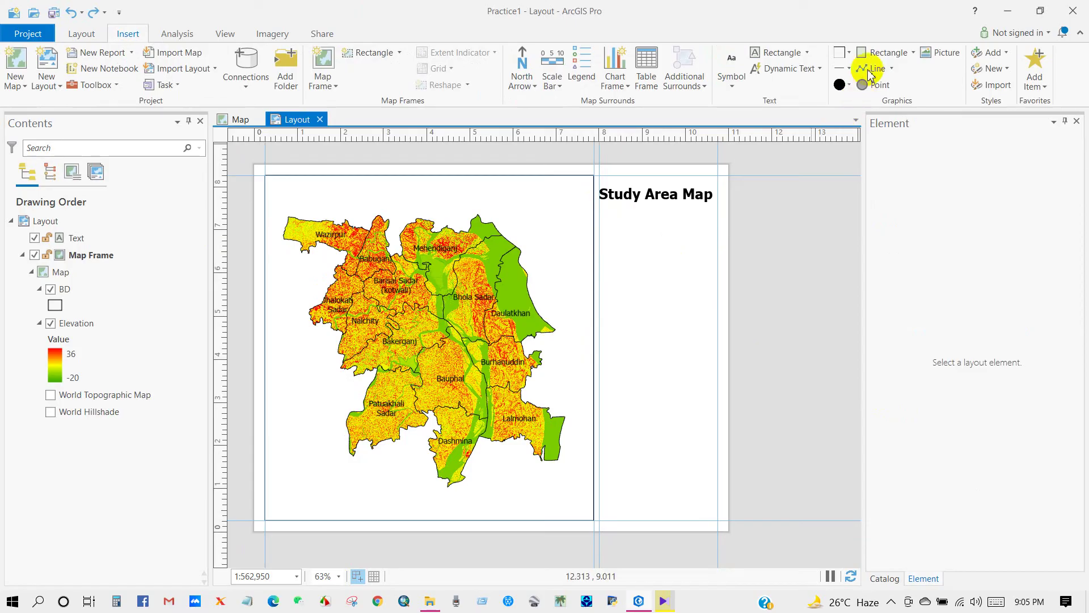
left_click(885, 52)
left_click_drag(602, 179, 717, 212)
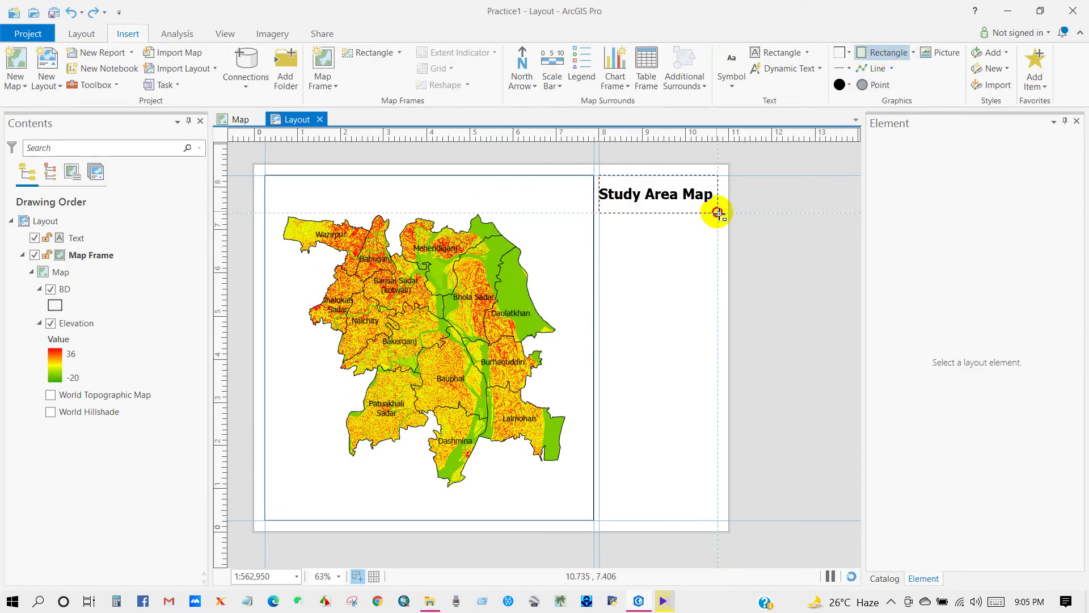
left_click(668, 270)
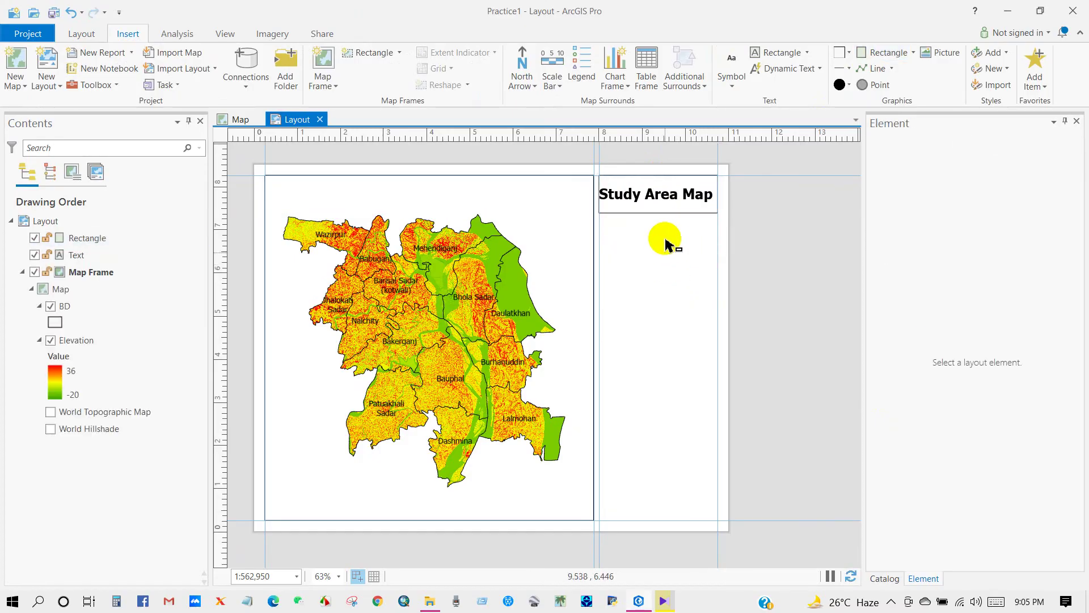
Rename the BD layer as "Upazila Boundary"
left_click(64, 309)
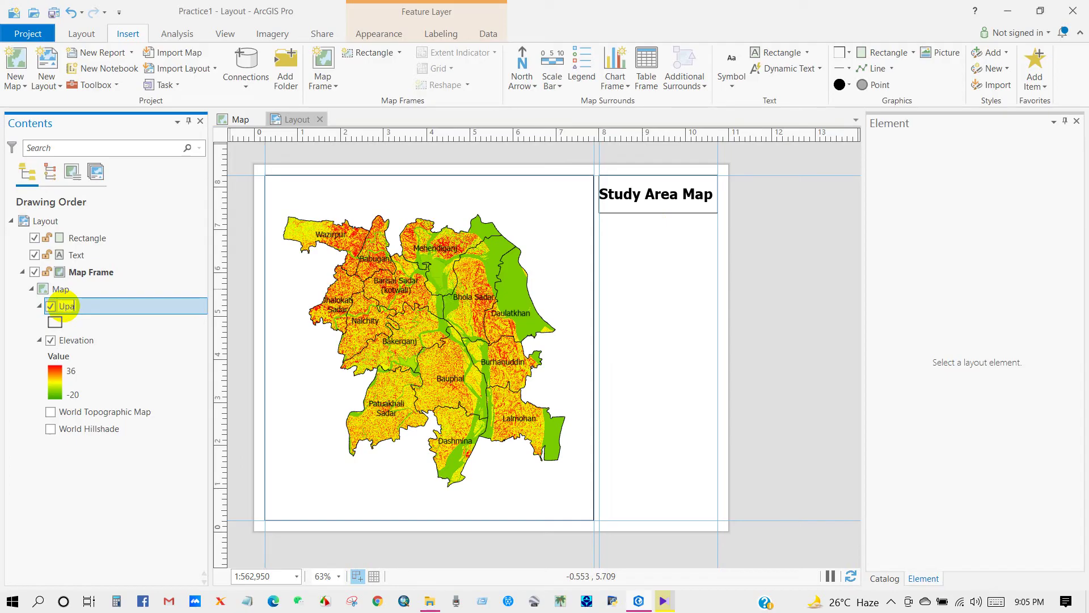
type("Upazila")
key("Return")
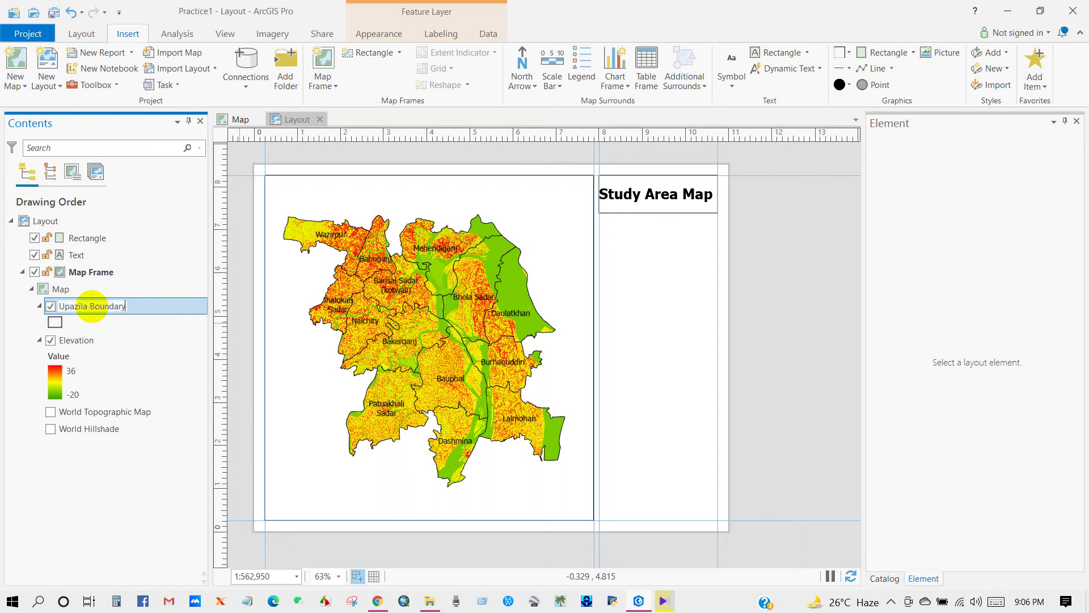
left_click(19, 322)
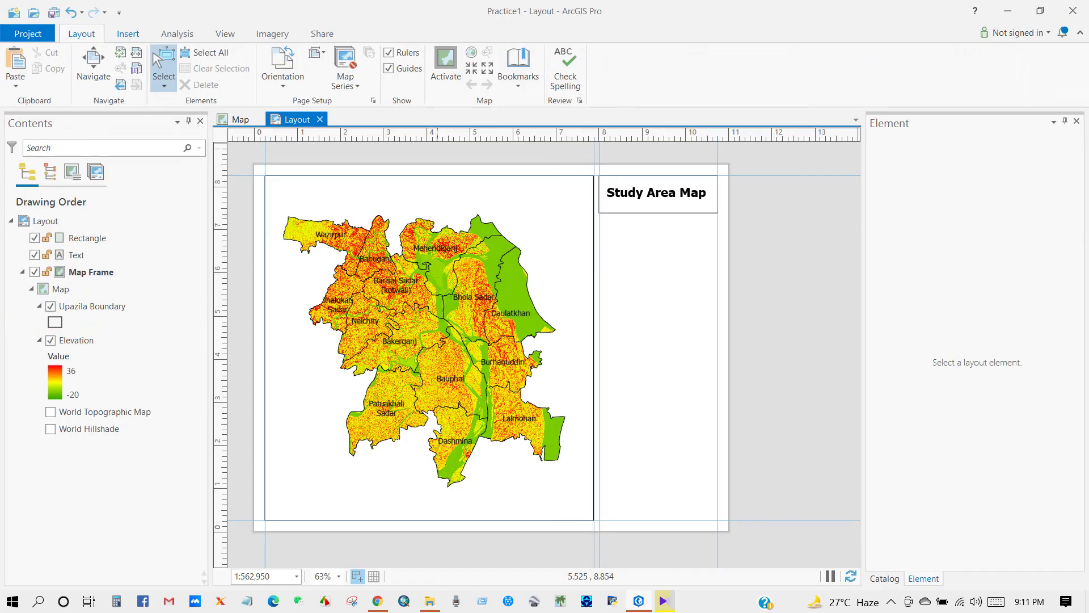
Insert a legend beneath the title box, spanning the width between the vertical guides
left_click(127, 34)
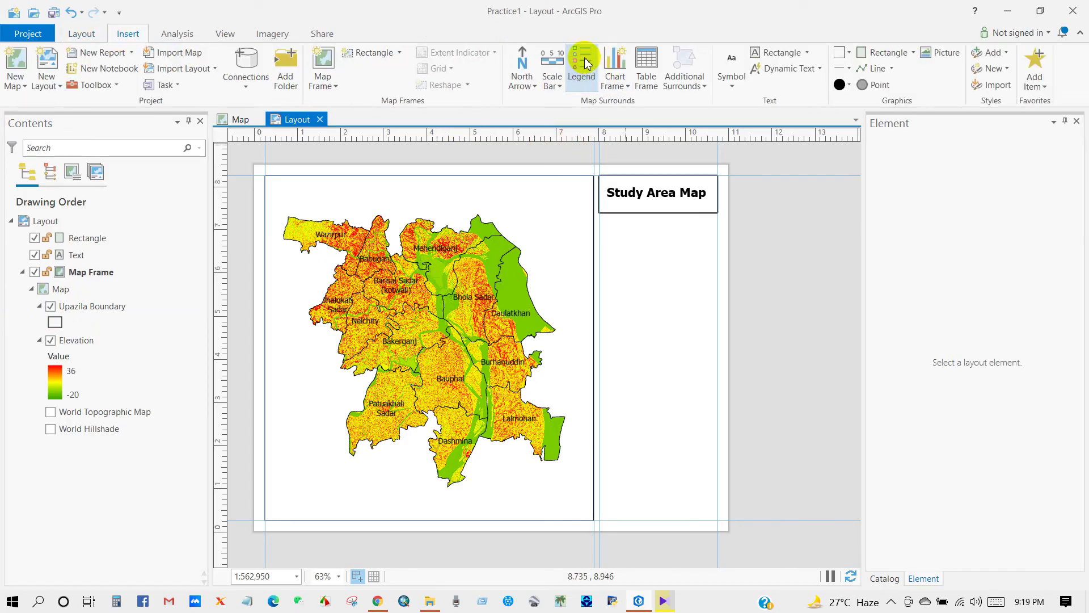
left_click(587, 62)
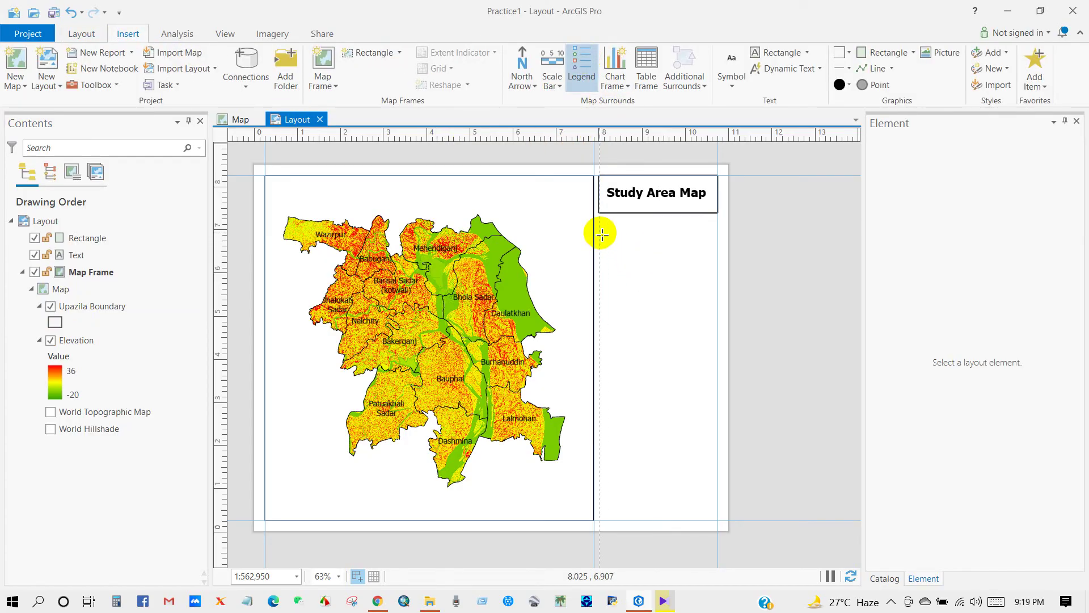
left_click_drag(602, 231, 718, 335)
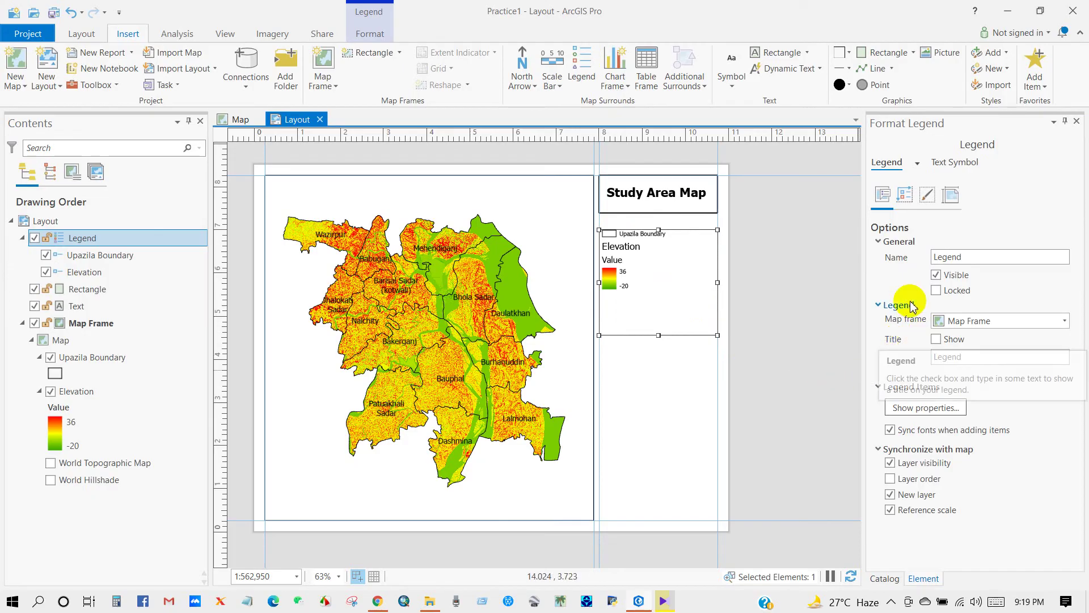
Show the legend's title "Legend" and move the legend slightly up toward the title box
left_click(936, 340)
left_click_drag(660, 258, 659, 254)
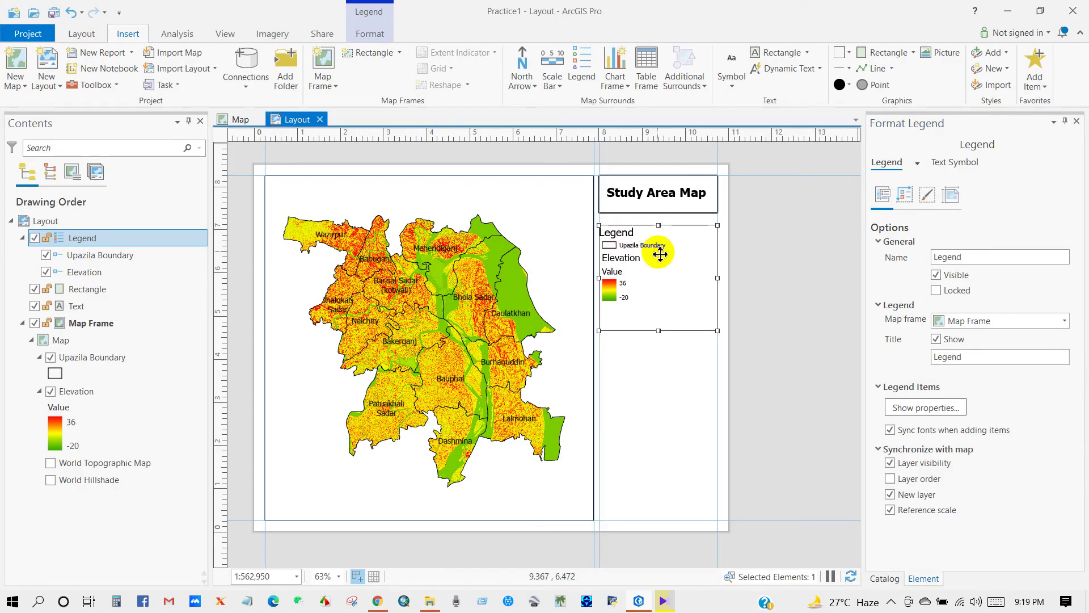
left_click(80, 239)
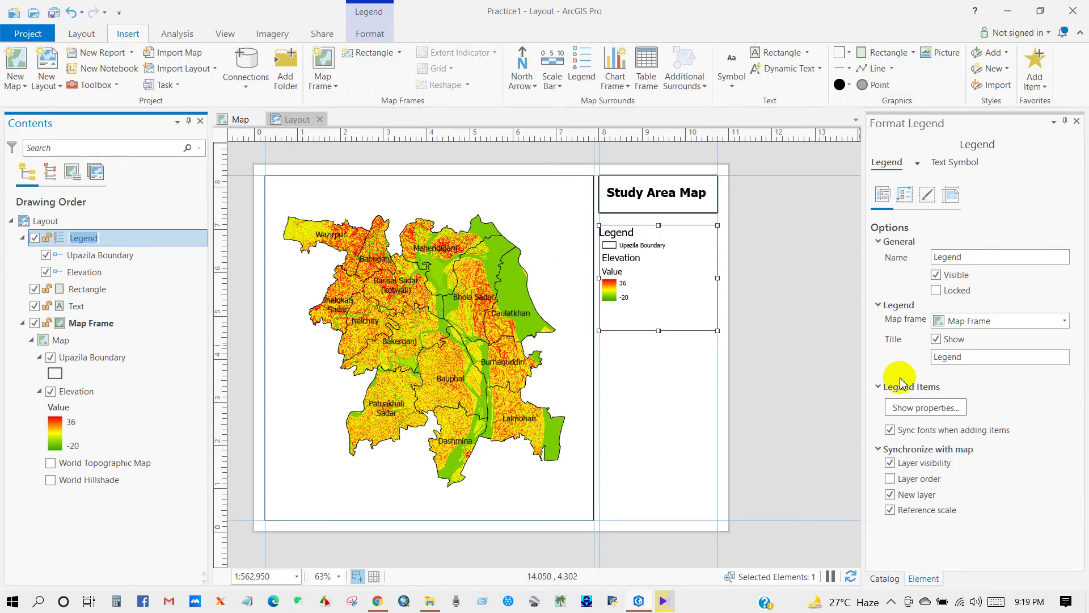
Set the patch width to 35 pt and patch height to 20 pt for both legend items
left_click(907, 408)
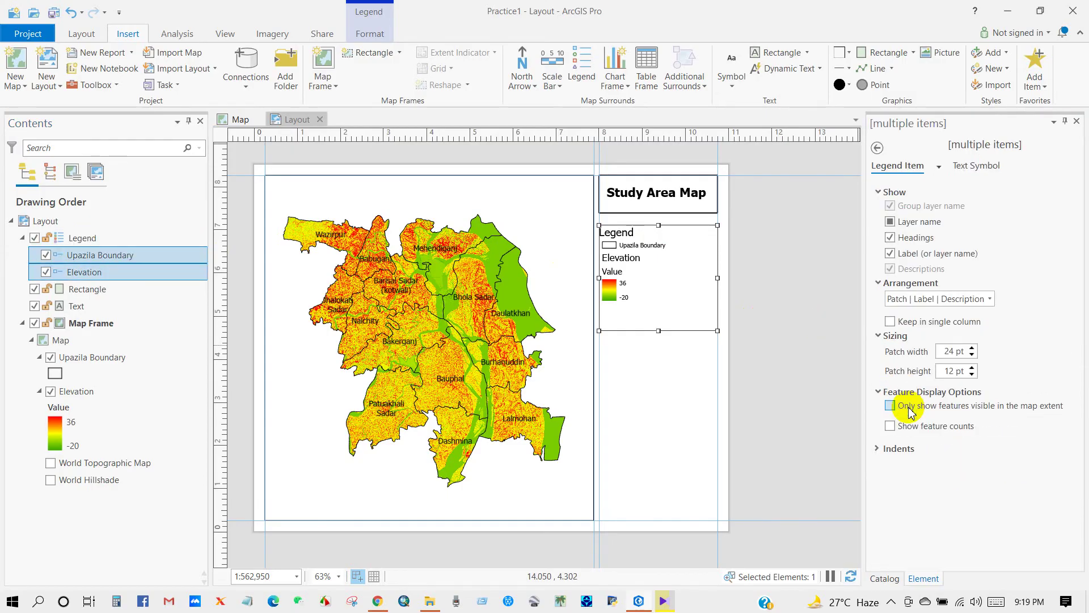
left_click(974, 348)
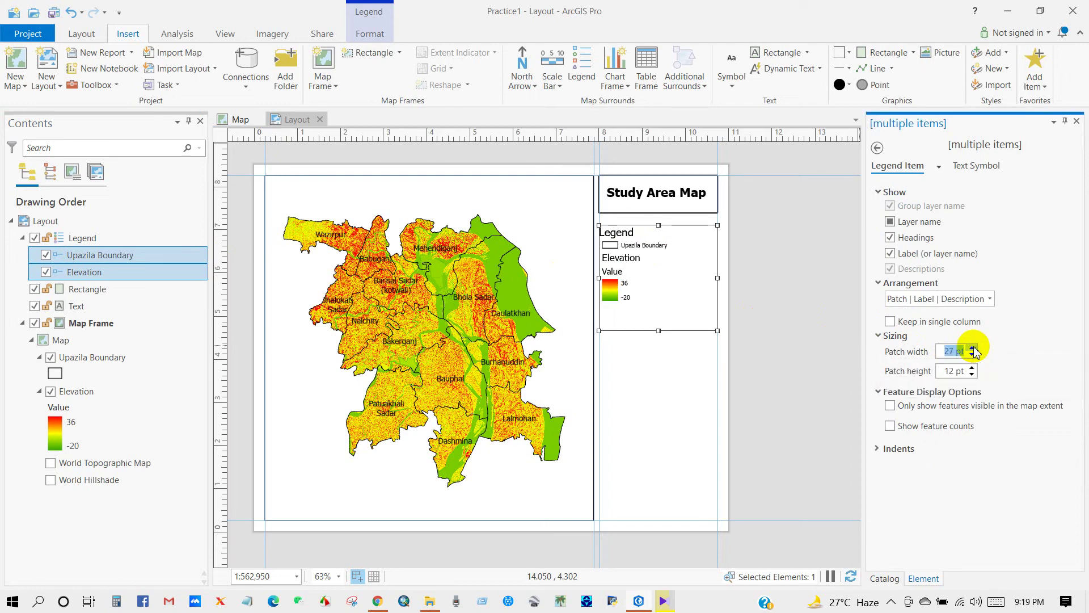
left_click(973, 348)
left_click(943, 352)
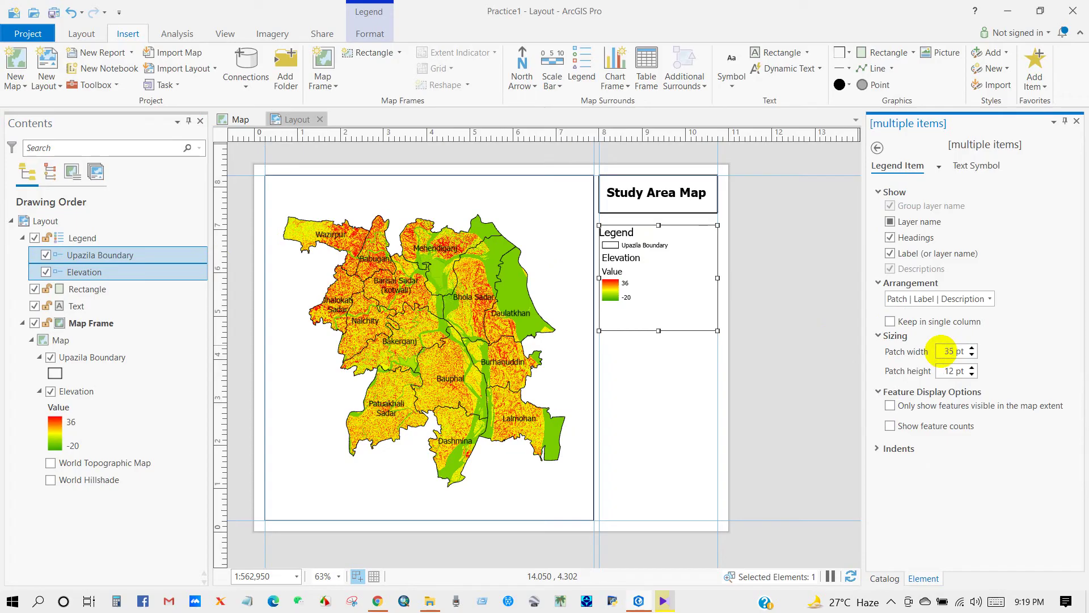
left_click_drag(955, 371, 945, 371)
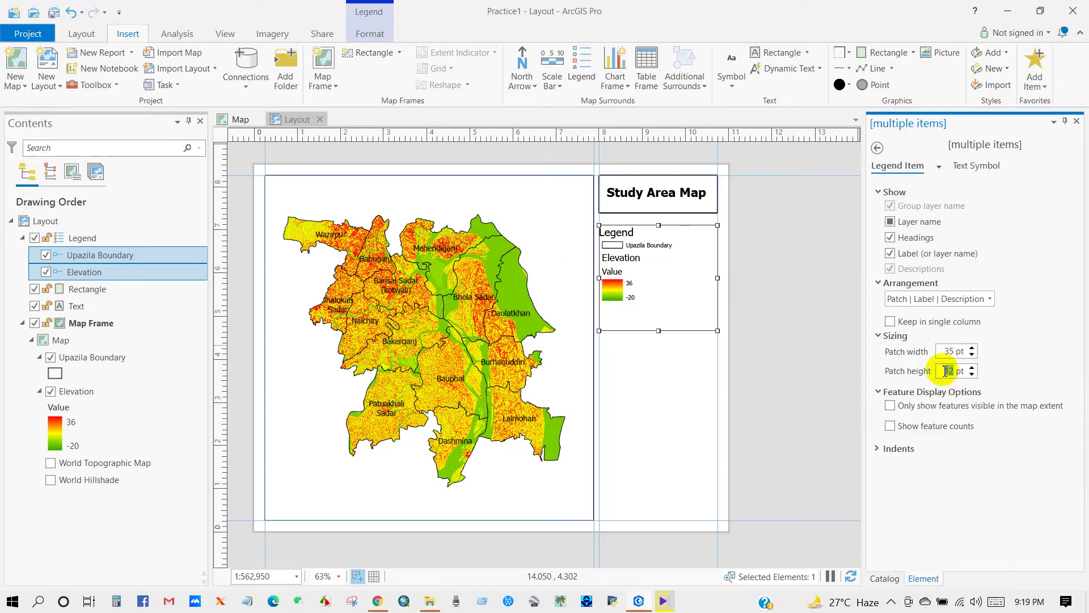
type("20")
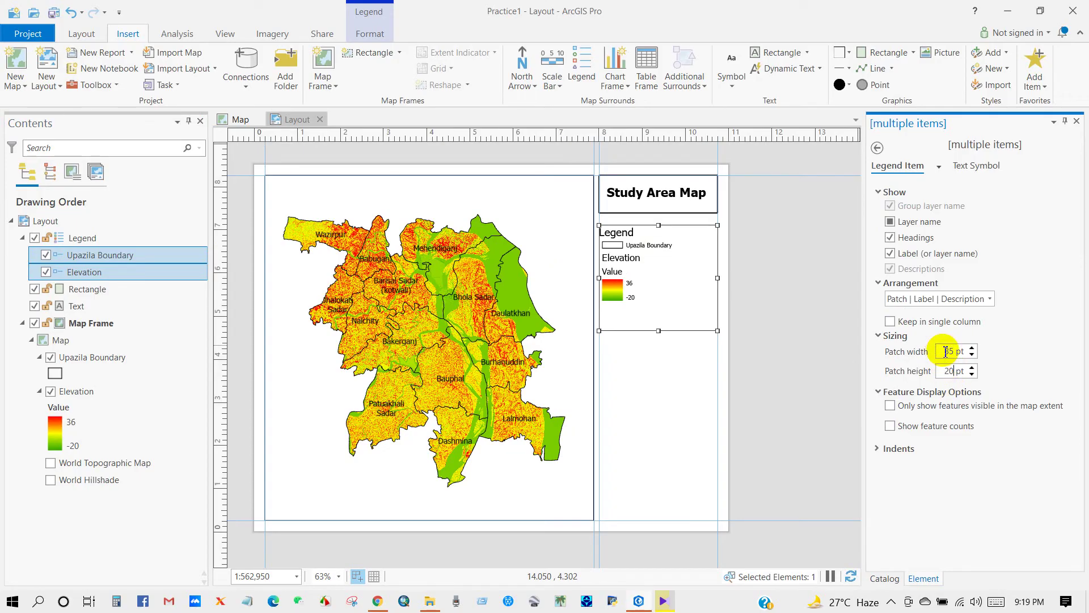
key("shift+Tab")
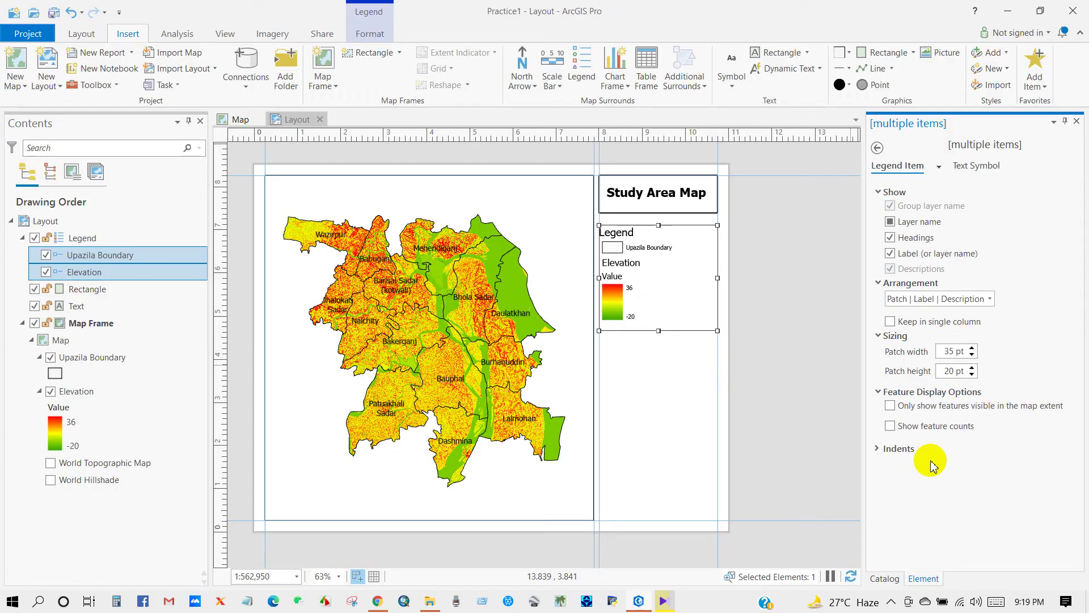
Set the text size of both the Upazila Boundary and Elevation legend items to 12 pt
left_click(966, 170)
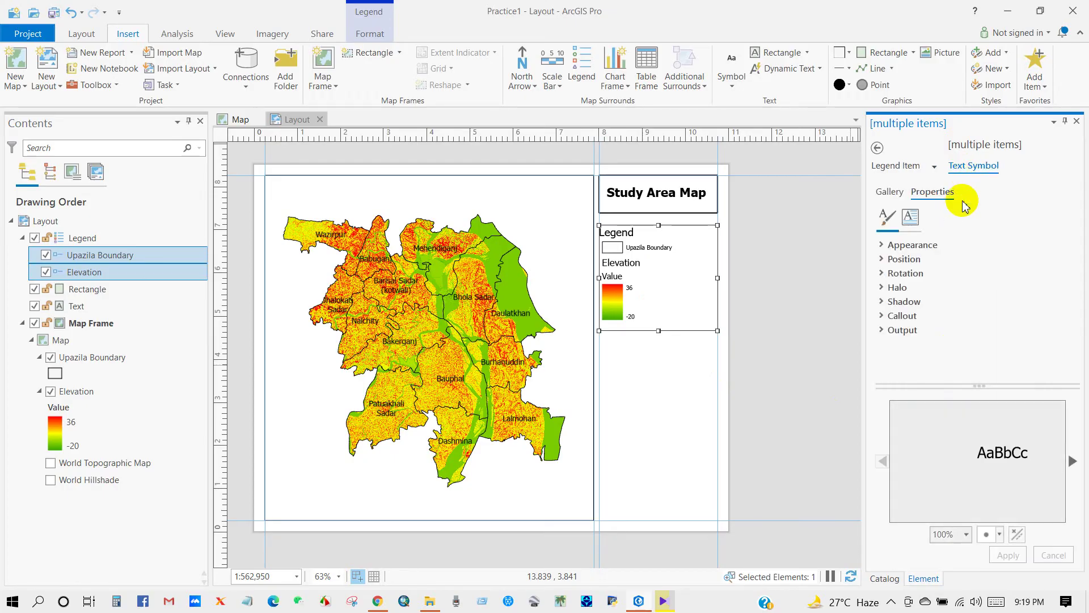
left_click(882, 247)
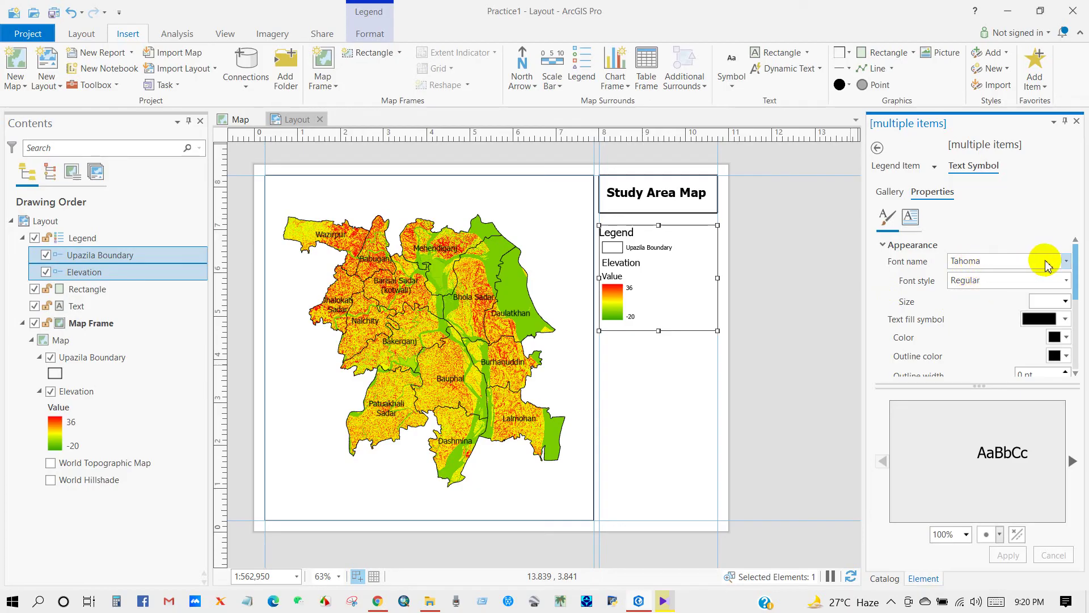
left_click(1067, 265)
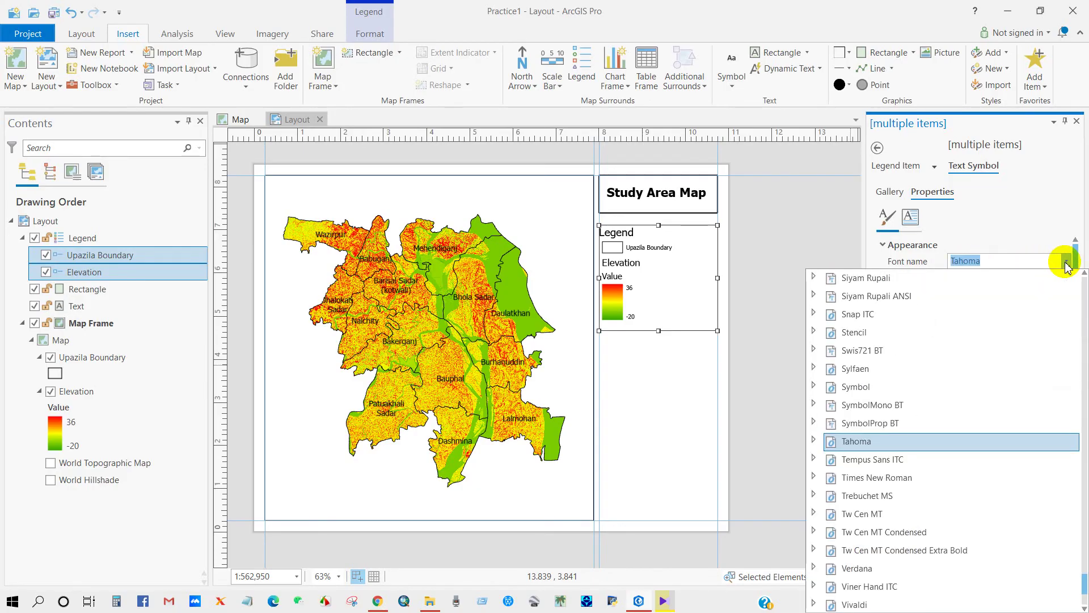
left_click(1066, 265)
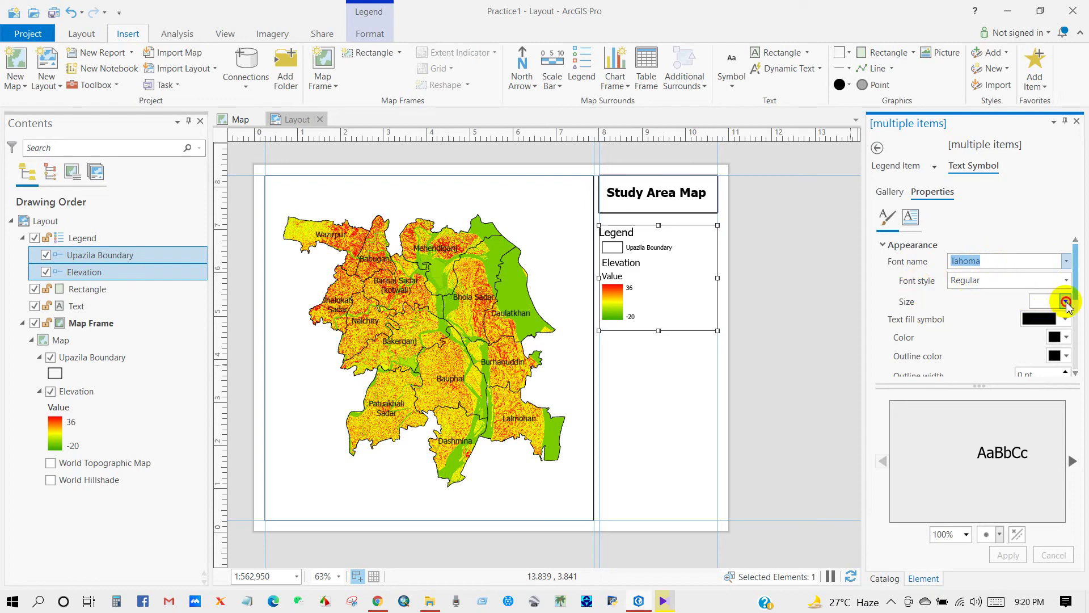
left_click(1065, 301)
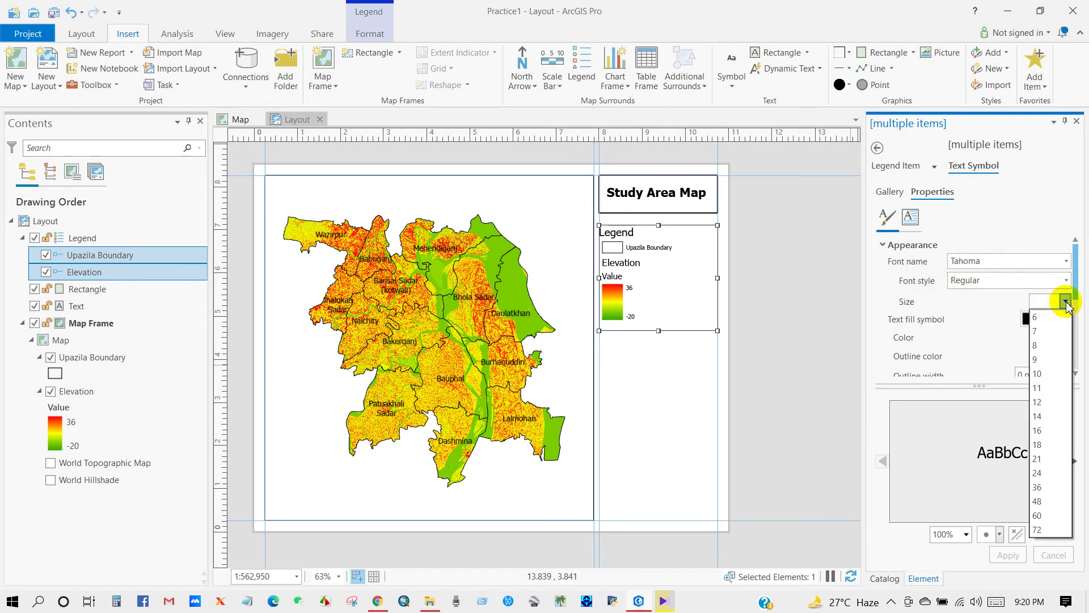
left_click(1043, 403)
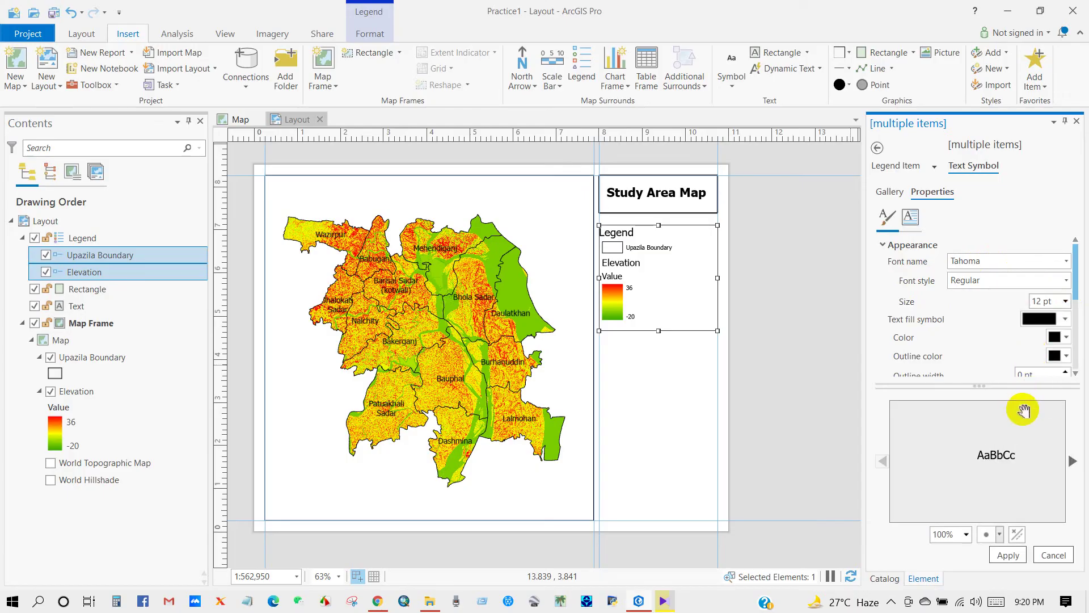
Try a 1 pt outline width on the legend items' text and reset it to 0 pt
left_click_drag(1075, 275, 1077, 319)
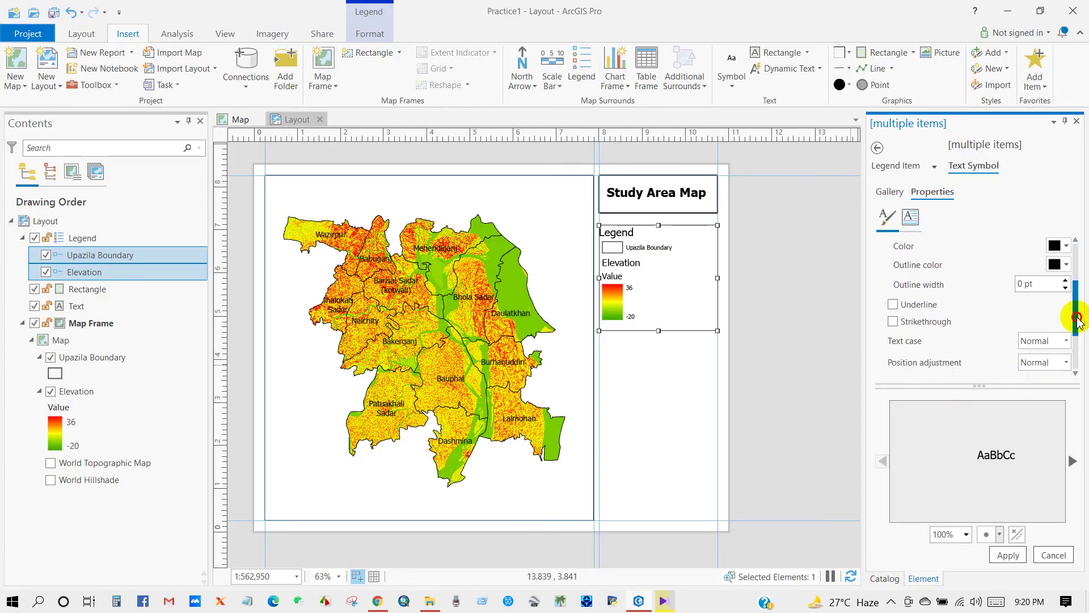
left_click(1066, 281)
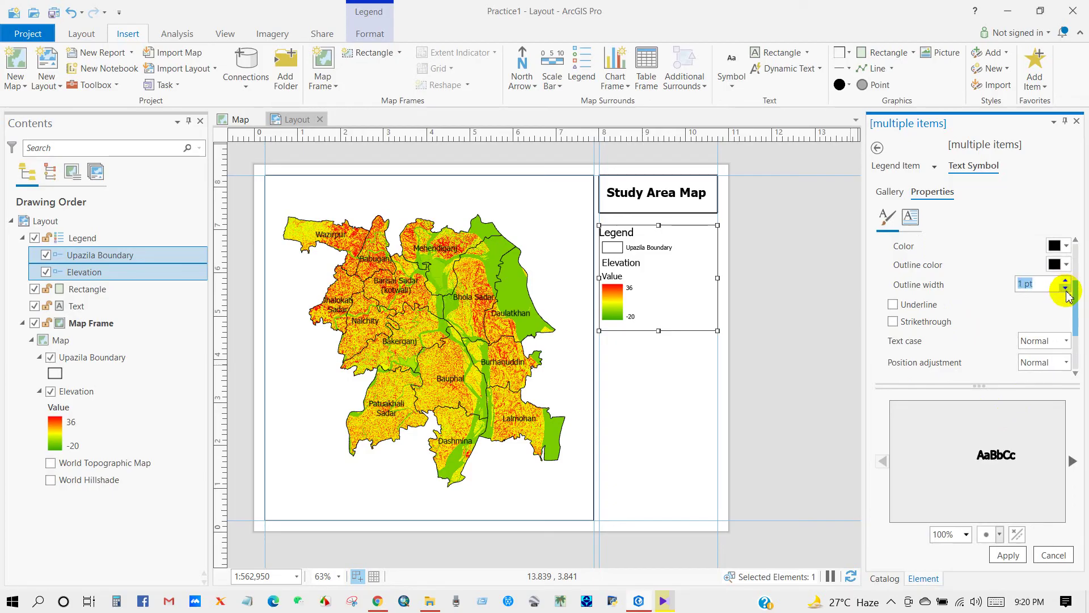
left_click(1066, 287)
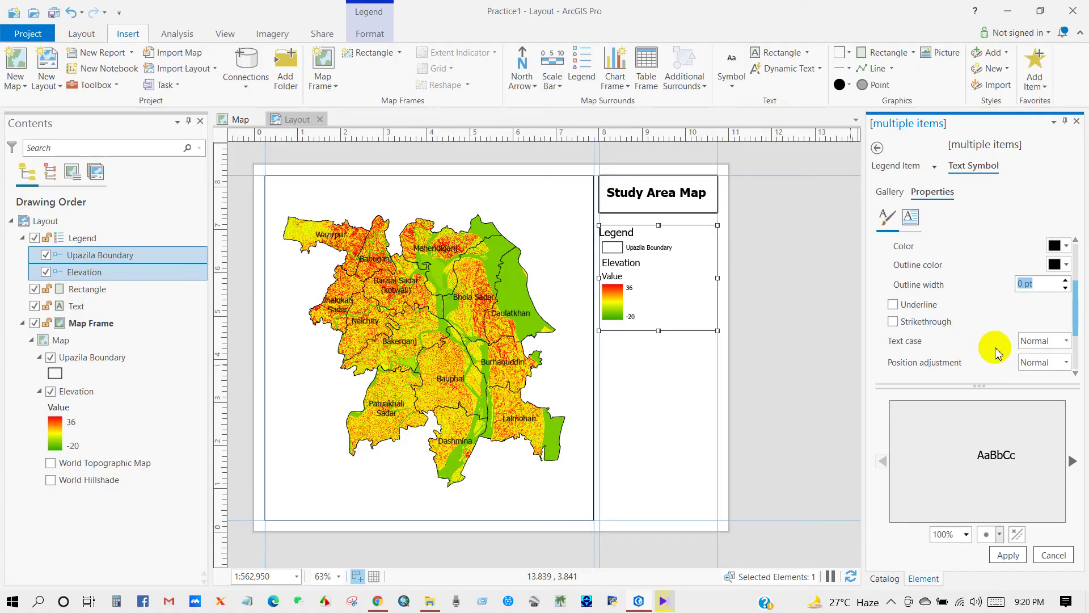
Review the position settings of the legend items' text and apply the text symbol changes
left_click_drag(1077, 315, 1077, 351)
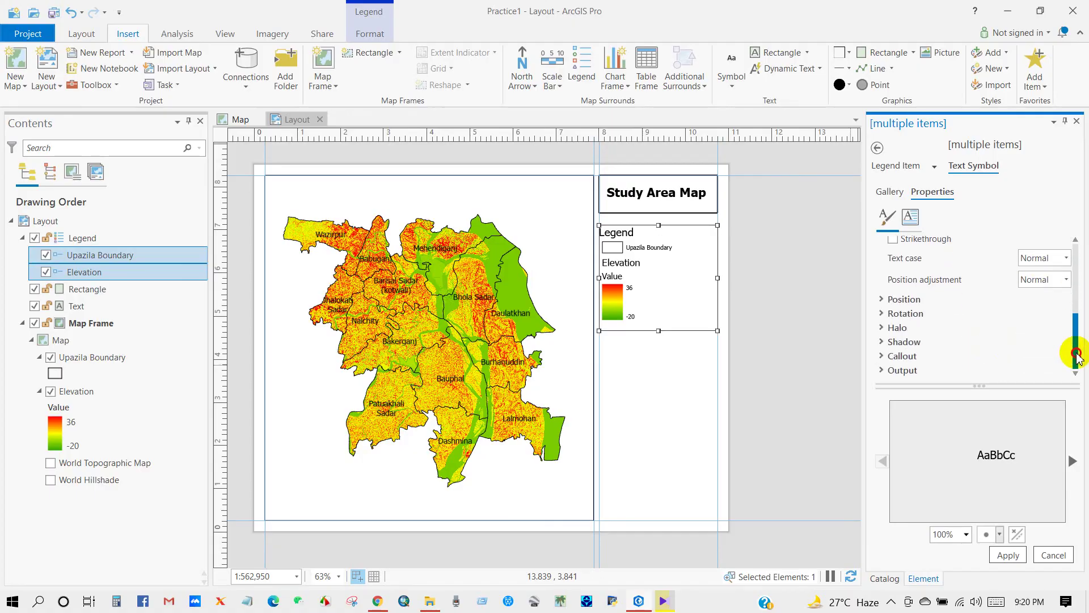
left_click(882, 300)
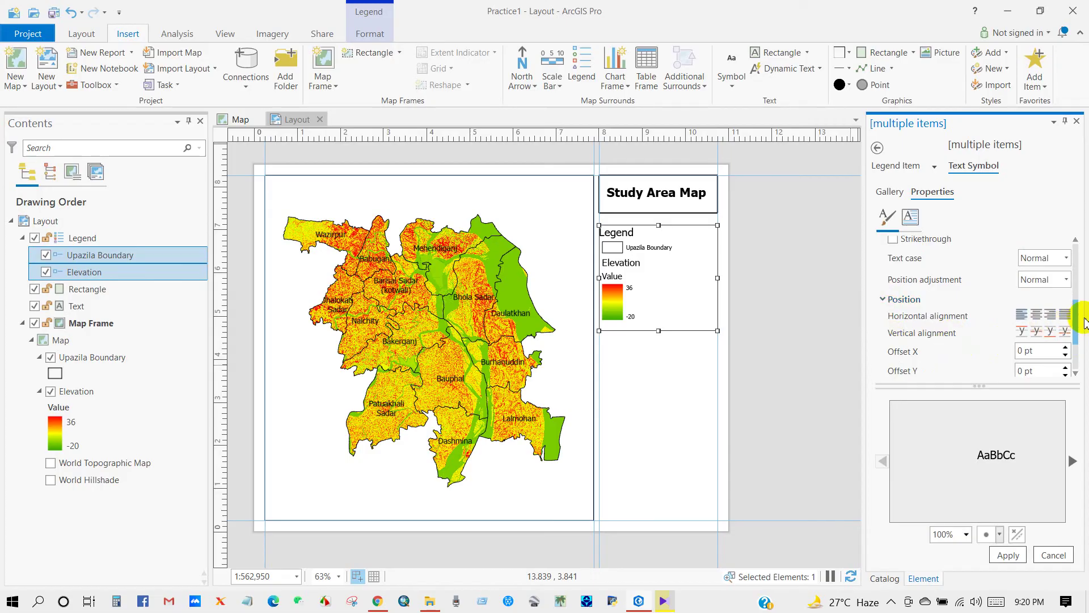
left_click_drag(1076, 316, 1072, 346)
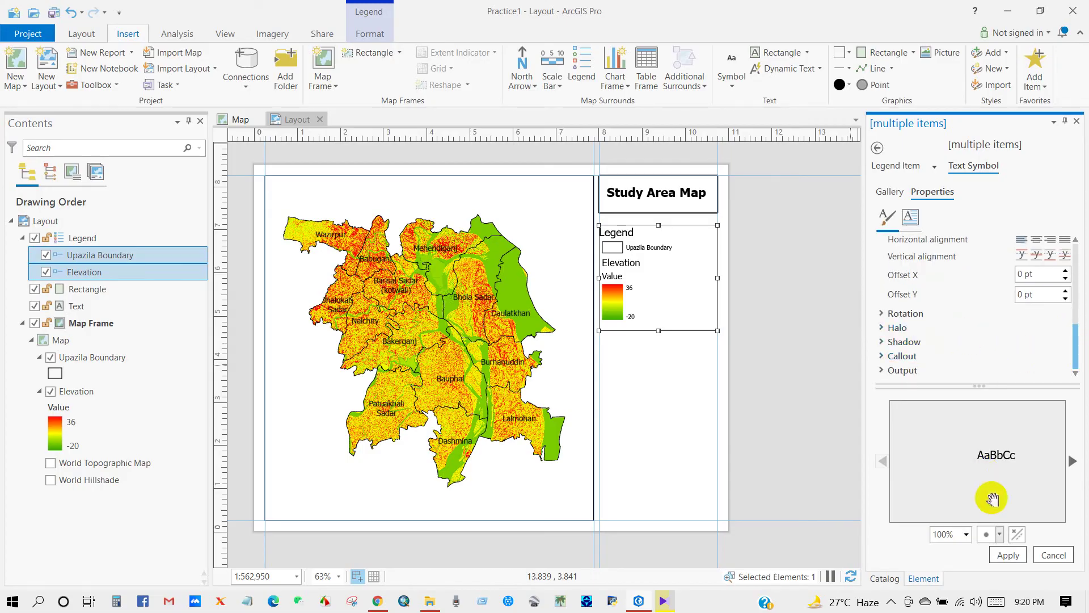
left_click(1009, 555)
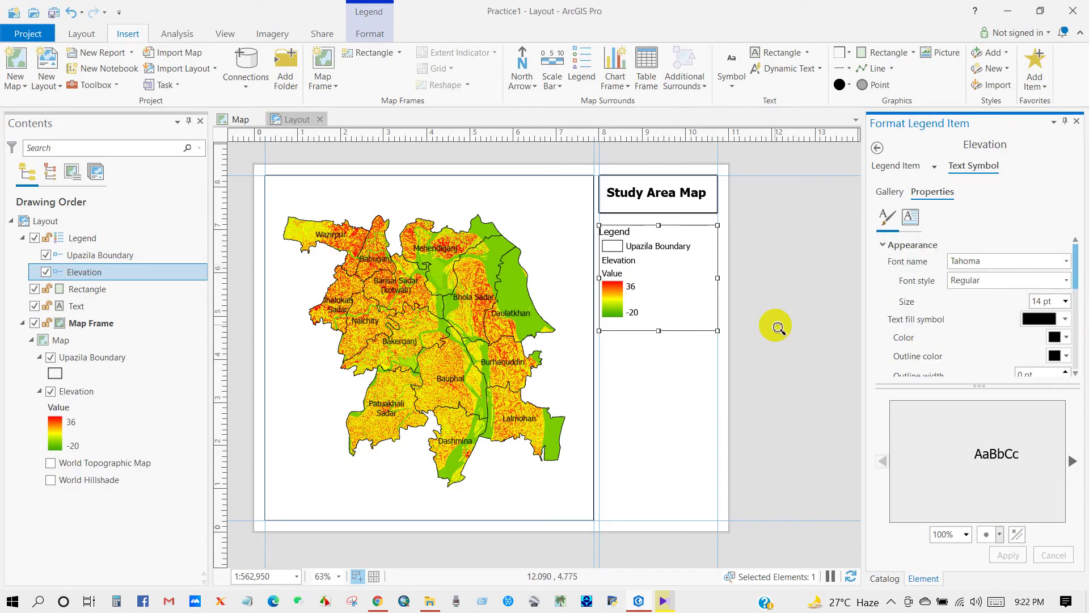
Set the Elevation legend item's patch width to 42 pt and increase its patch height
left_click(895, 166)
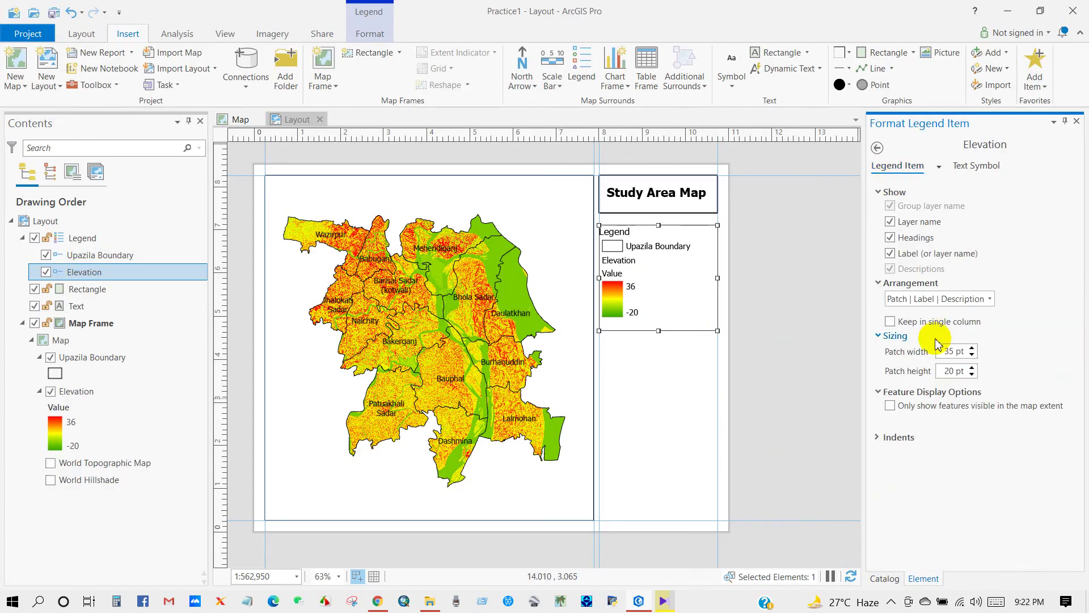
left_click(972, 349)
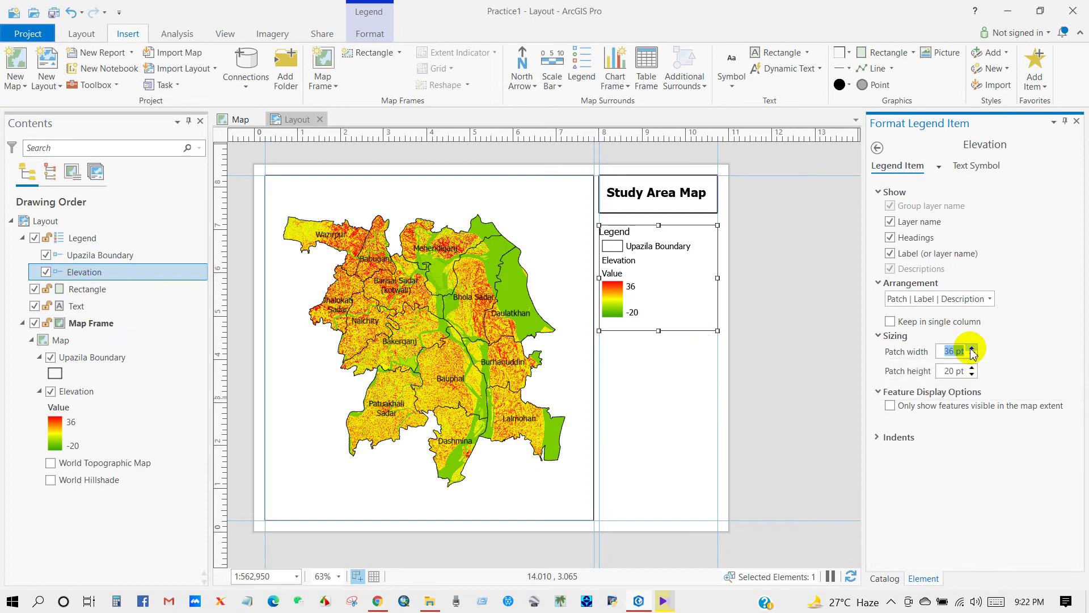
left_click(973, 348)
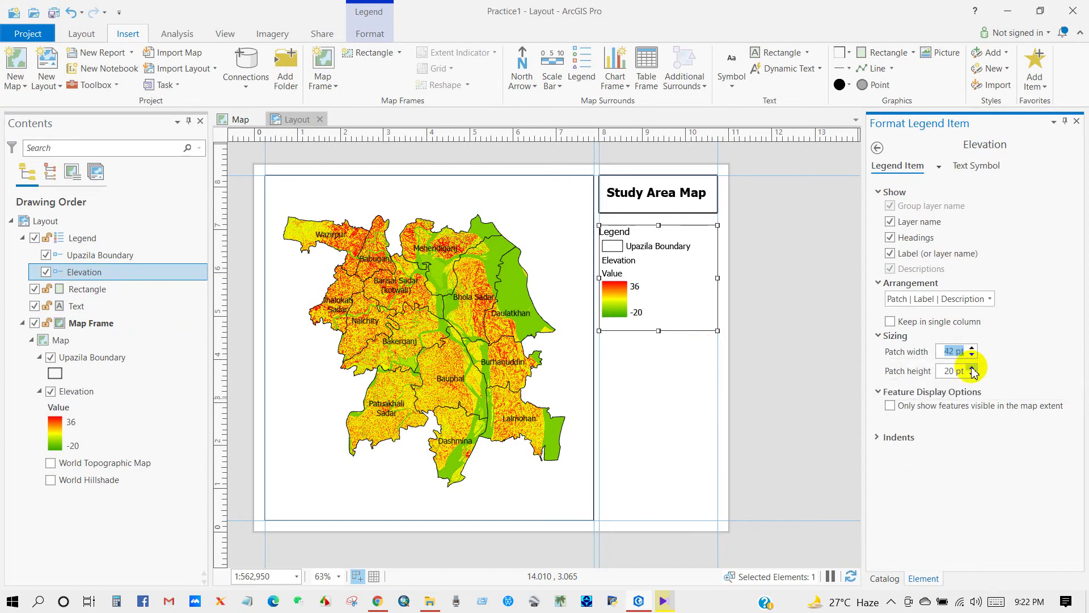
left_click(972, 367)
left_click(972, 367)
left_click(972, 367)
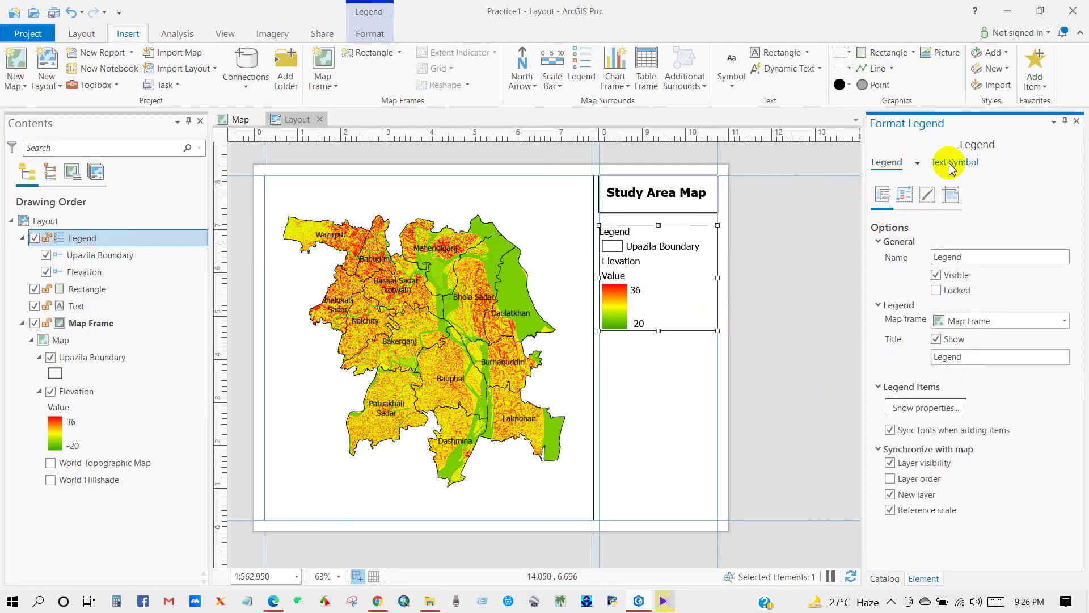
Apply a 1 pt outline width to the text of the whole legend and deselect it
left_click(951, 164)
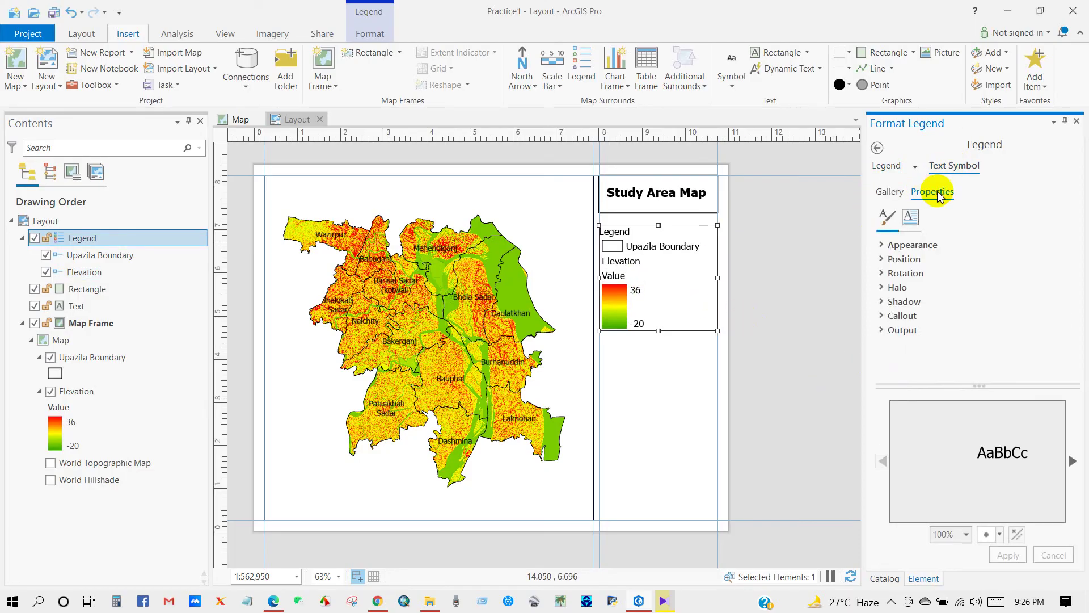
left_click(881, 246)
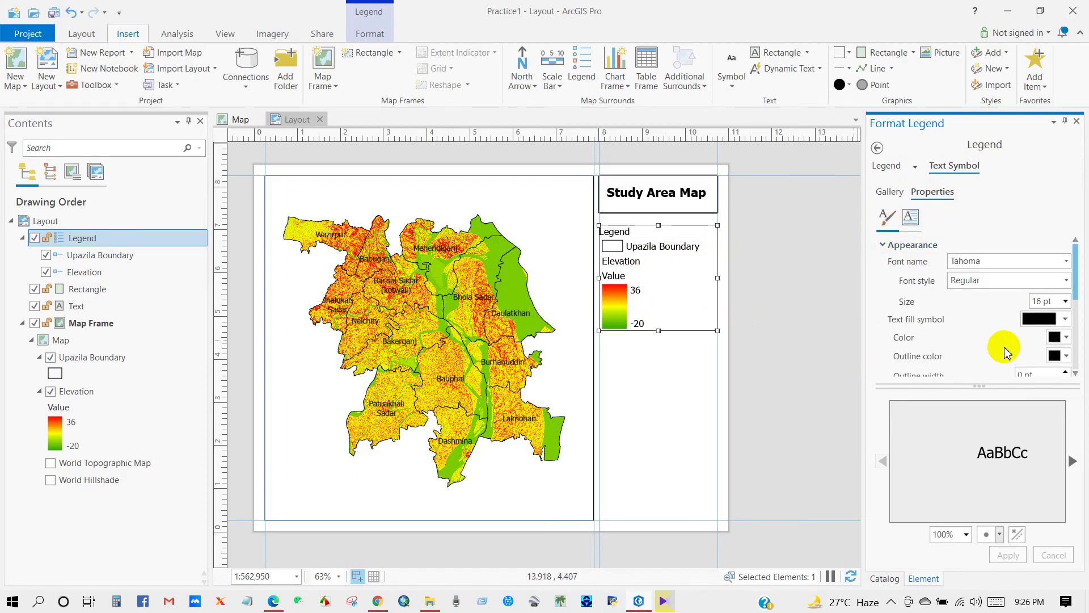
scroll(1004, 351, "down", 1)
left_click(1065, 339)
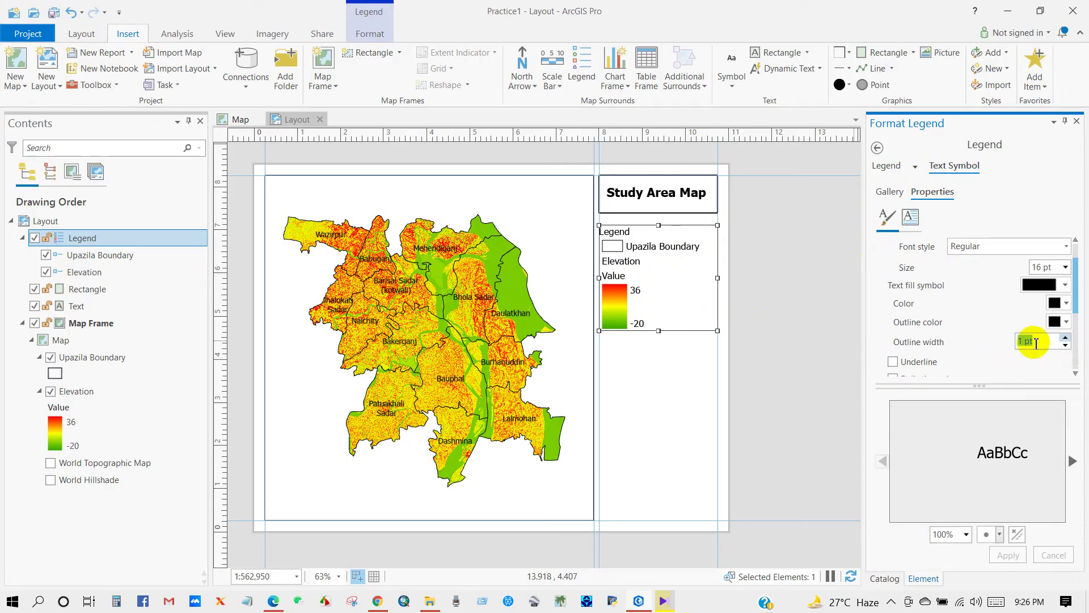
left_click(1007, 556)
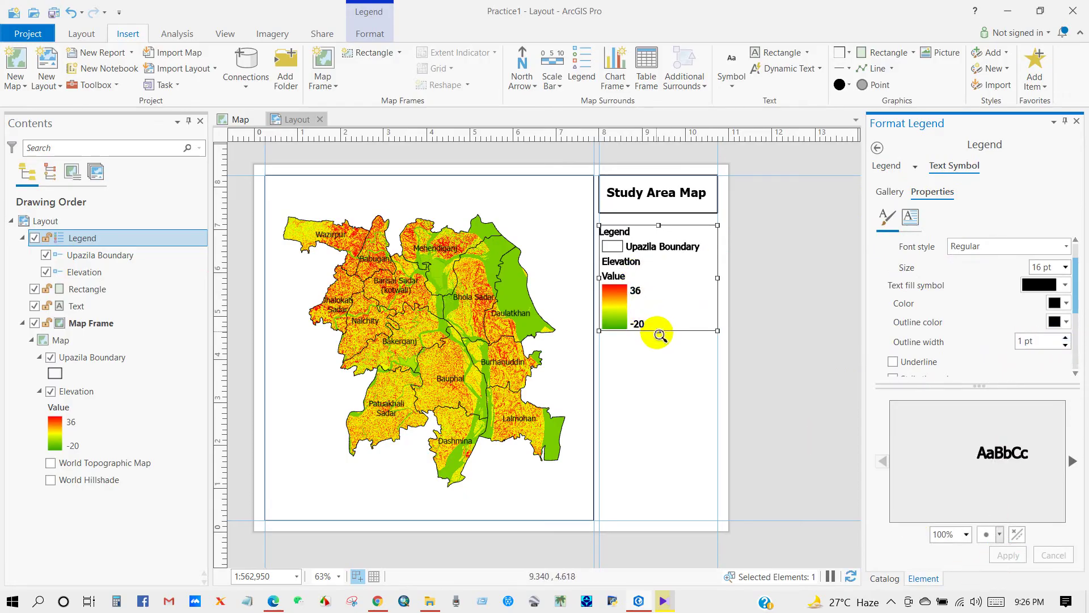
left_click(859, 409)
Draw a rectangle around the legend between the vertical guides, ending at about X 10.75, Y 4.50
left_click(914, 53)
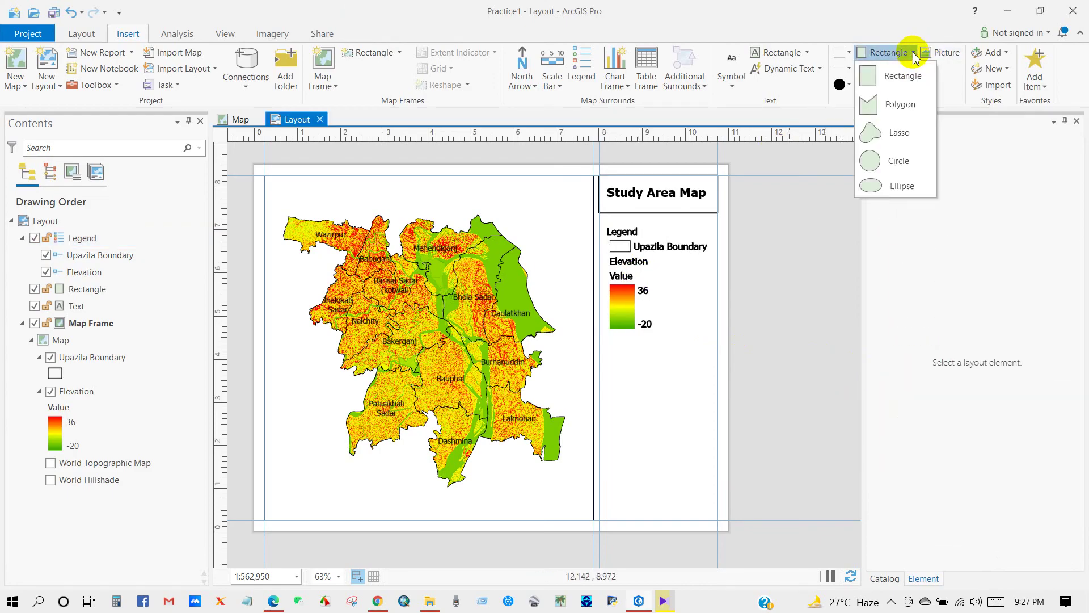
left_click(896, 76)
left_click_drag(601, 224, 716, 337)
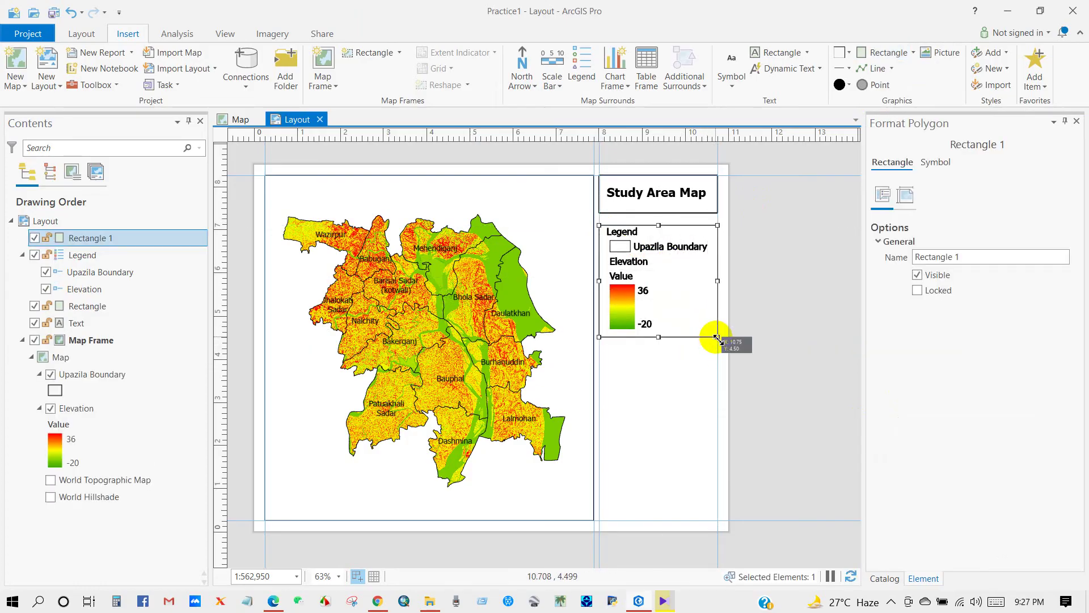
Set the outline width of the rectangle around the legend to 2 pt and deselect it
left_click(935, 163)
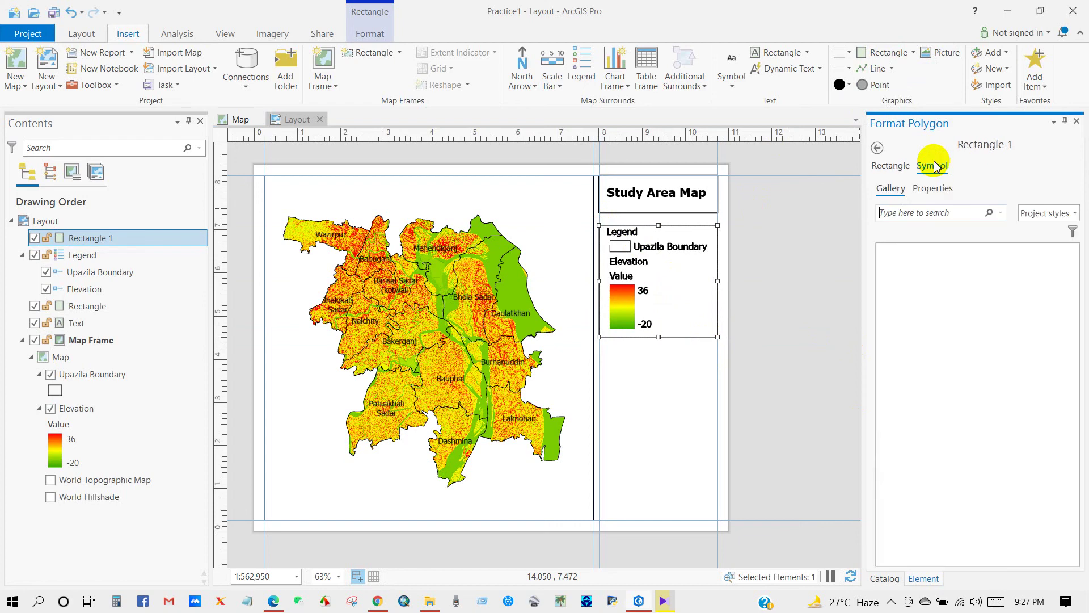
left_click(932, 188)
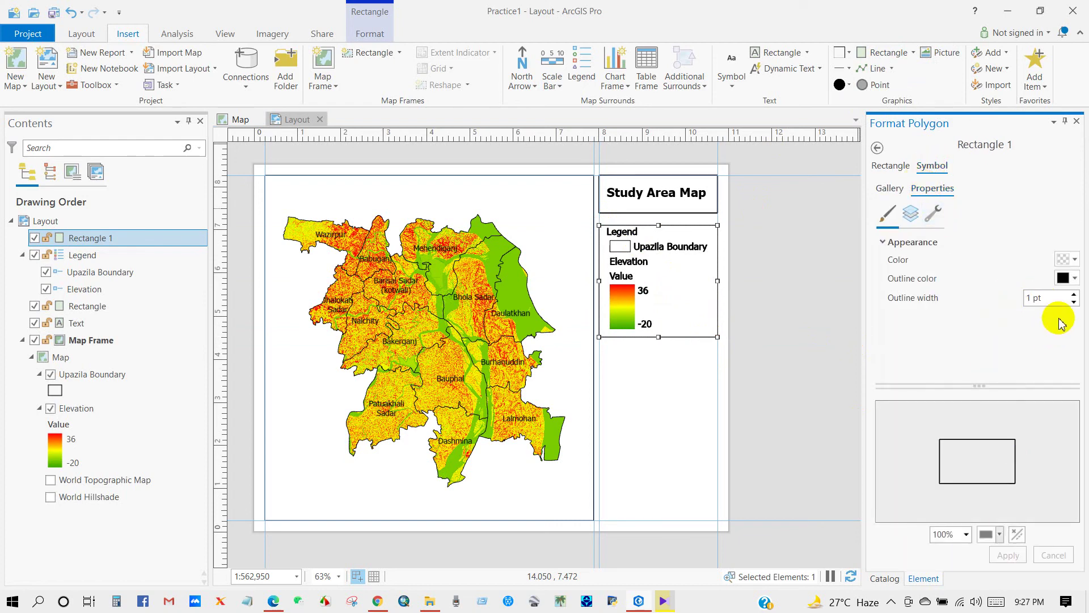
left_click(1074, 295)
left_click(1008, 554)
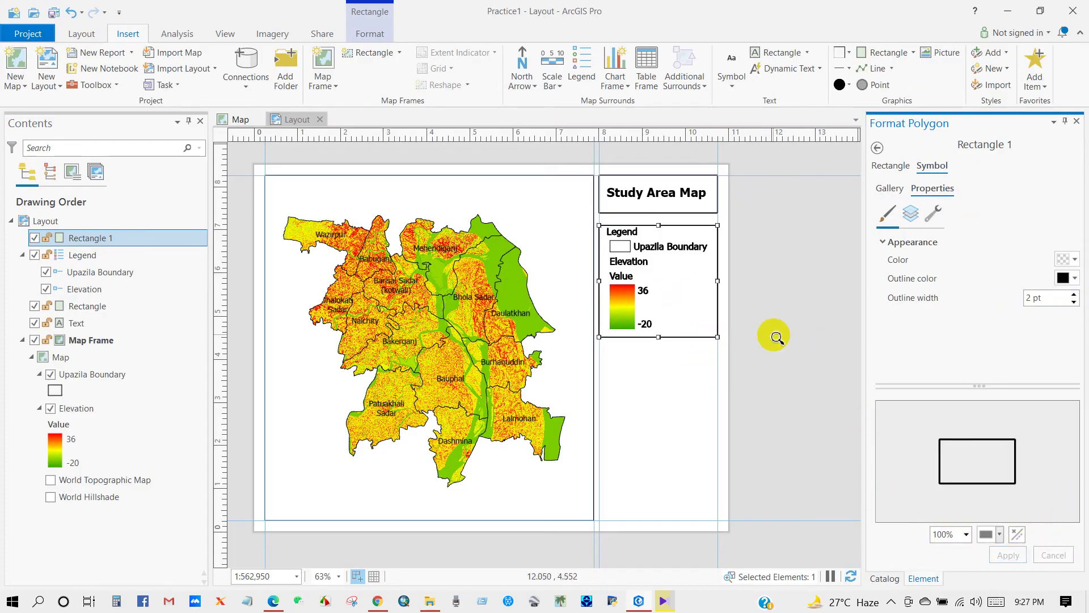
left_click(672, 322)
left_click(693, 379)
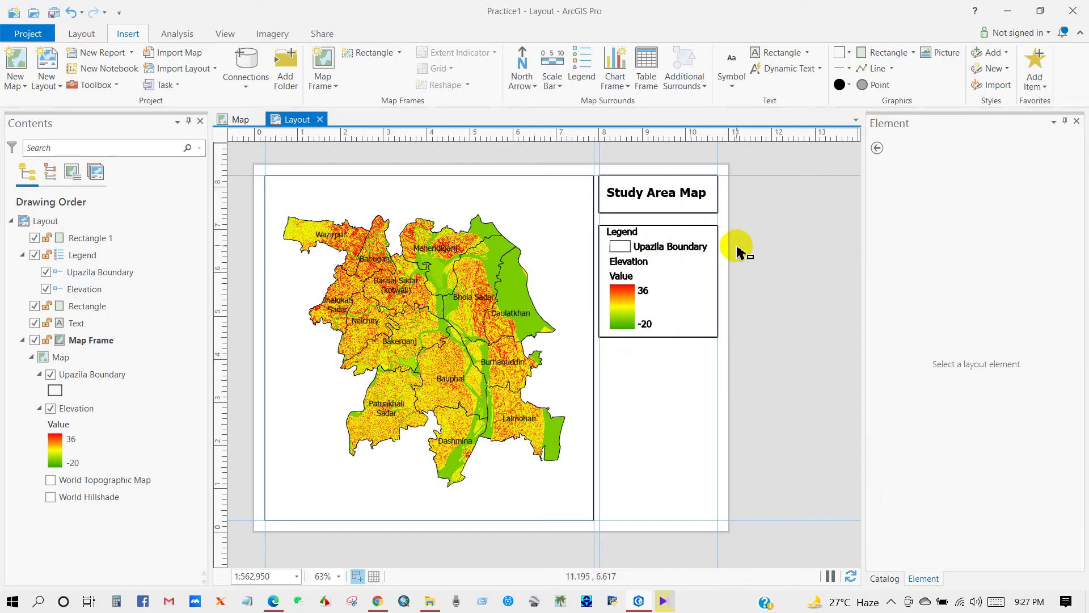
left_click(420, 278)
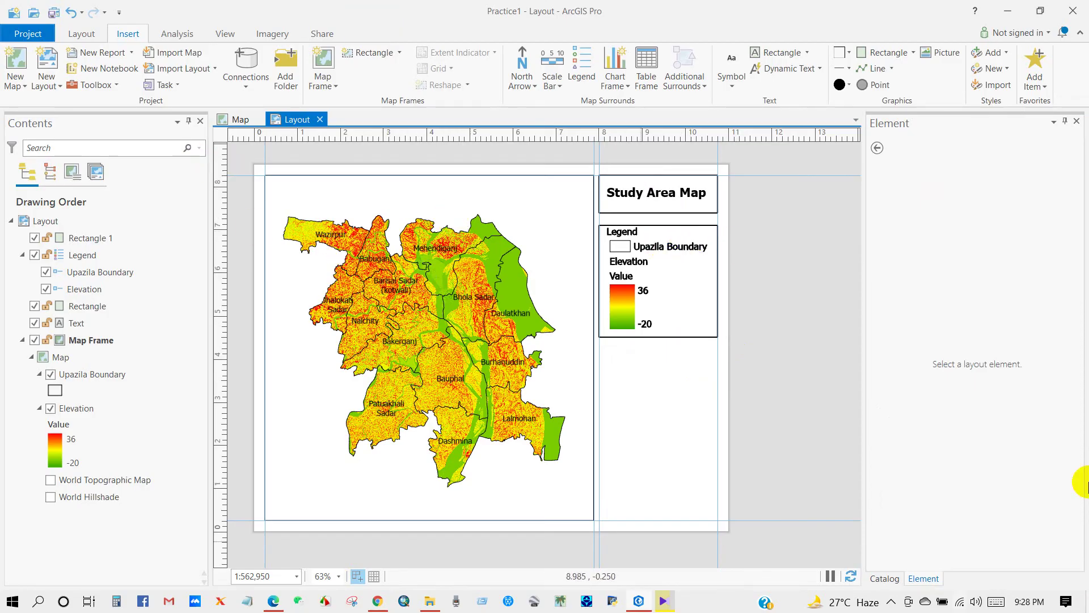
Create a new map in the project and rename it "District Boundary"
left_click(23, 86)
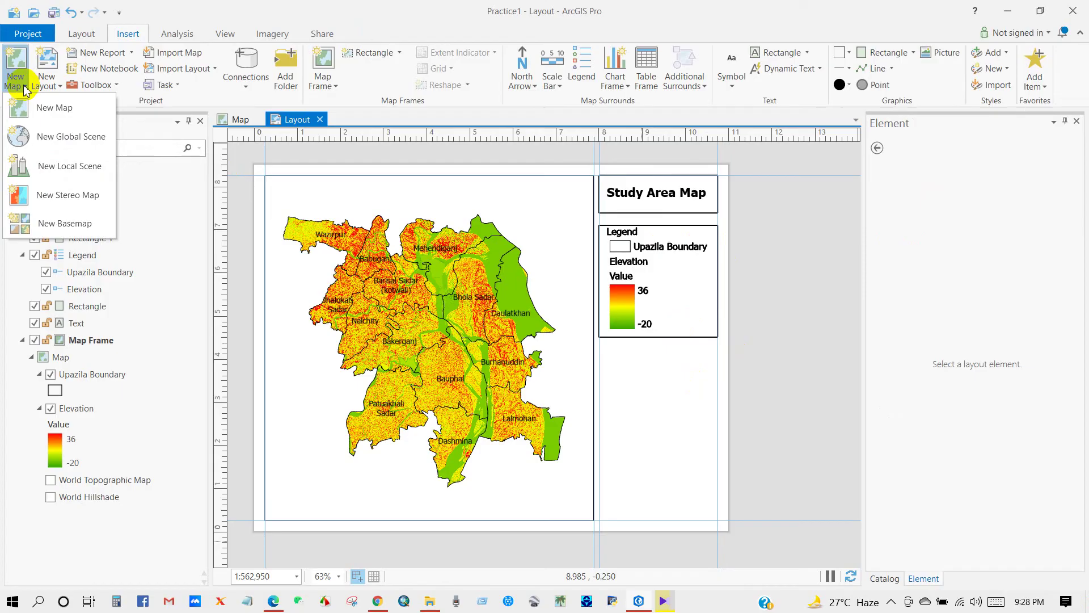
left_click(46, 109)
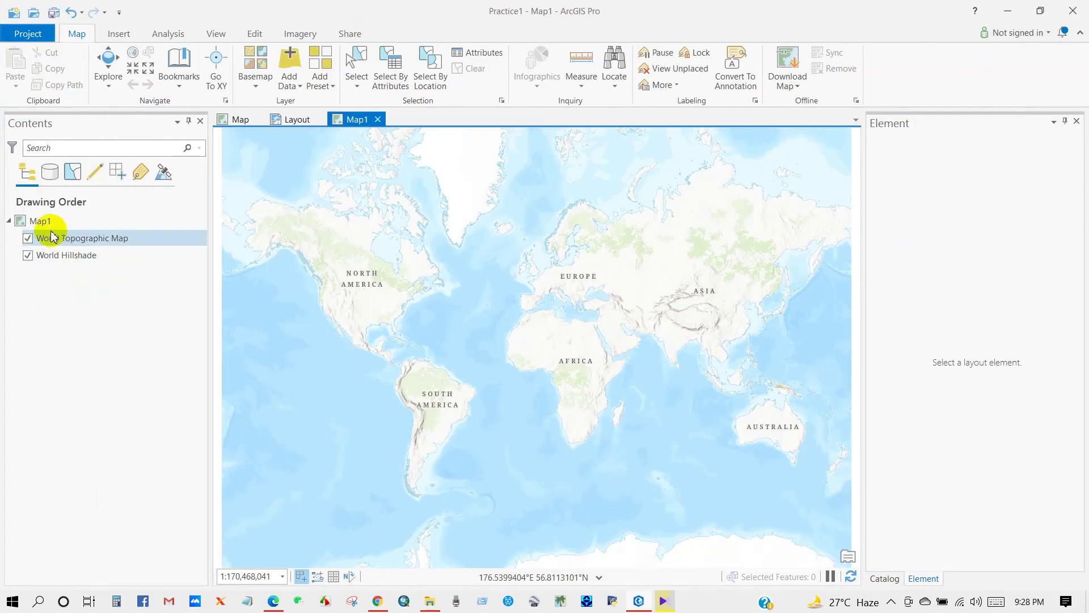
left_click(46, 222)
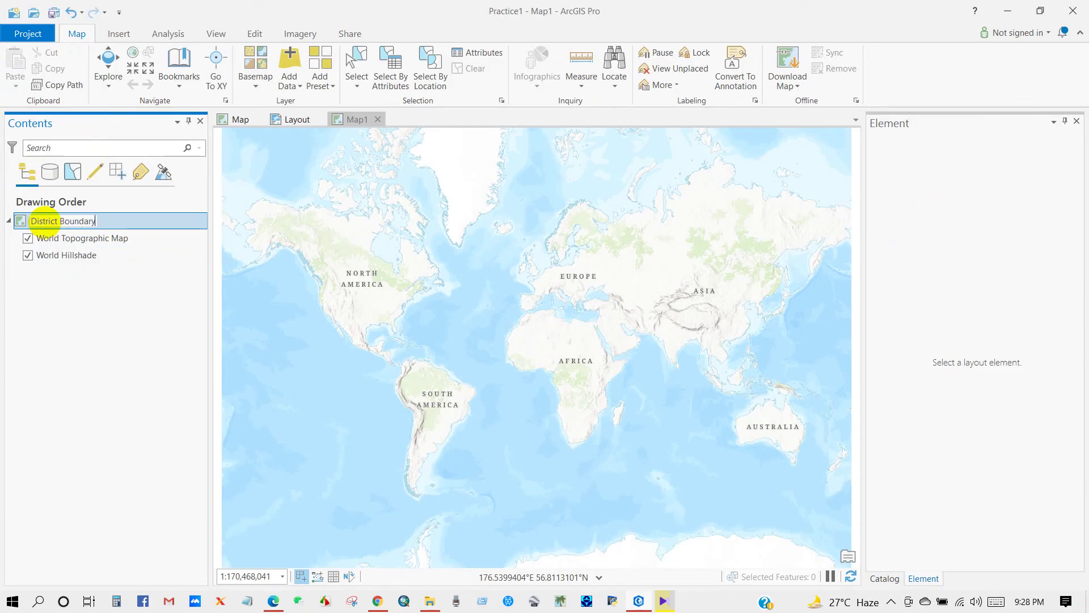
left_click(51, 291)
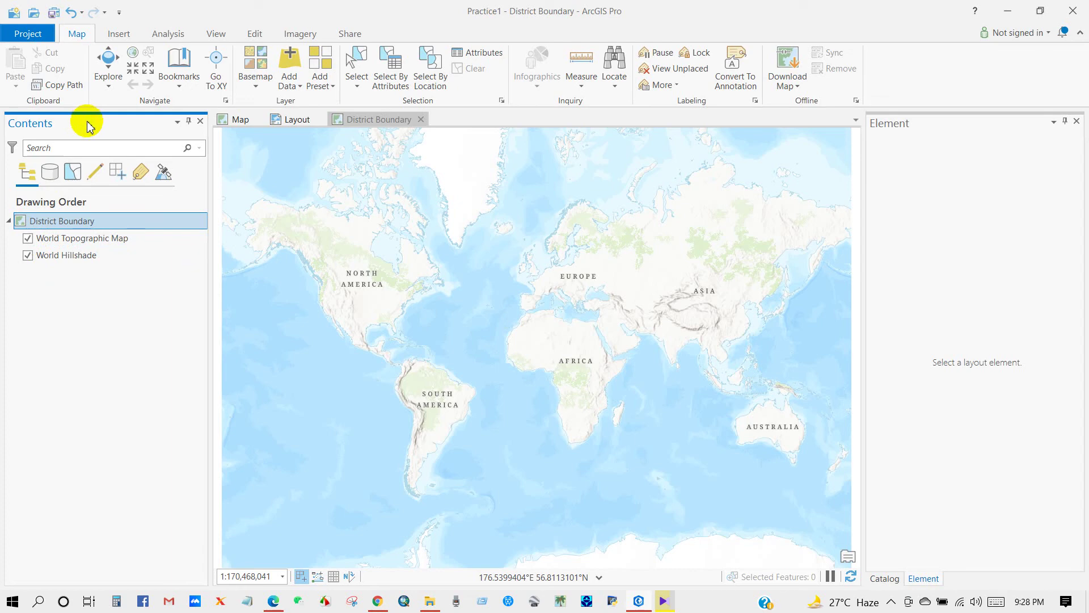
Add BD_02_District_UTM46N.shp from the Administrative Boundary folder to the District Boundary map and hide both basemap layers
left_click(290, 83)
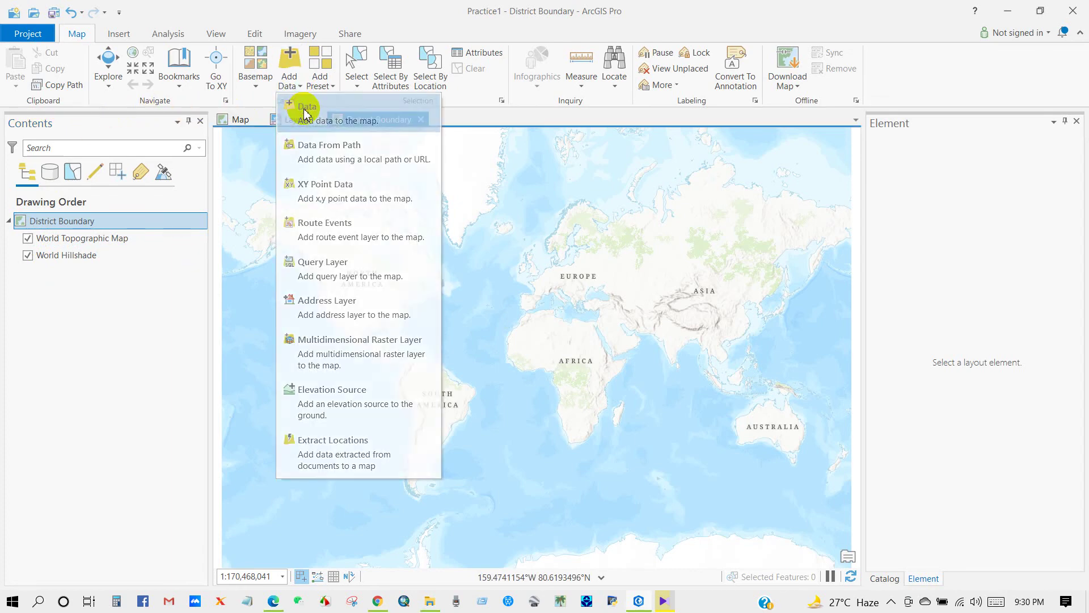
left_click(305, 110)
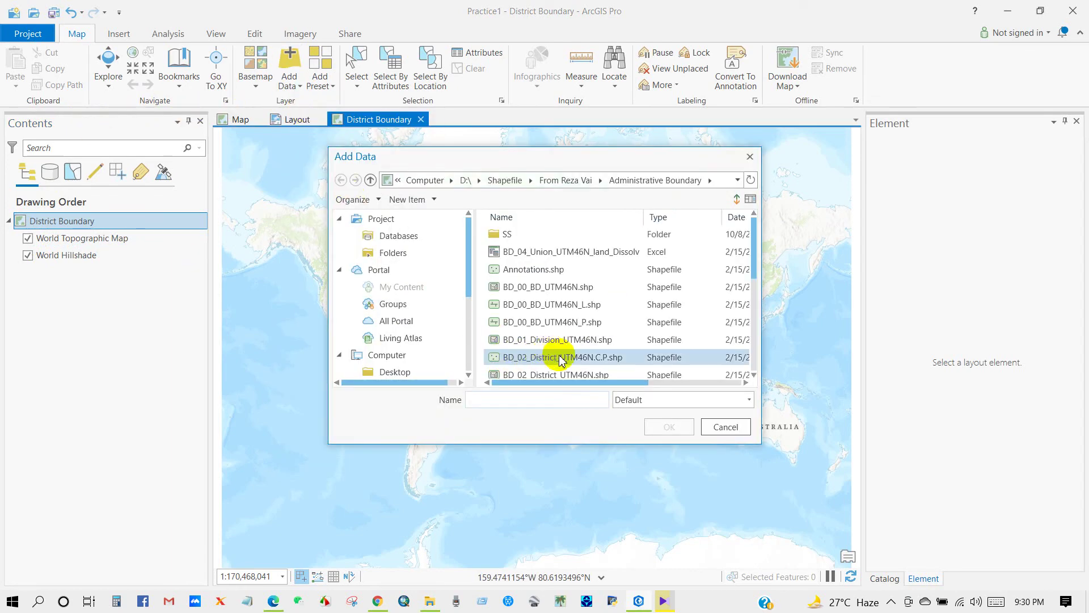
left_click(753, 376)
left_click(754, 375)
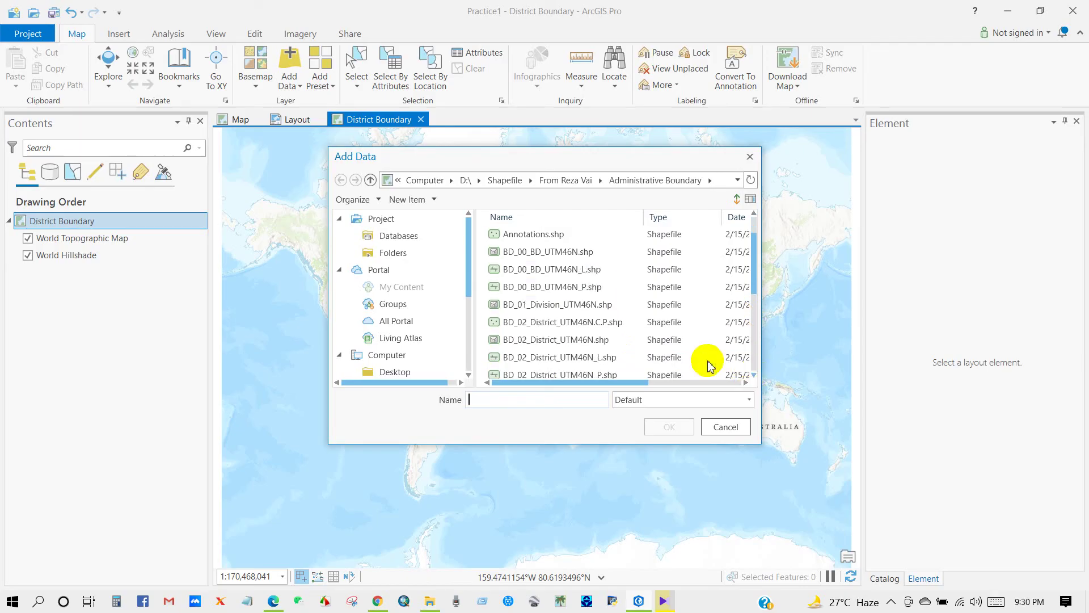
left_click(564, 342)
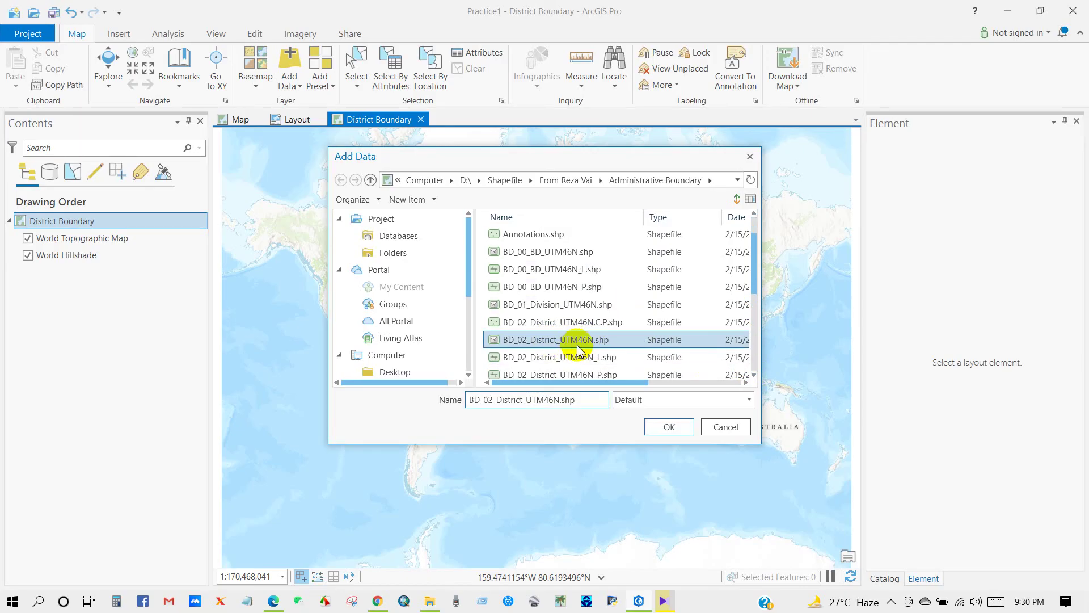
left_click(669, 427)
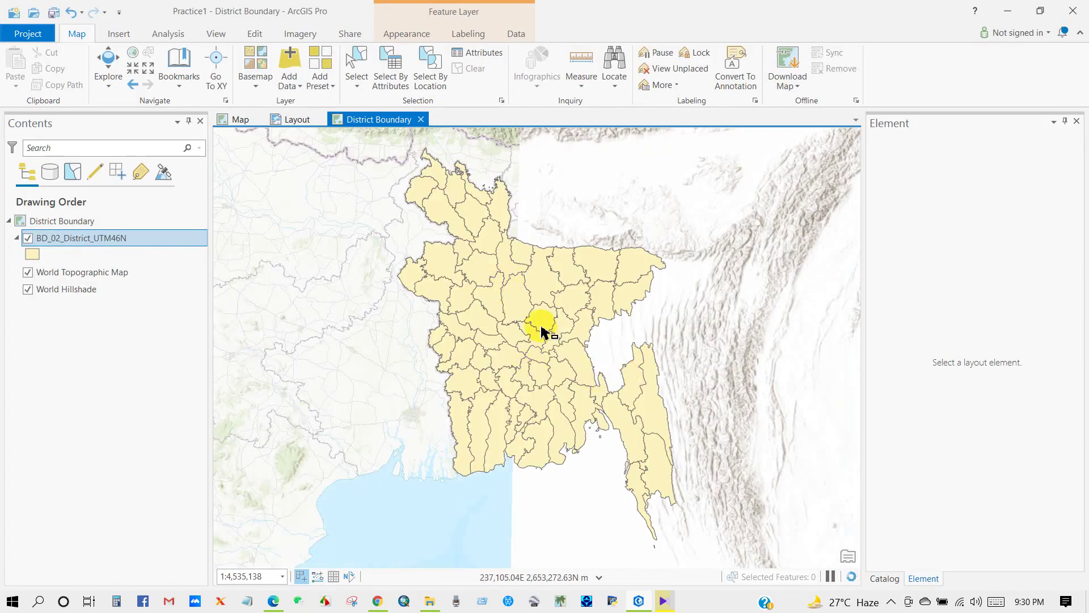
left_click(27, 273)
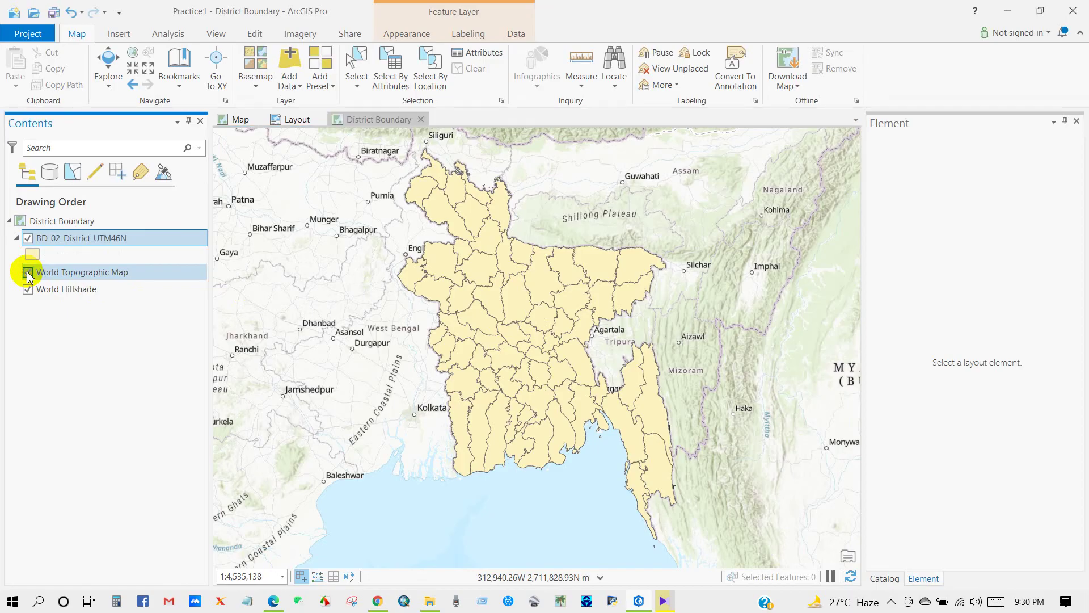
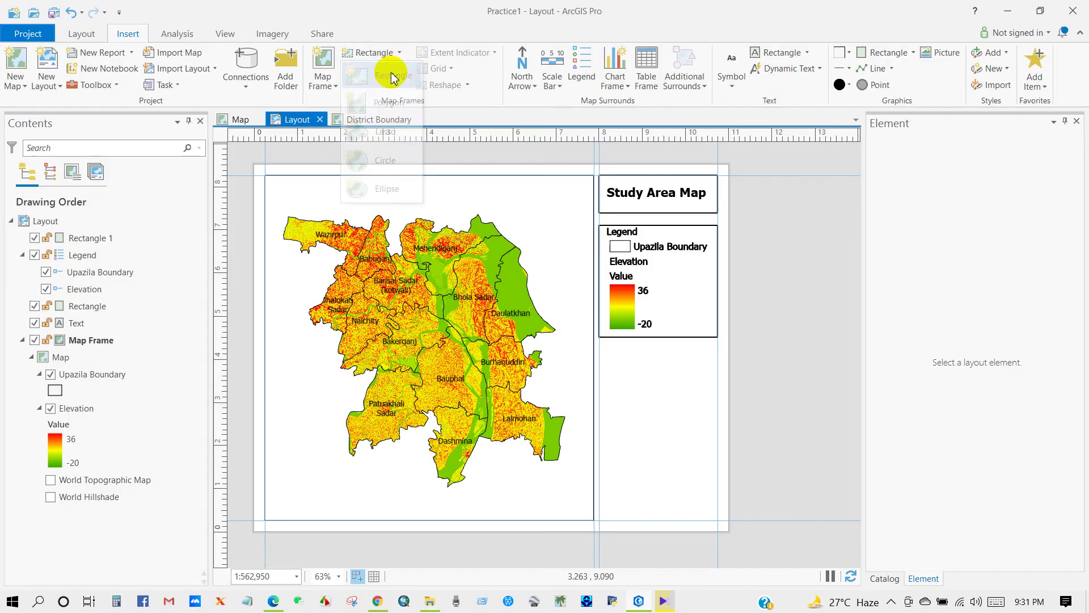
Insert a District Boundary map frame at the 1:4,535,138 extent below the legend box, between the vertical guides, ending at about X 10.7, Y 1.6
left_click(336, 87)
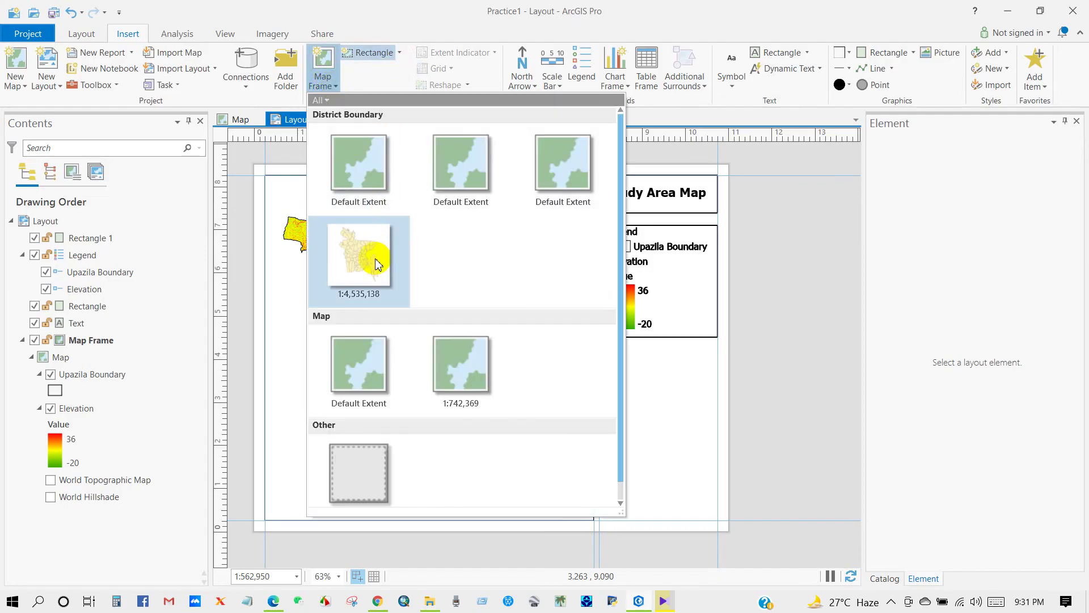
left_click(358, 275)
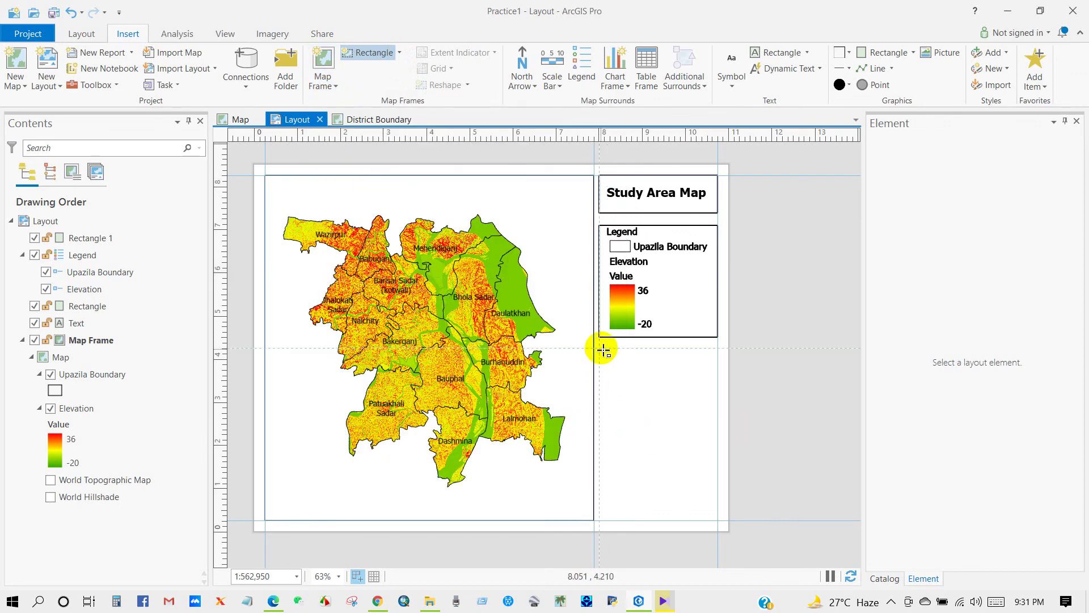
left_click_drag(601, 347, 716, 465)
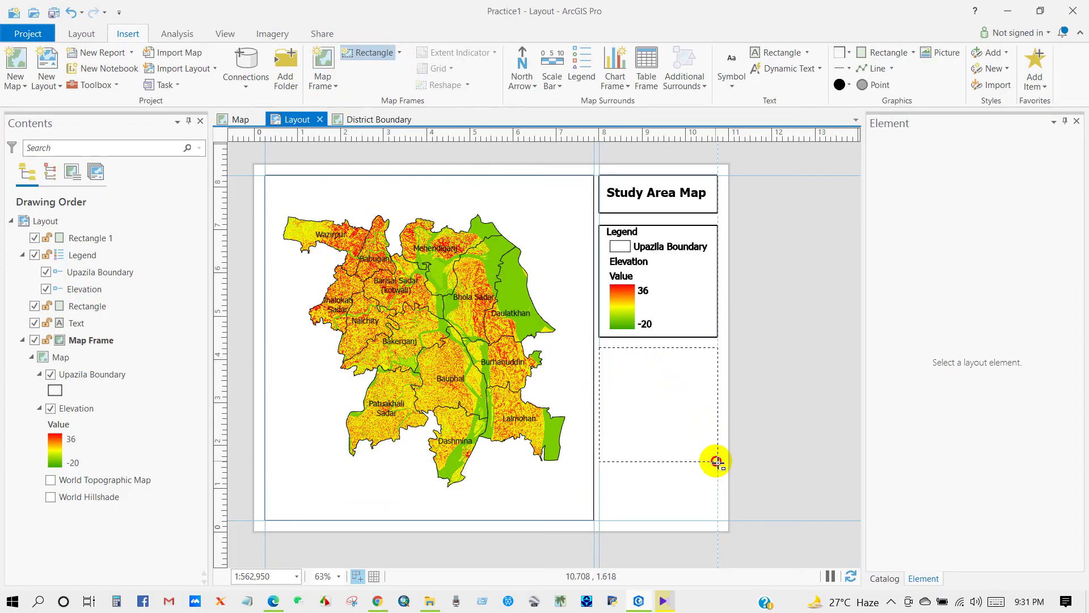
left_click_drag(715, 460, 717, 458)
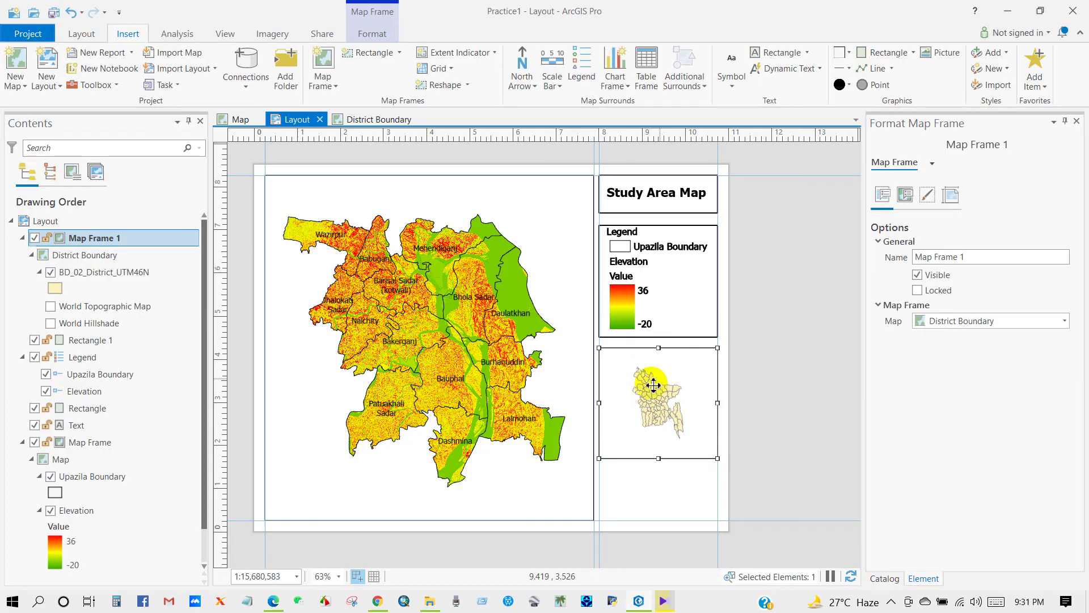
Activate the district map frame, zoom it to the extent of the BD_02_District_UTM46N layer, and return to the layout
right_click(662, 363)
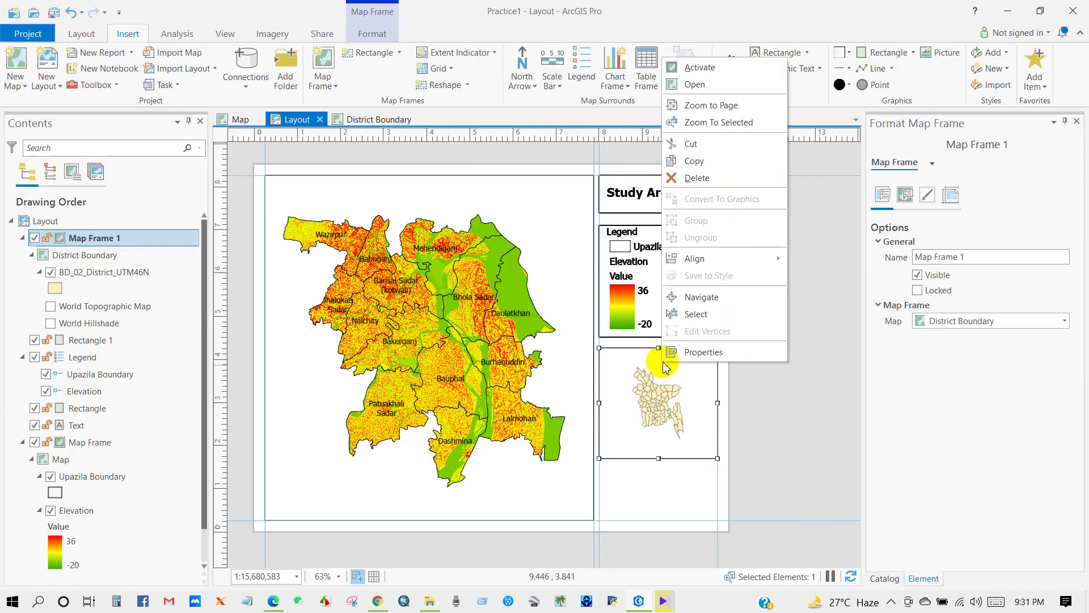
left_click(694, 67)
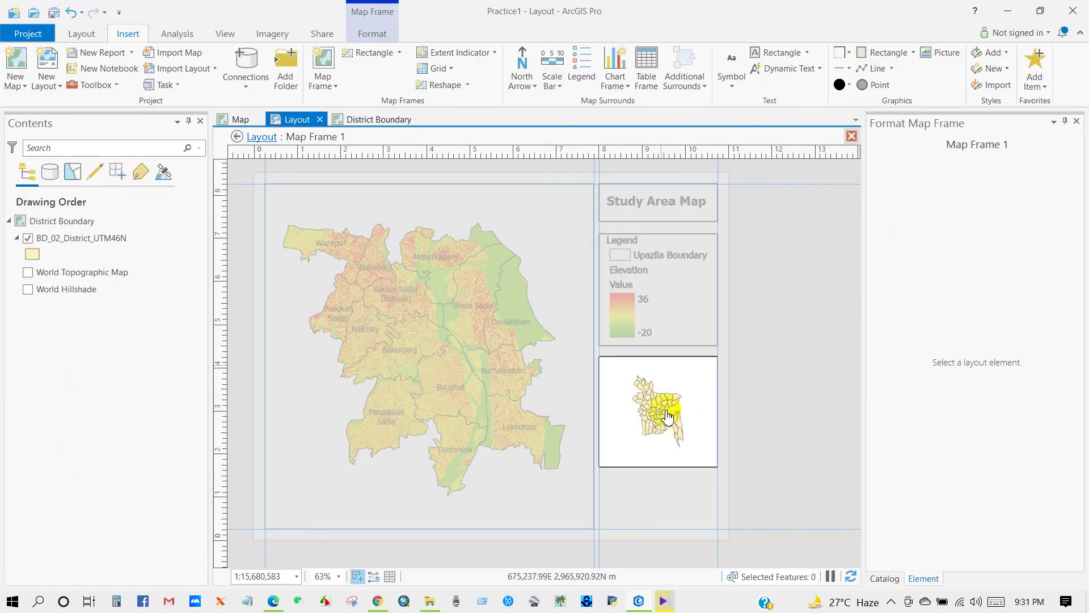
scroll(669, 426, "up", 2)
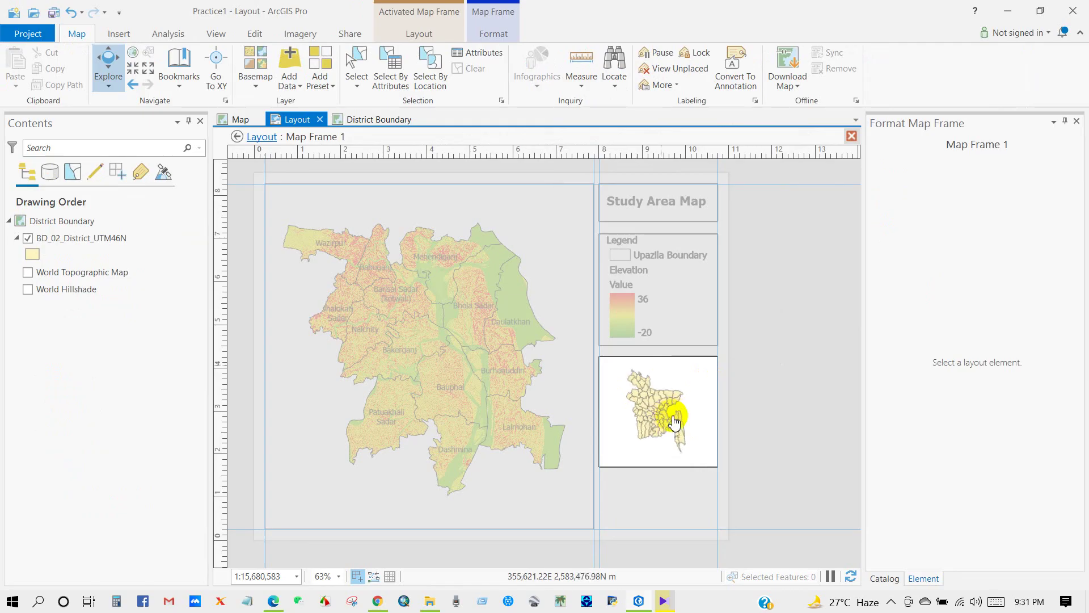
scroll(666, 427, "down", 2)
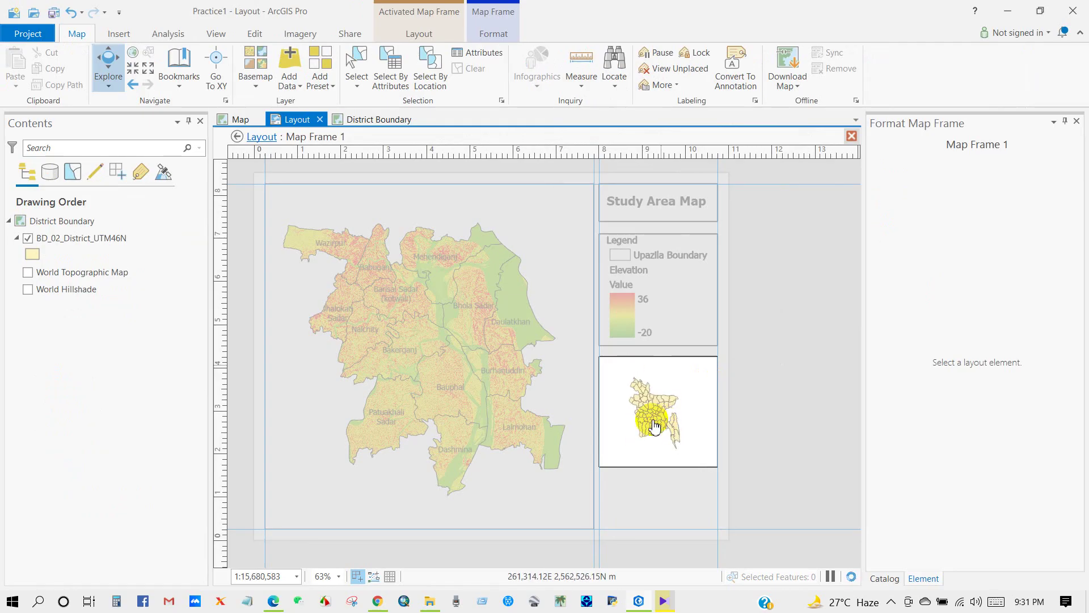
left_click(68, 238)
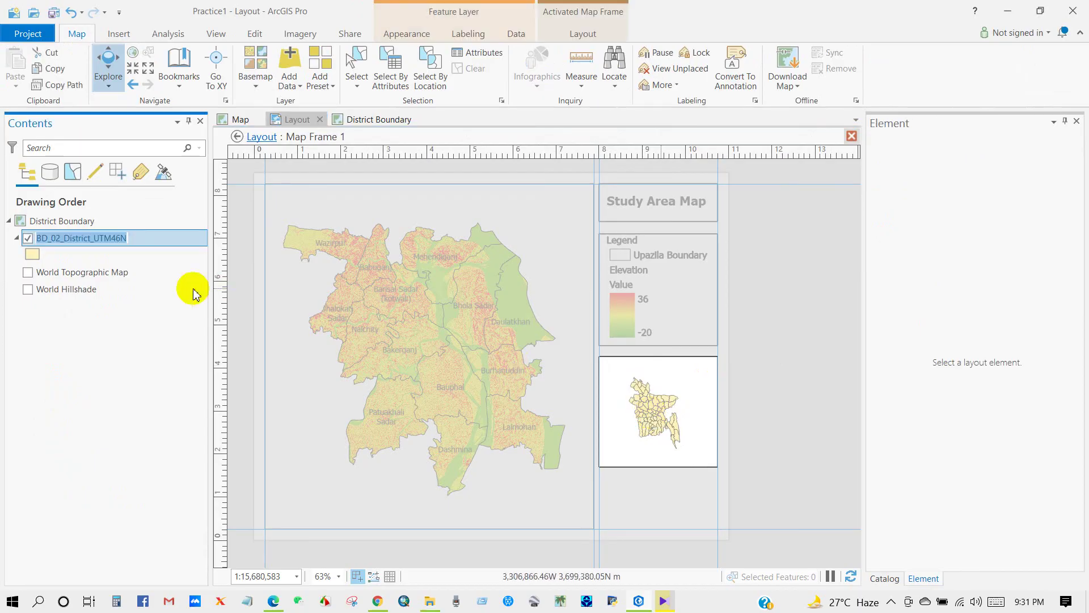
right_click(66, 239)
left_click(109, 324)
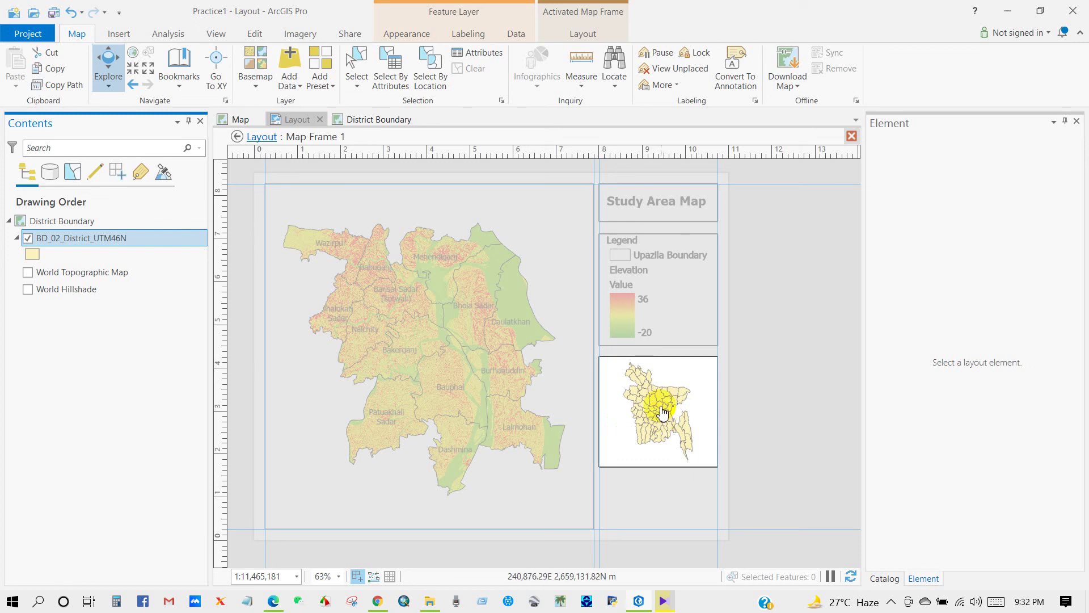
left_click(251, 138)
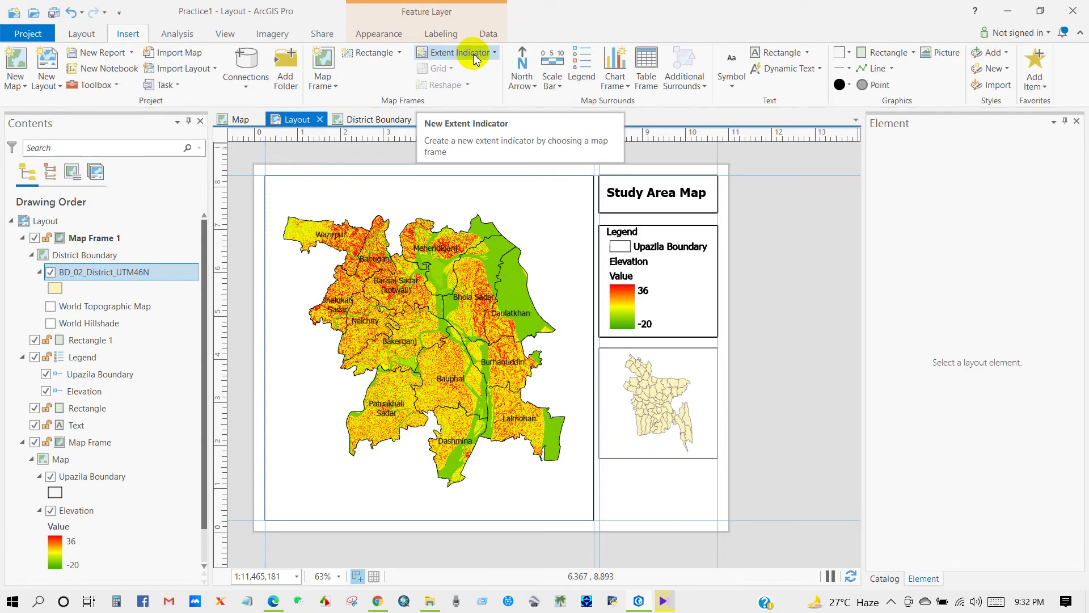
Add an extent indicator of the main map frame to the district map and give it a red 2 pt outline
left_click(494, 53)
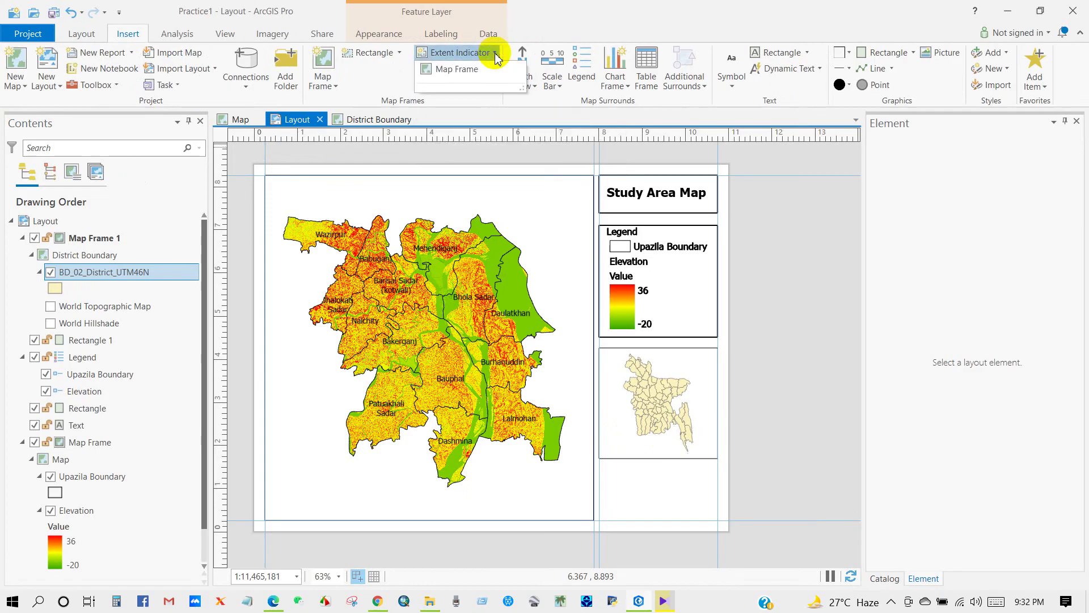
left_click(453, 70)
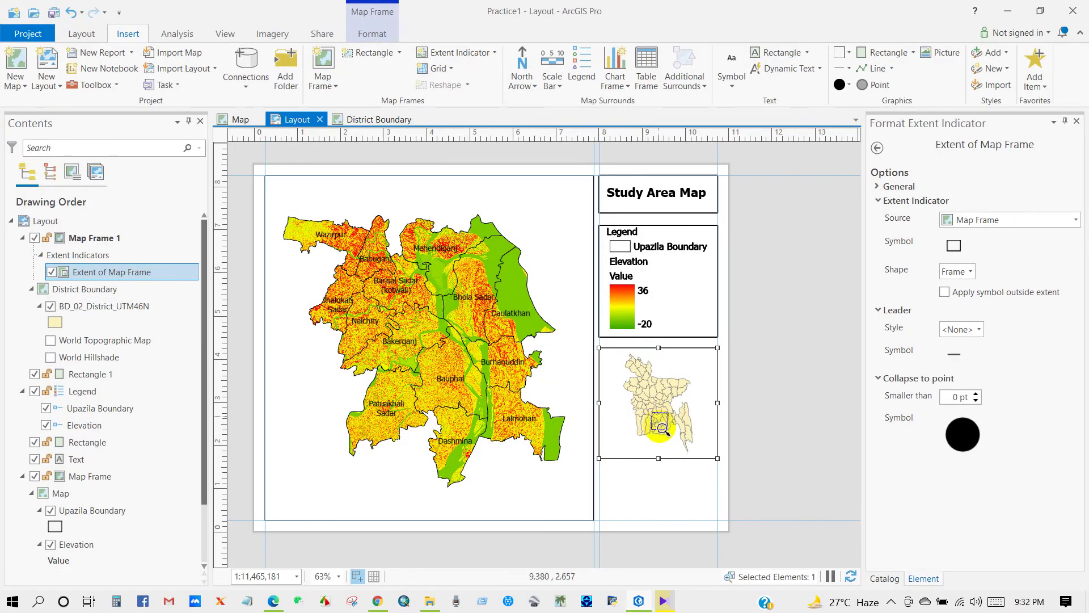
left_click(955, 247)
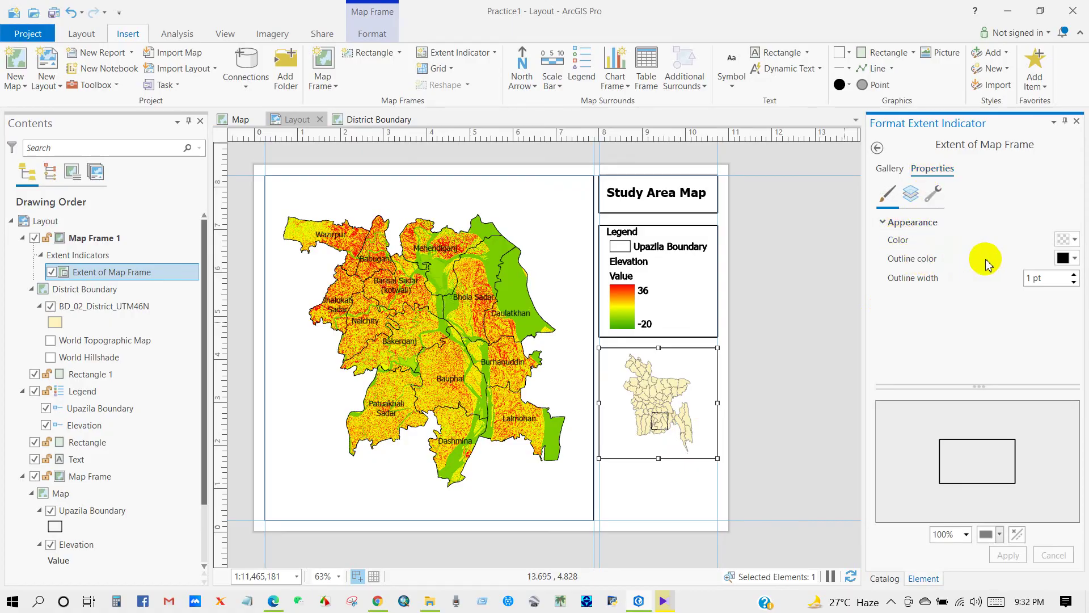
left_click(1075, 259)
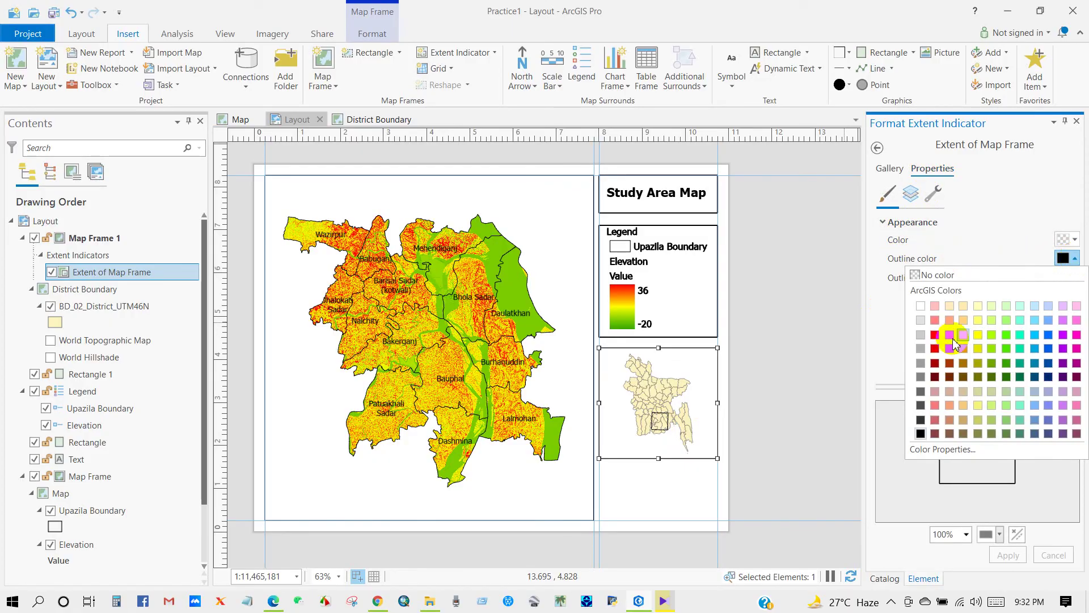
left_click(935, 337)
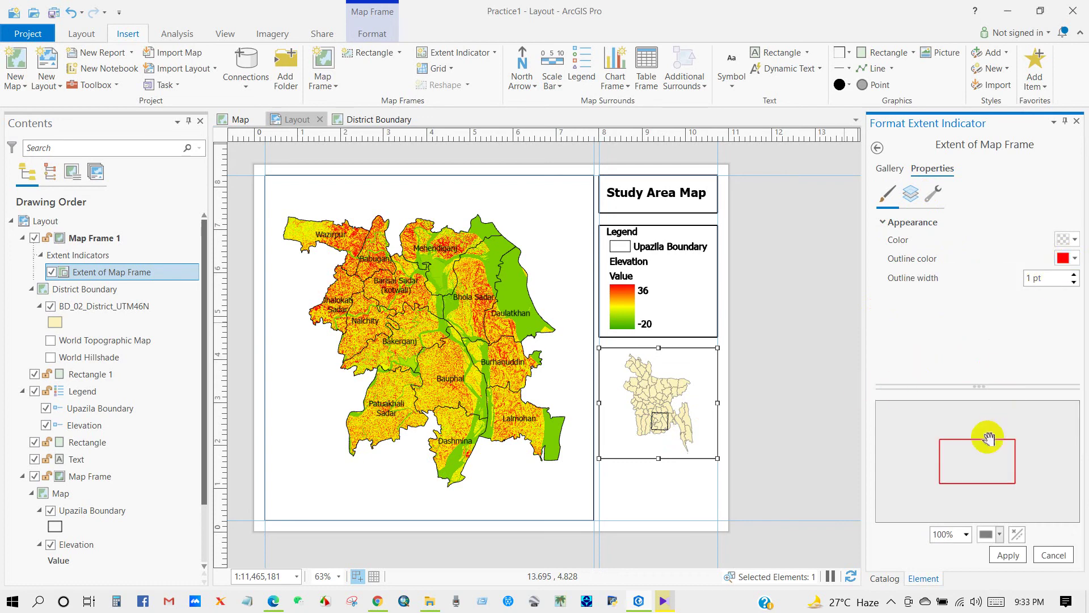
left_click(1074, 274)
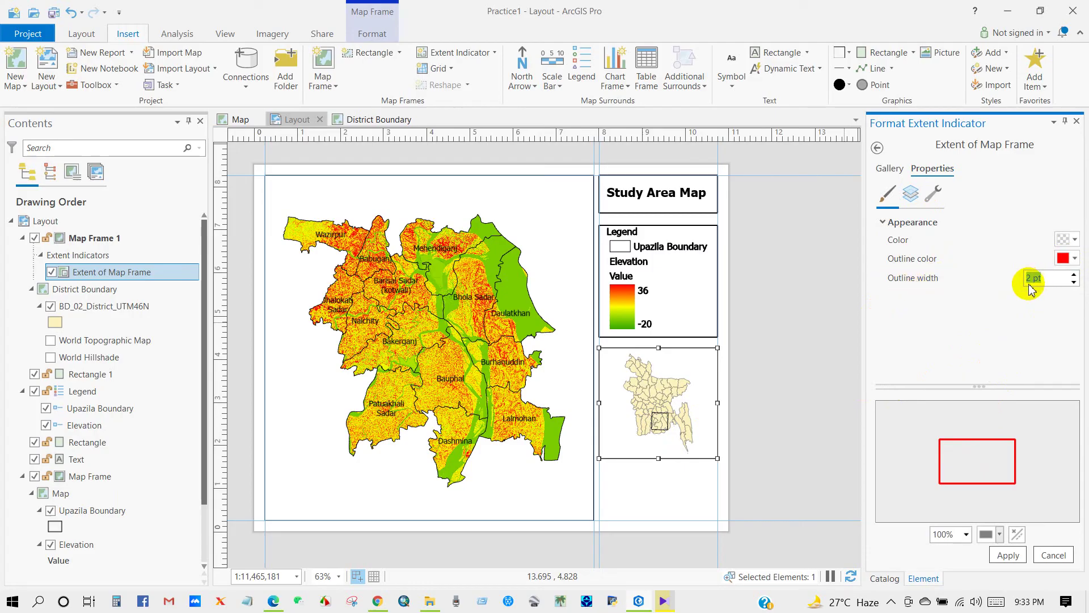
left_click(1032, 281)
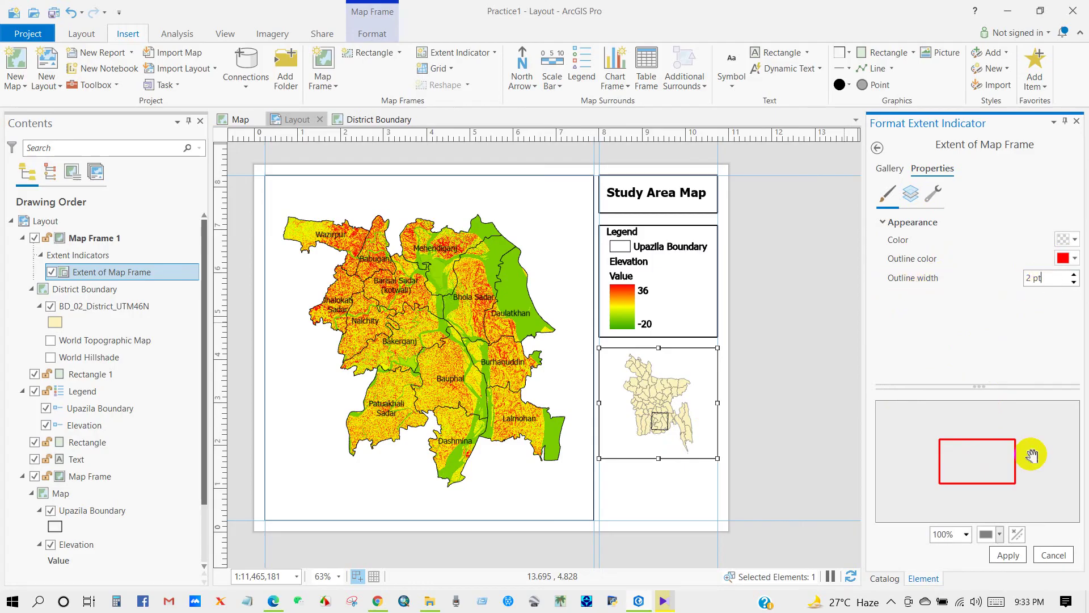
left_click(1007, 558)
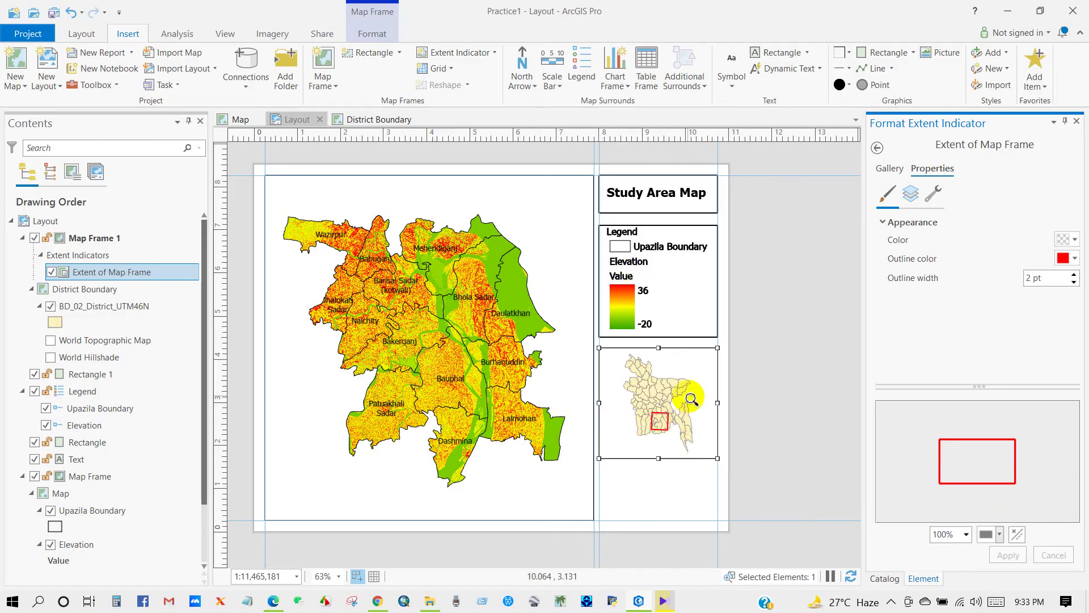
Add a rectangular text box reading "Bangladesh" near the upper edge of the district map frame, beside the country's northern tip
left_click(807, 53)
left_click(796, 76)
left_click_drag(661, 360, 711, 369)
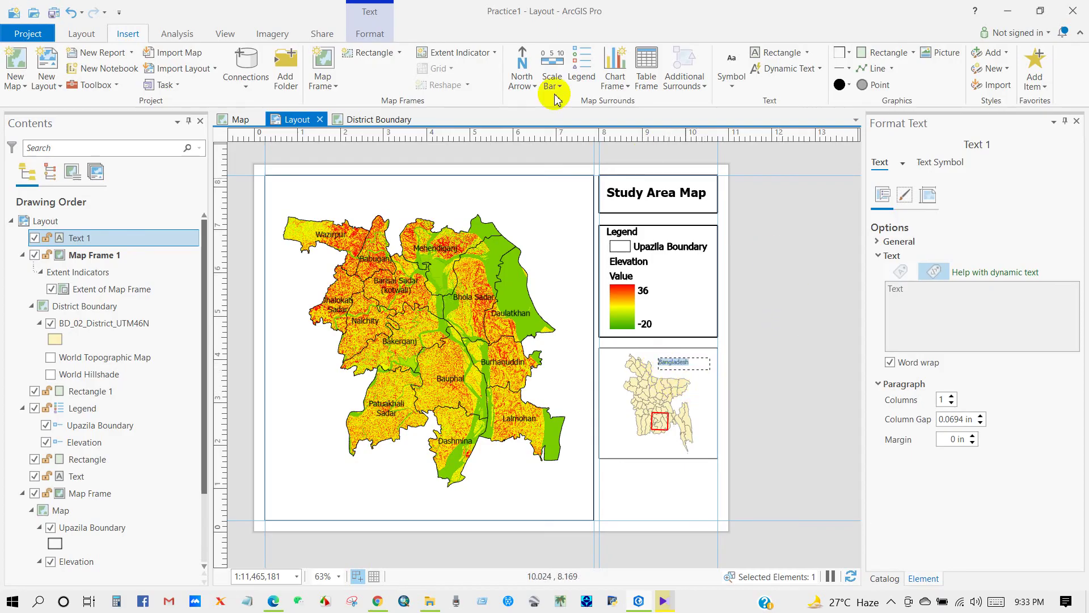
Set the "Bangladesh" text to 14 pt Bold
left_click(370, 34)
left_click(657, 62)
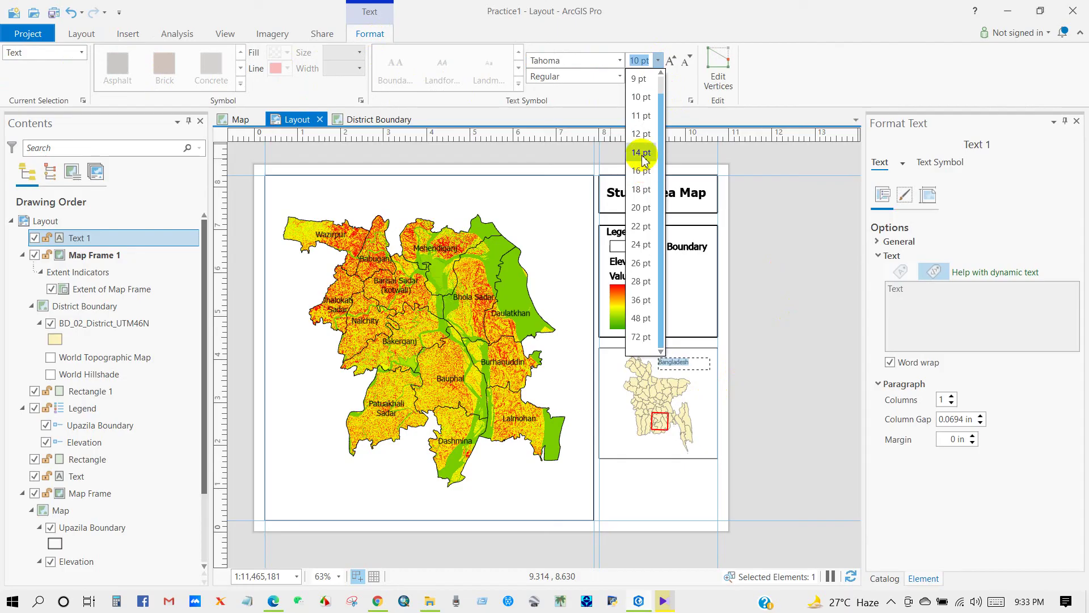
left_click(641, 154)
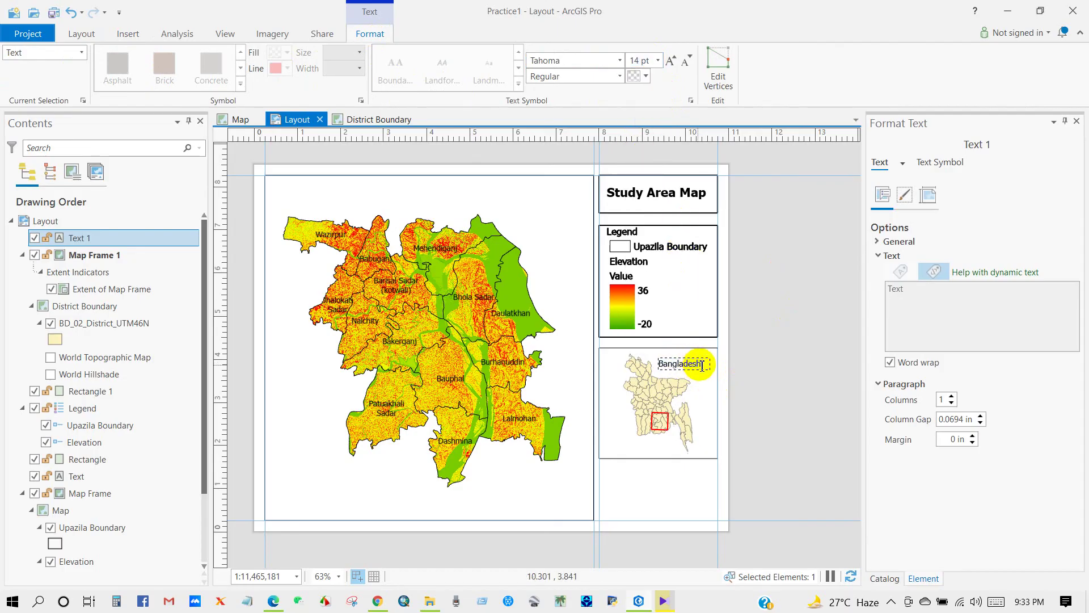
left_click_drag(701, 363, 658, 363)
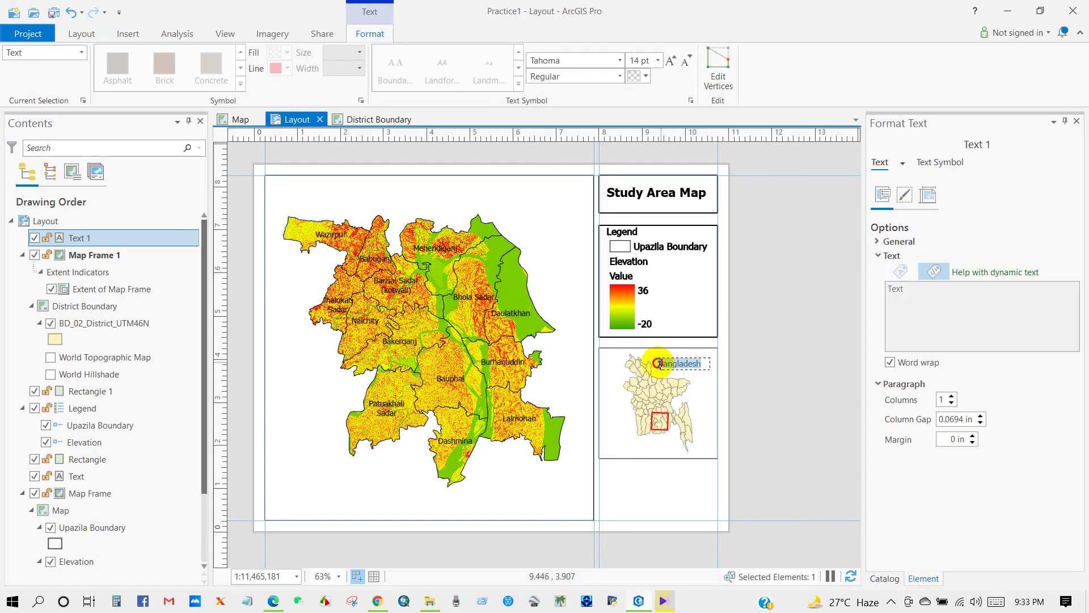
left_click(619, 77)
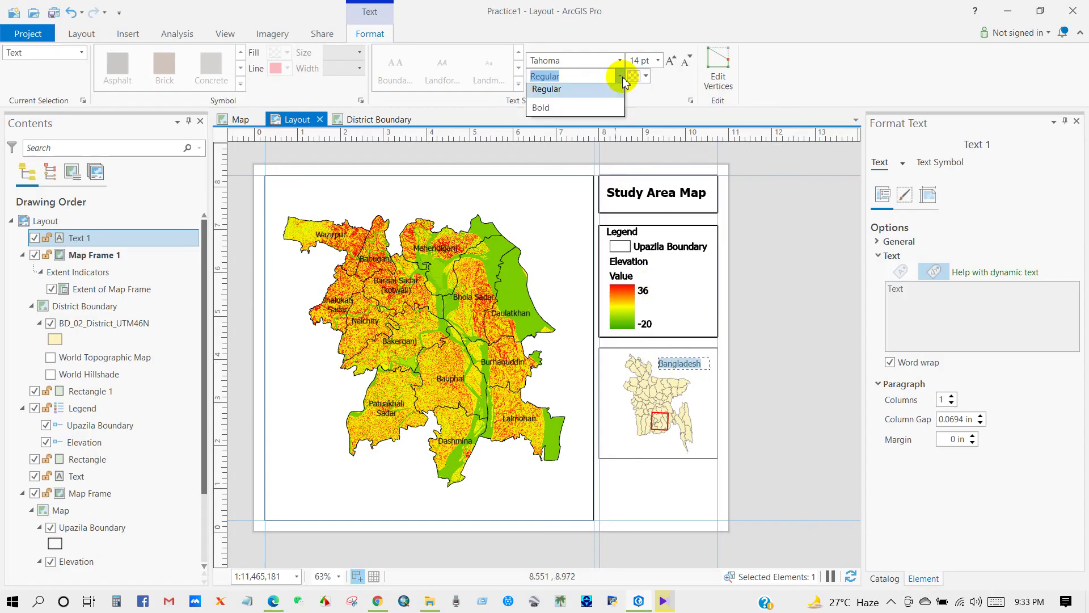
left_click(544, 112)
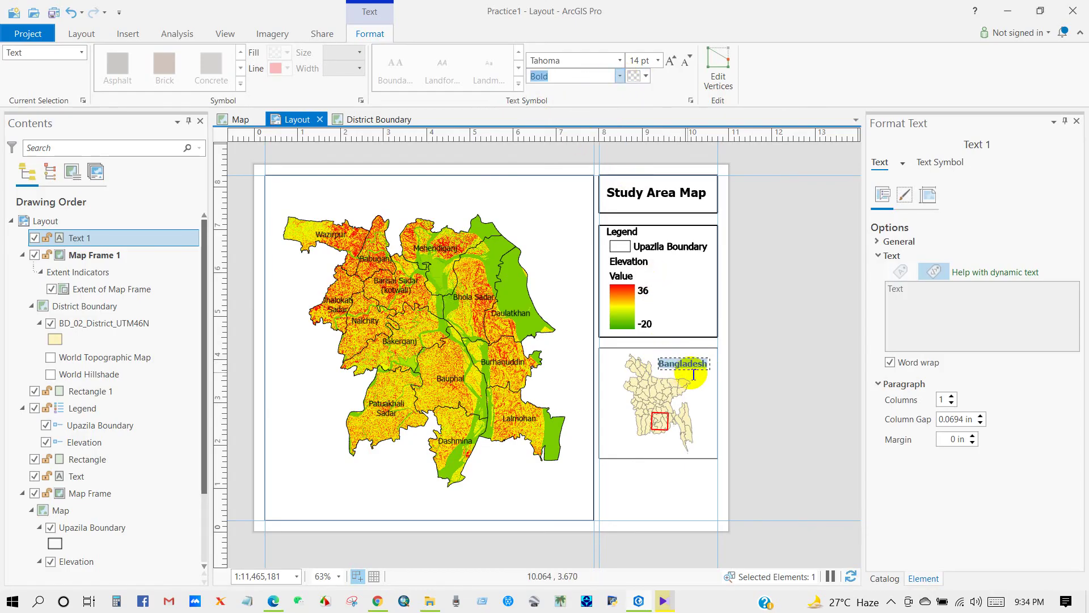
Move the "Bangladesh" text slightly upward inside the district map frame and deselect everything
left_click(667, 359)
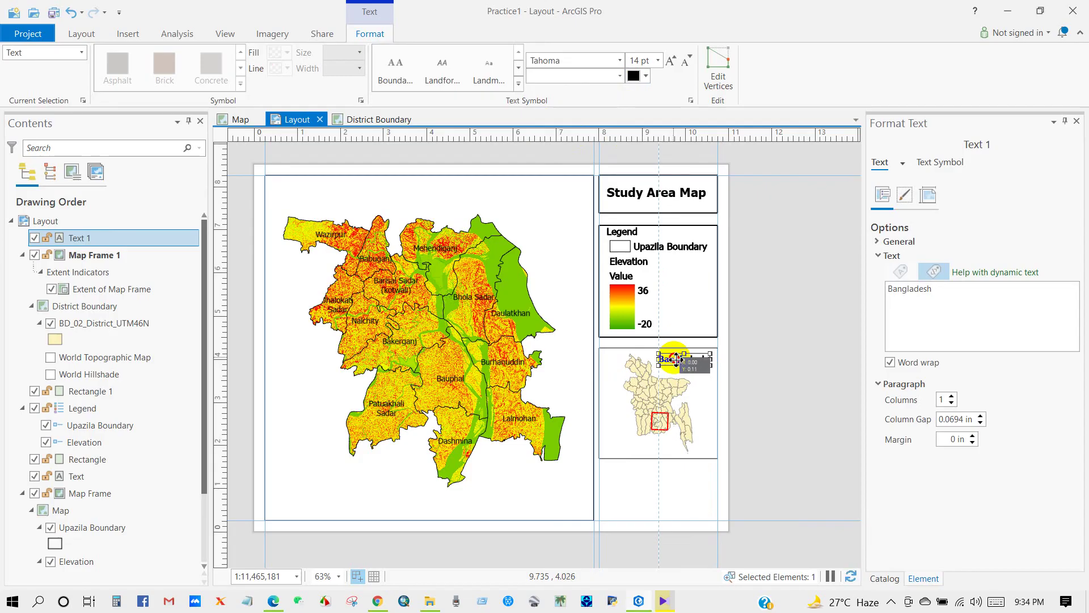
left_click(694, 404)
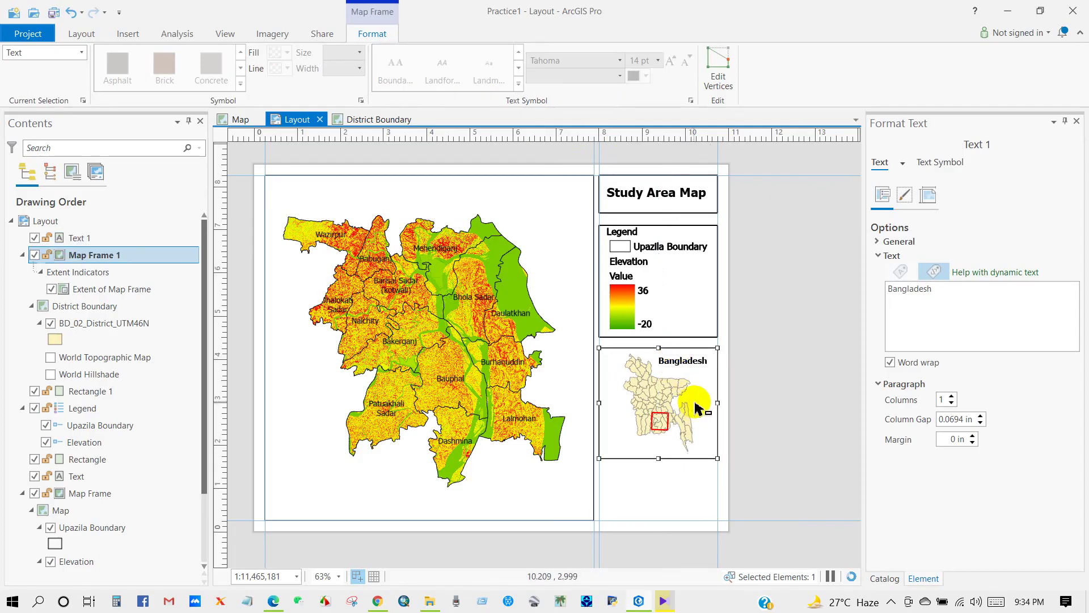
left_click(745, 397)
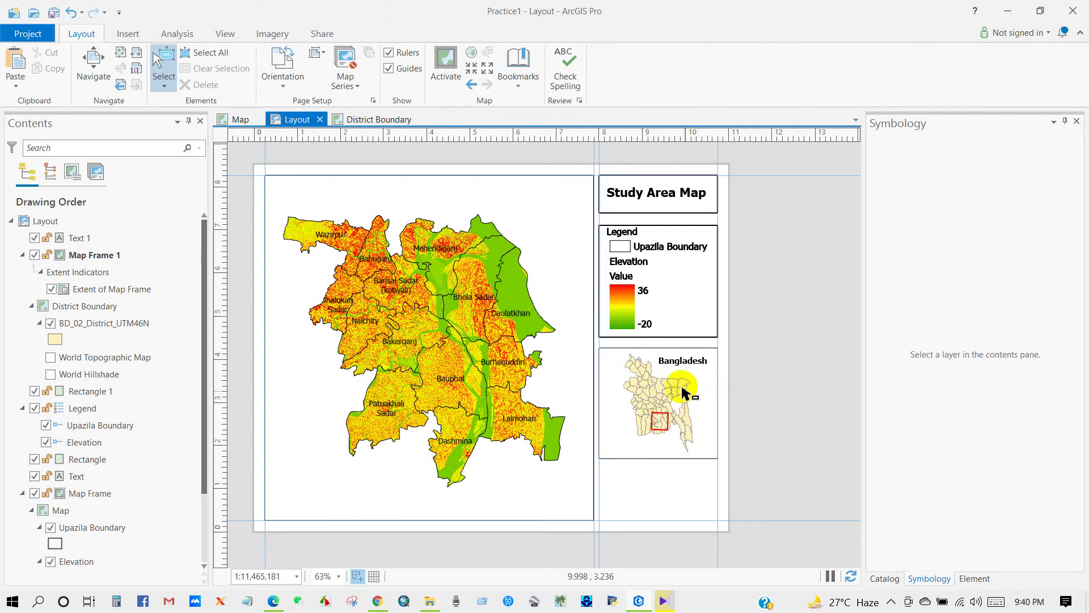
Add the river layer file bd_riv_WGS84_UTM46N.lyr from the RHD_RoadData folder to the District Boundary map
left_click(364, 125)
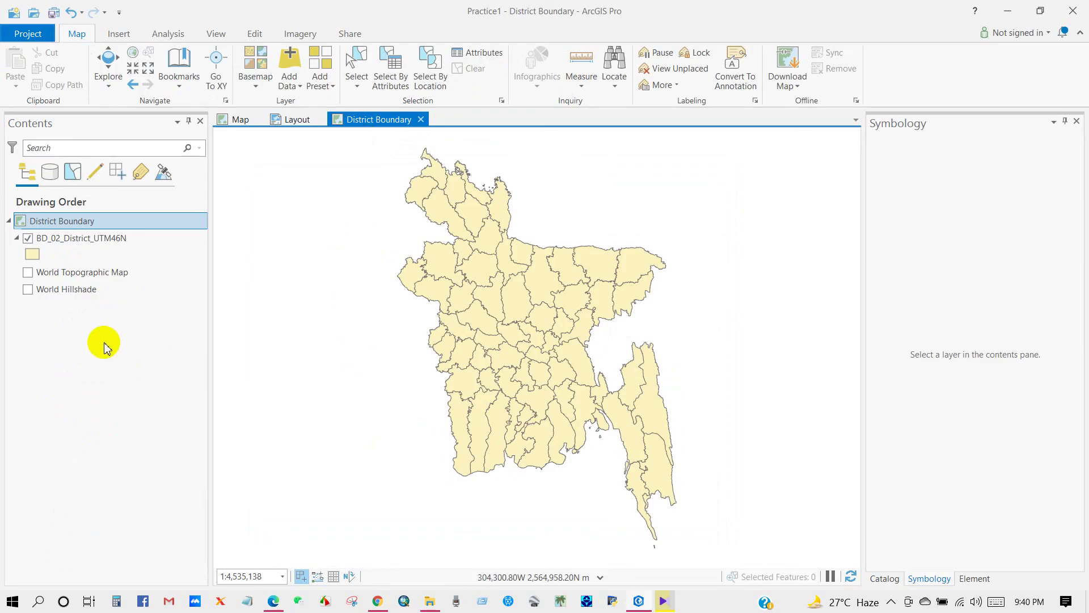
left_click(292, 91)
left_click(304, 114)
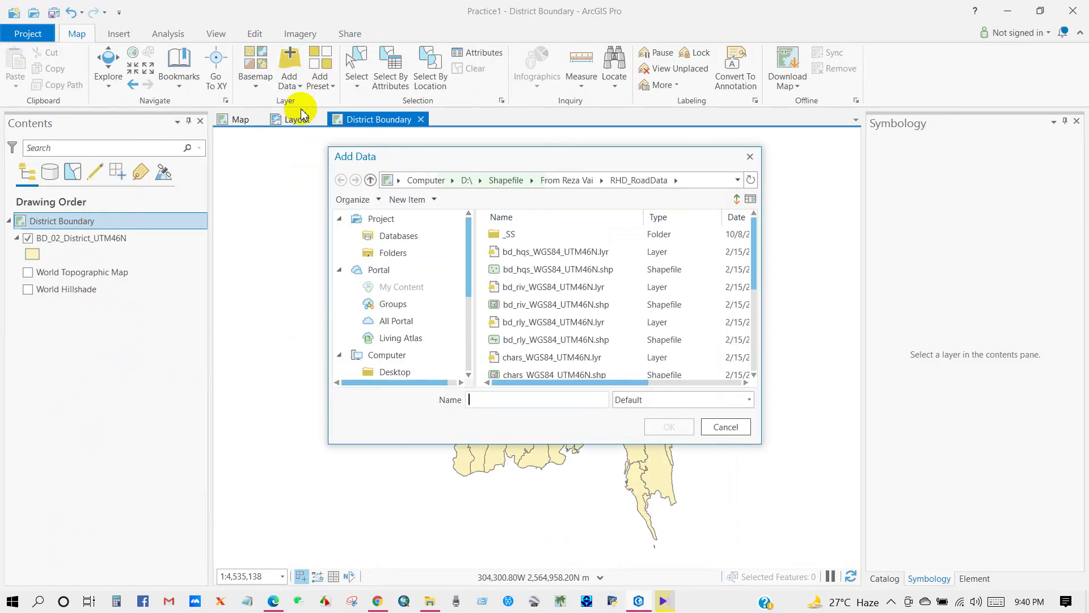
left_click(518, 287)
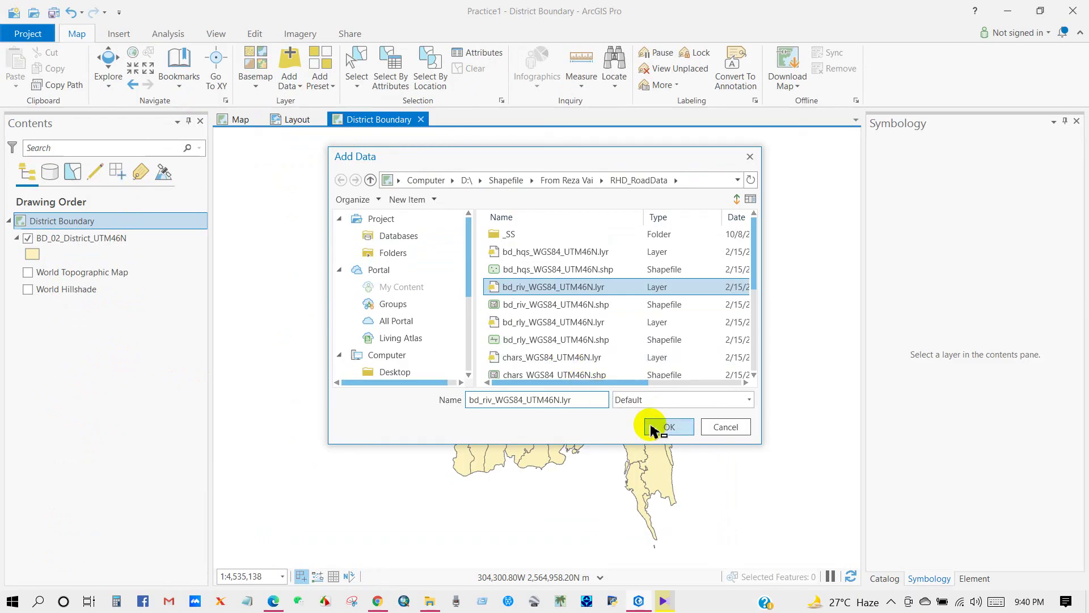
left_click(658, 428)
Repair the bd_riv_WGS84_UTM46N layer's data source by linking it to bd_riv_WGS84_UTM46N.shp
left_click(42, 274)
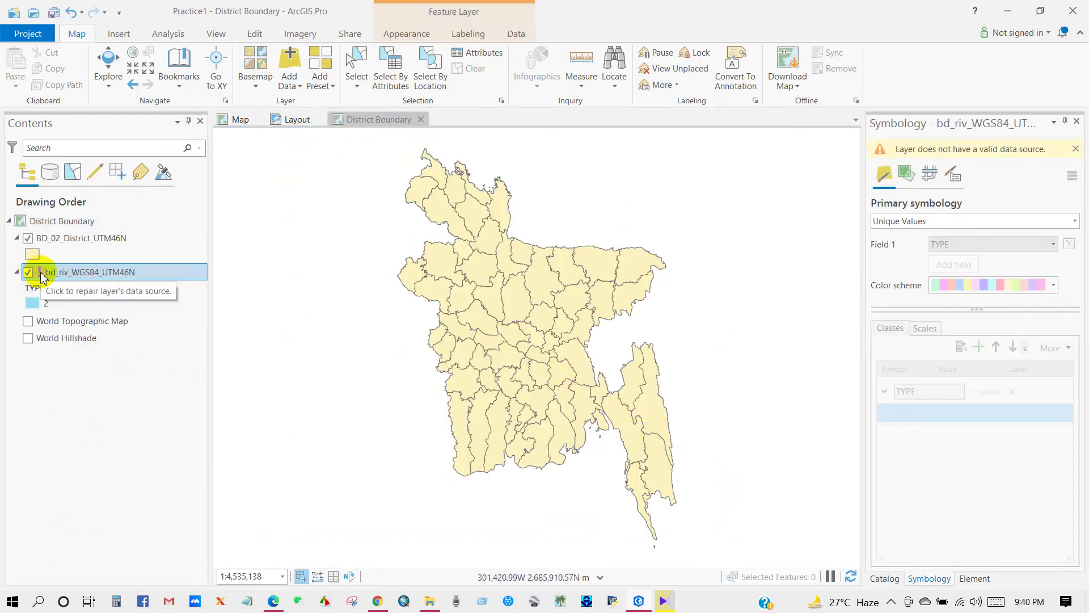
left_click(41, 274)
left_click(539, 251)
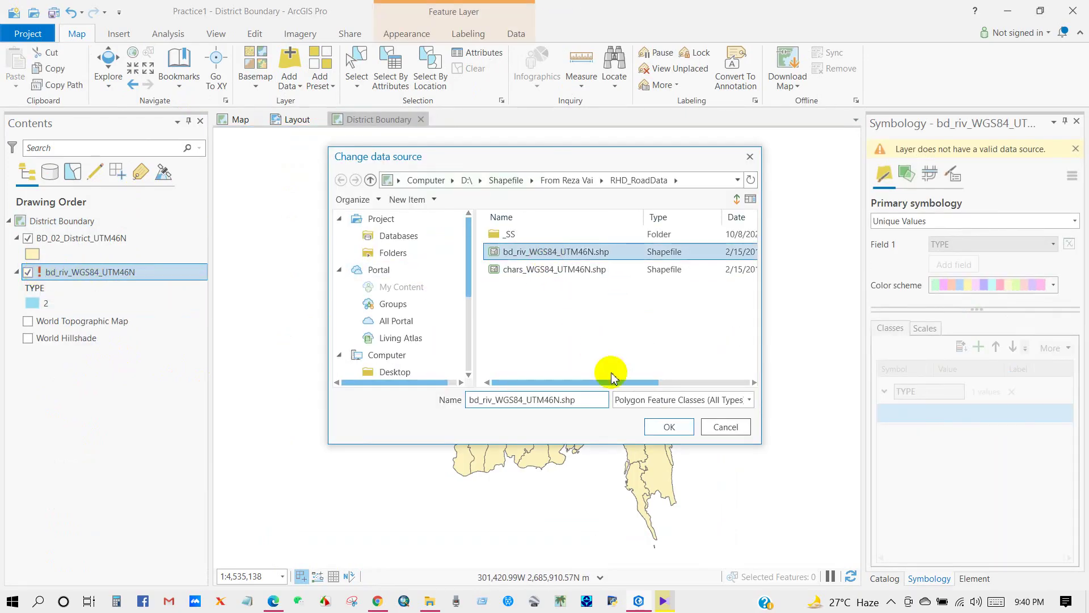
left_click(658, 427)
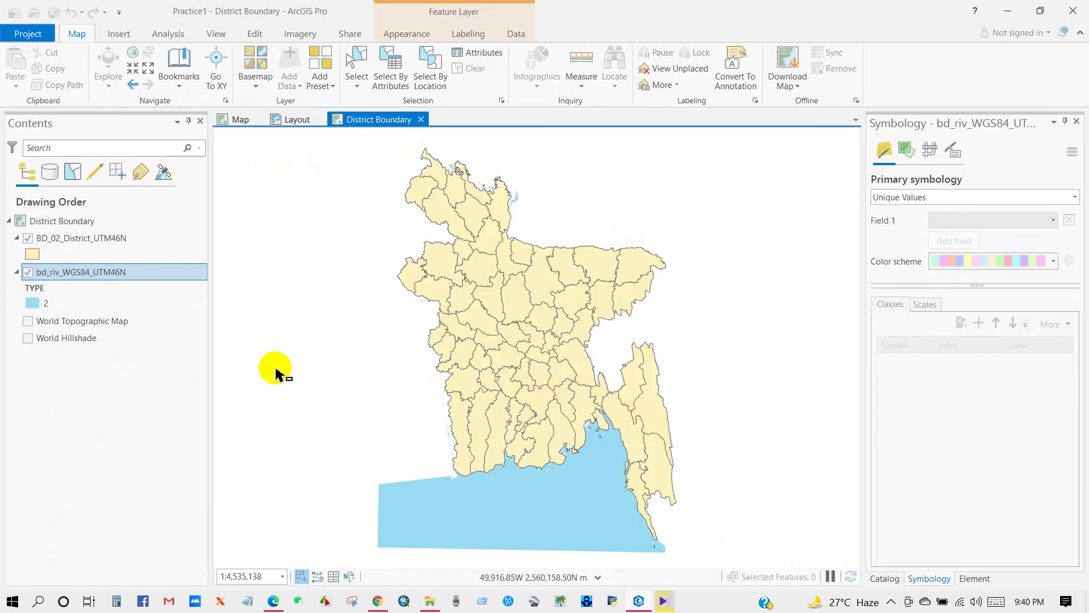
Move the BD_02_District_UTM46N layer below the river layer in the drawing order and return to the layout
left_click(67, 241)
left_click_drag(67, 241, 67, 287)
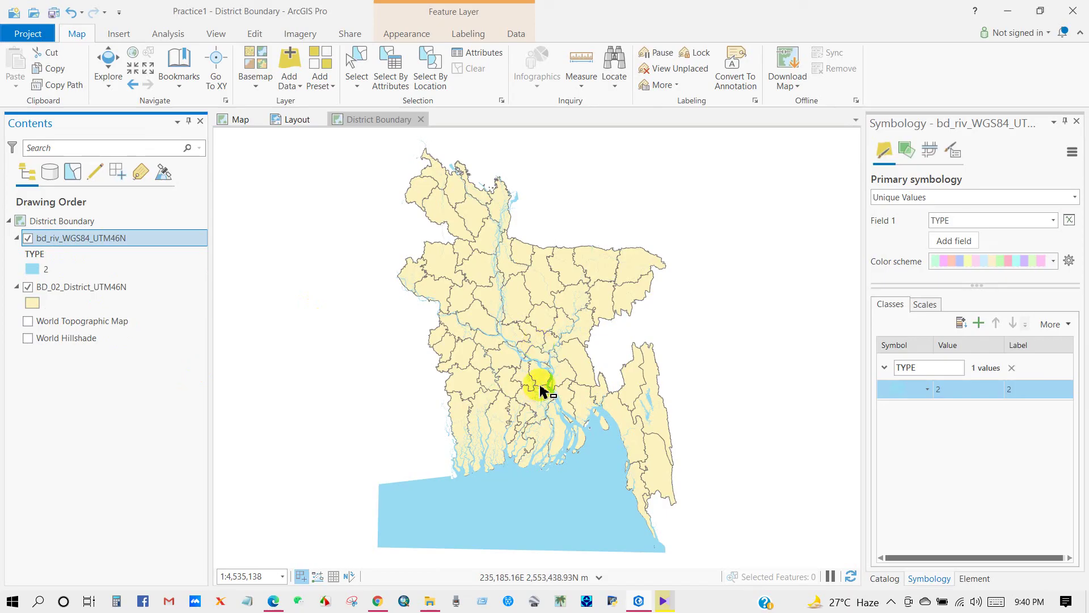
left_click(295, 120)
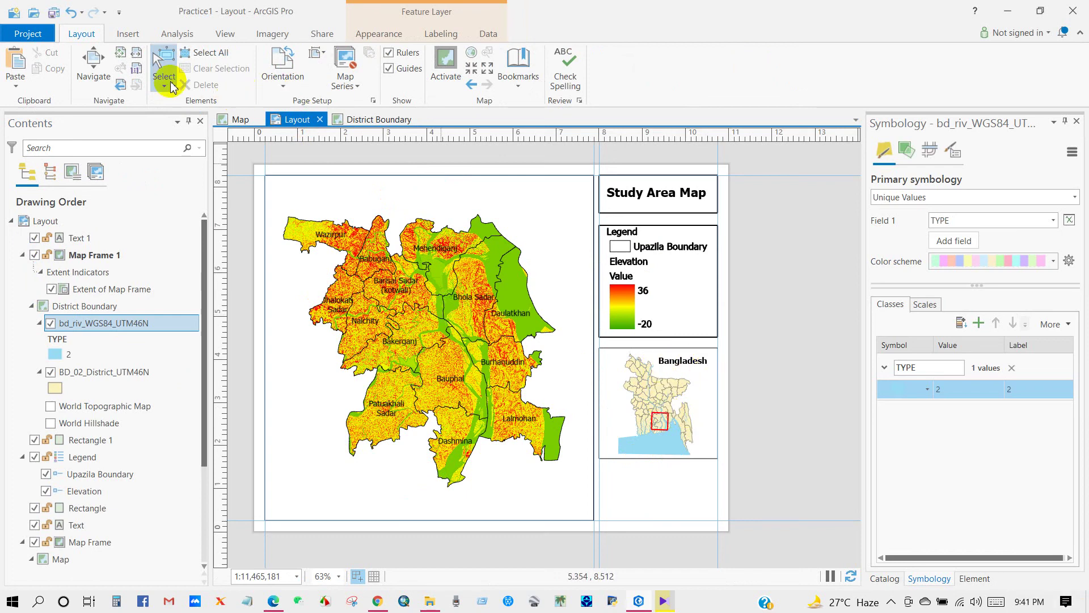
Insert a compass-style north arrow with N, E, S and W letters in the lower-right corner of the main map frame
left_click(124, 34)
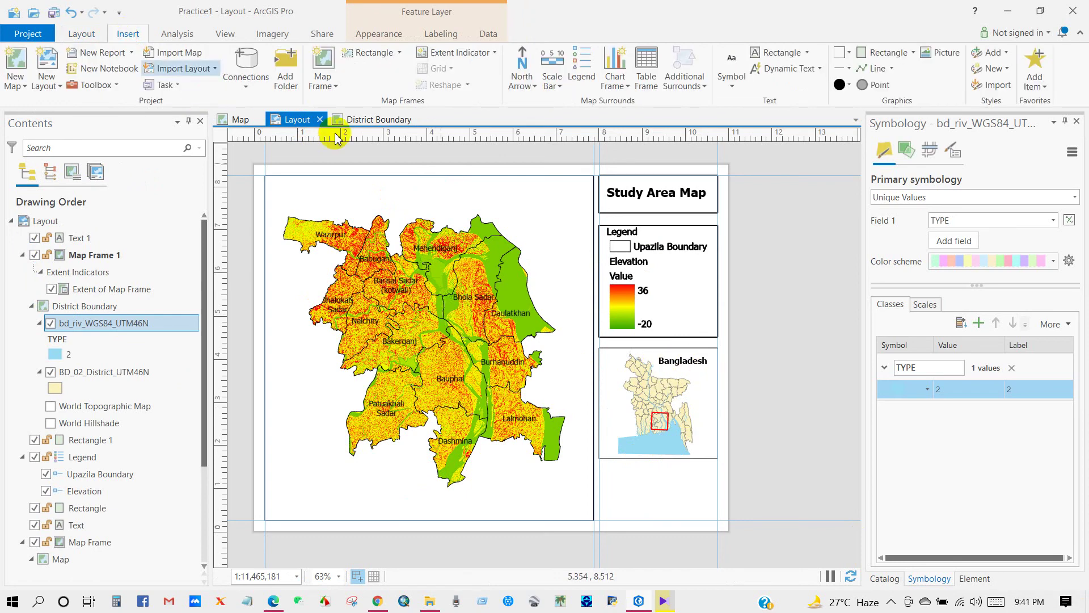
left_click(534, 86)
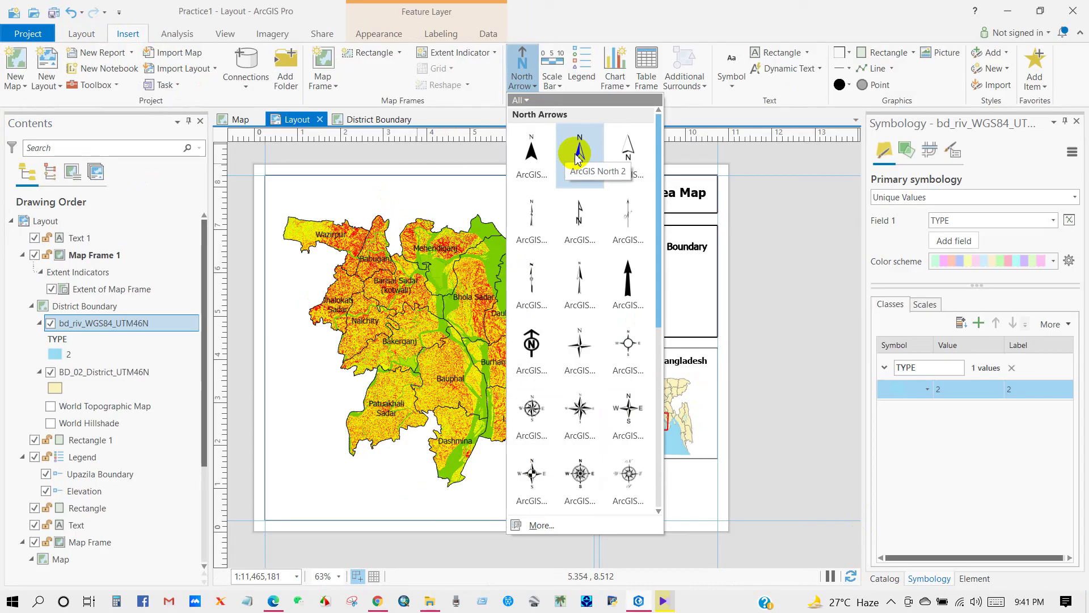
left_click(532, 408)
left_click(562, 488)
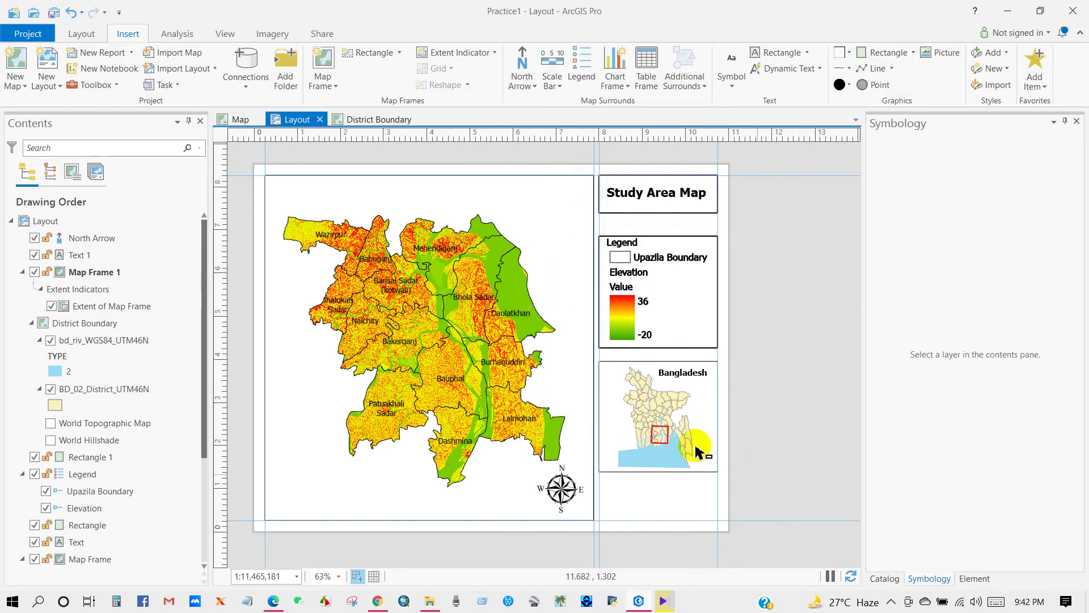
Insert a metric Alternating Scale Bar 1 beneath the elevation map, beside the north arrow
left_click(561, 88)
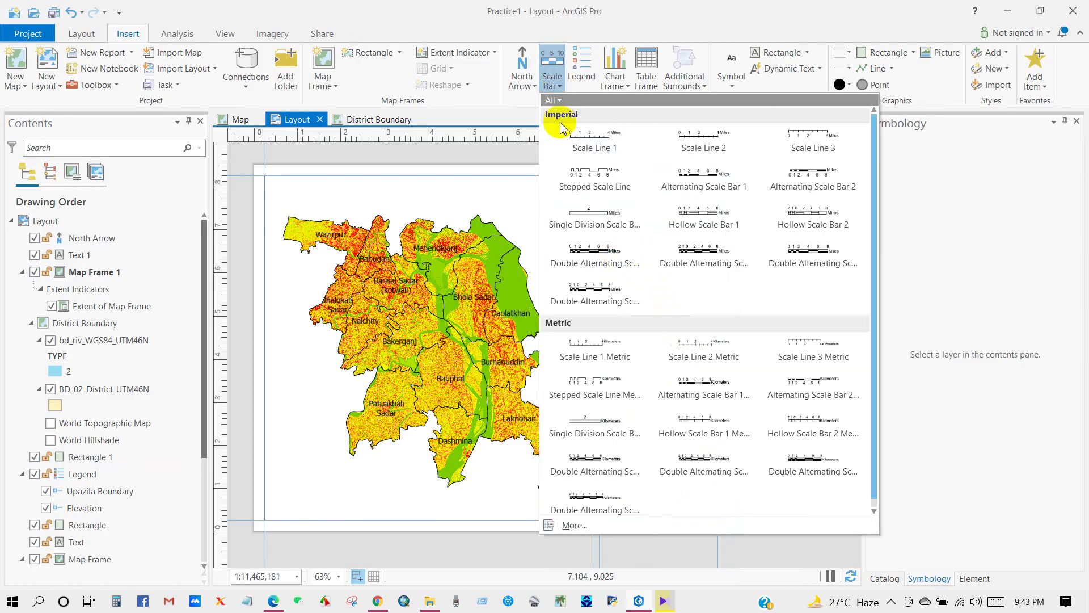
left_click(699, 383)
left_click_drag(342, 505, 496, 494)
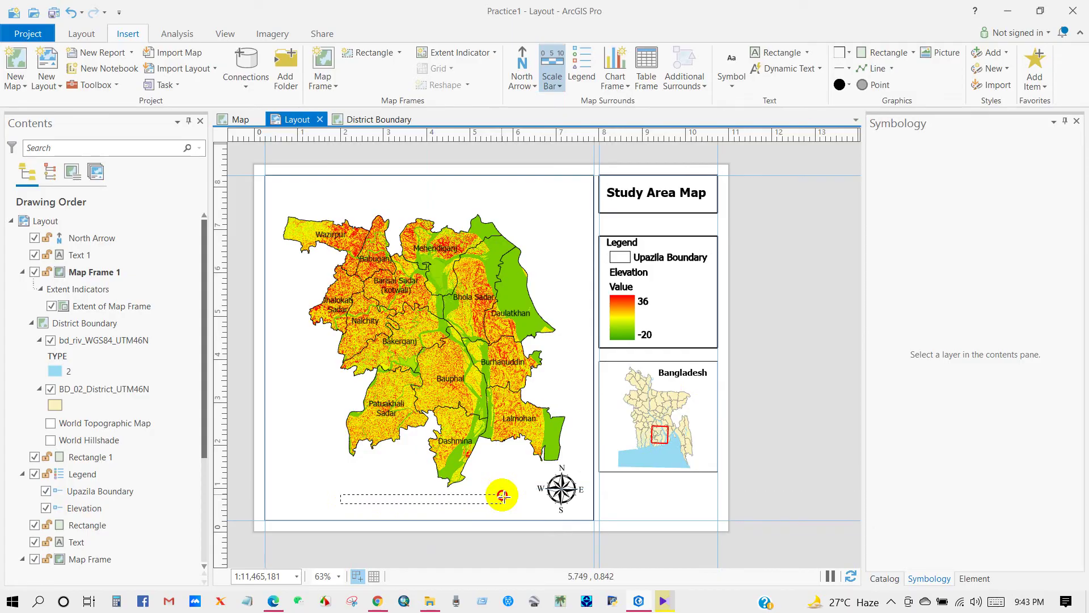
left_click_drag(504, 496, 508, 501)
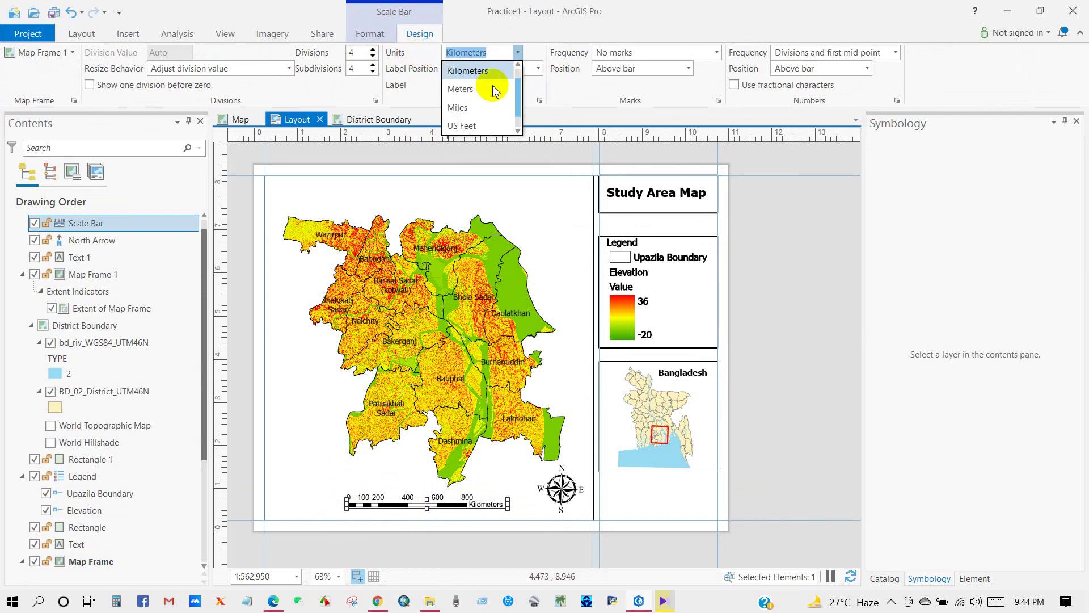
Keep the scale bar's units as Kilometers with the label after the bar, and slightly adjust its placement beneath the map
left_click(469, 73)
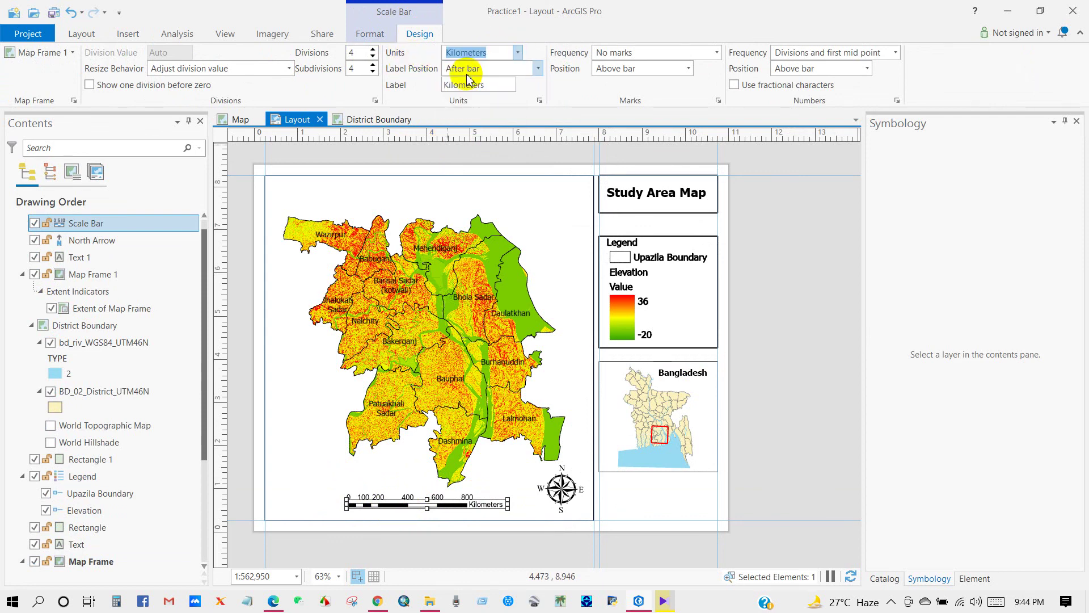
left_click(537, 69)
left_click(536, 68)
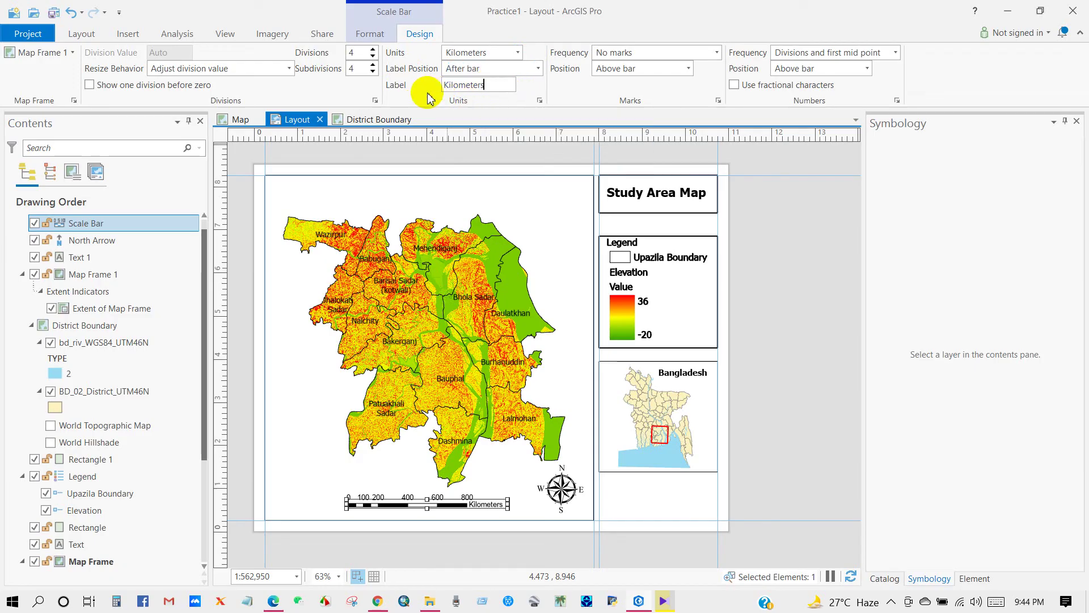
left_click(334, 478)
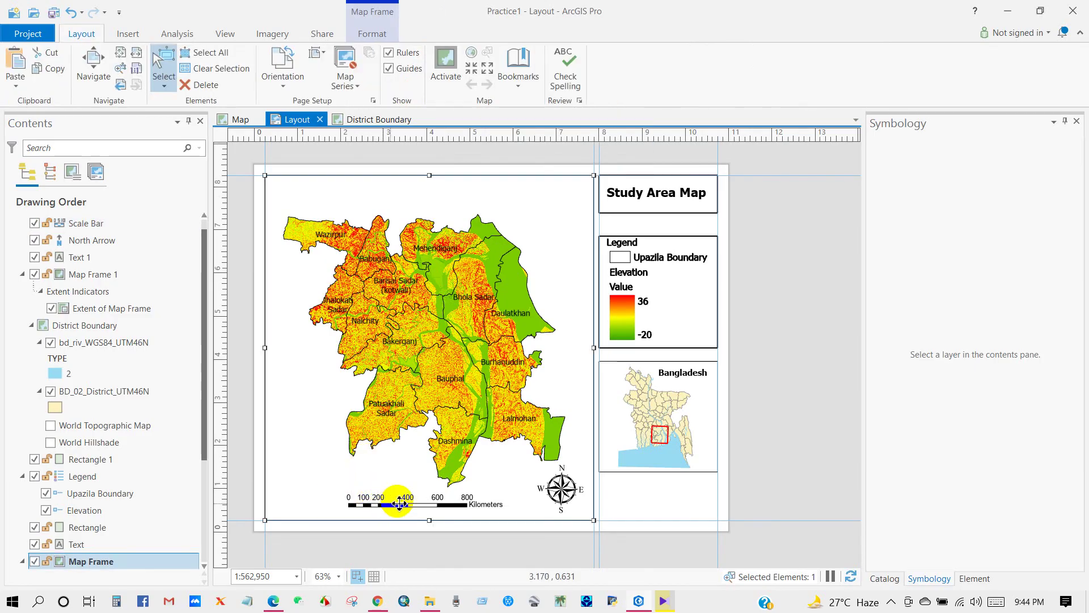
mouse_move(399, 504)
left_mouse_down()
mouse_move(408, 504)
mouse_move(401, 499)
left_mouse_up()
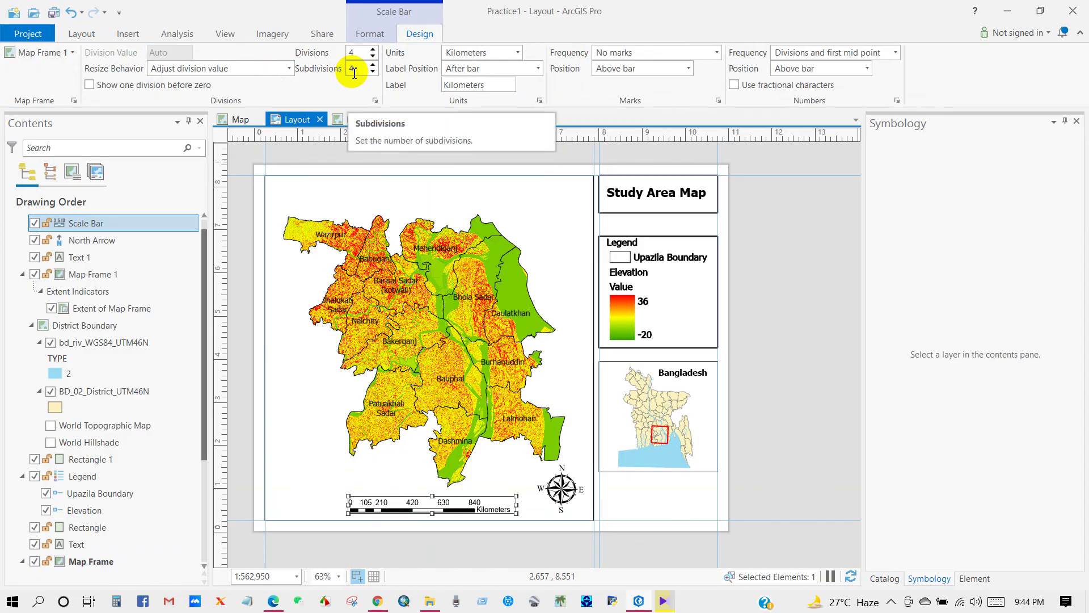
Add a Black Vertical Label Graticule to the main map frame
left_click(318, 386)
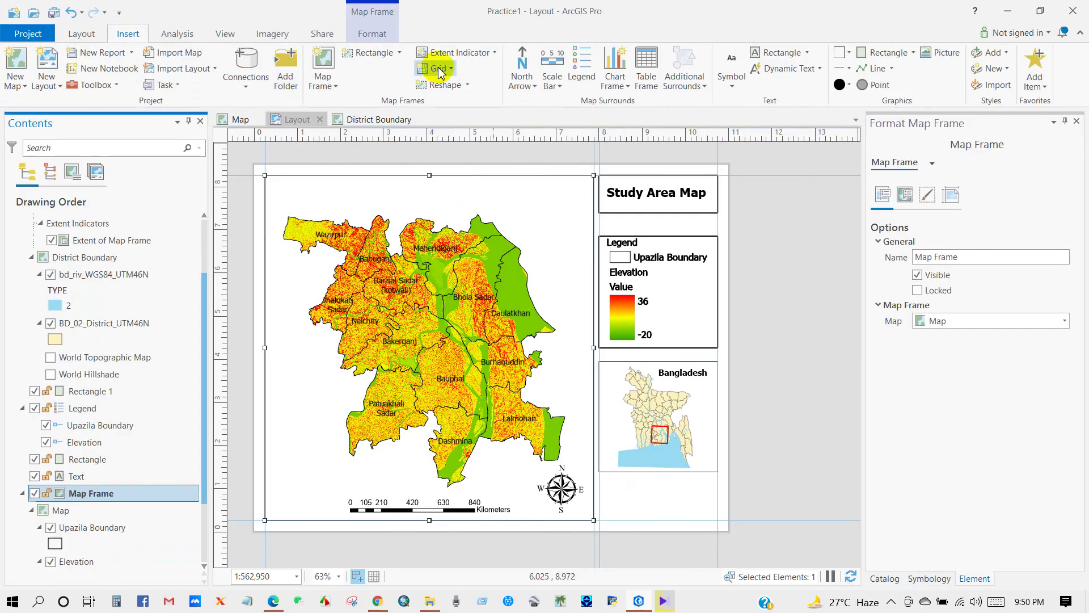
left_click(452, 69)
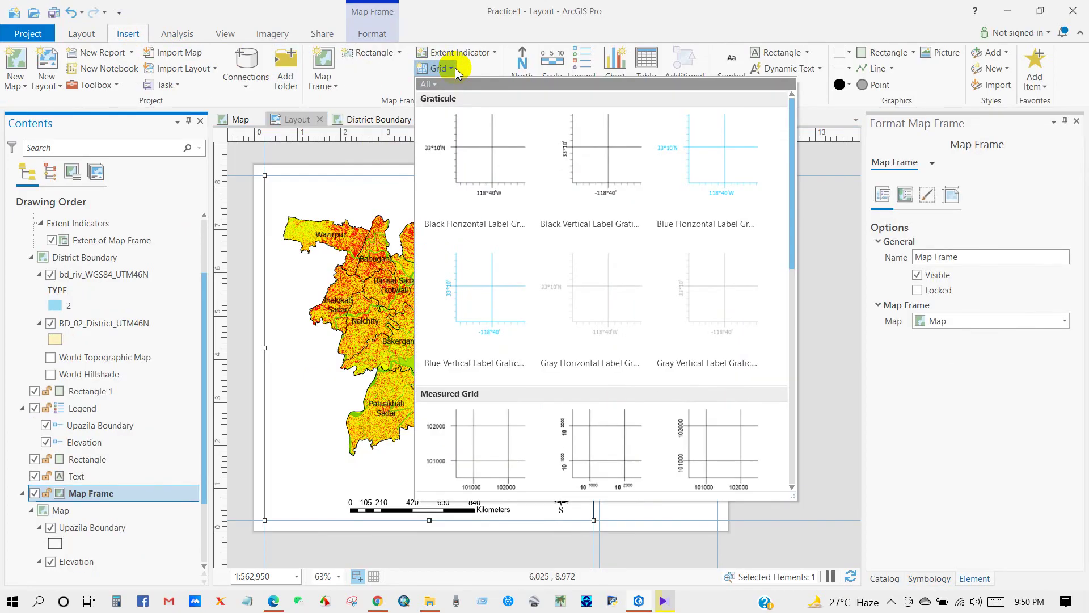
left_click(579, 181)
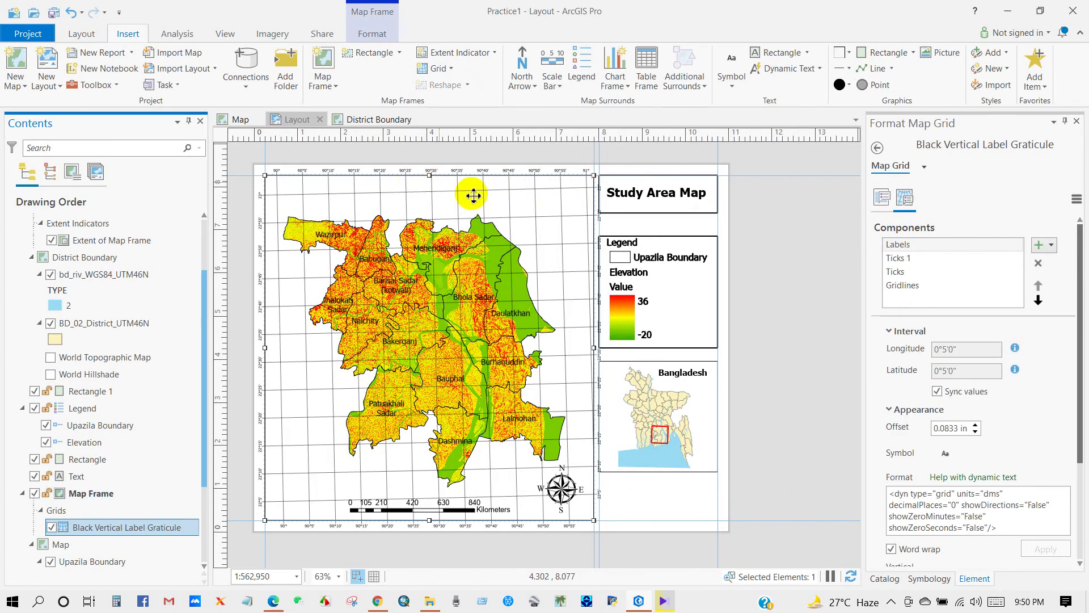
Remove the Gridlines component from the main map frame's graticule
left_click(95, 531)
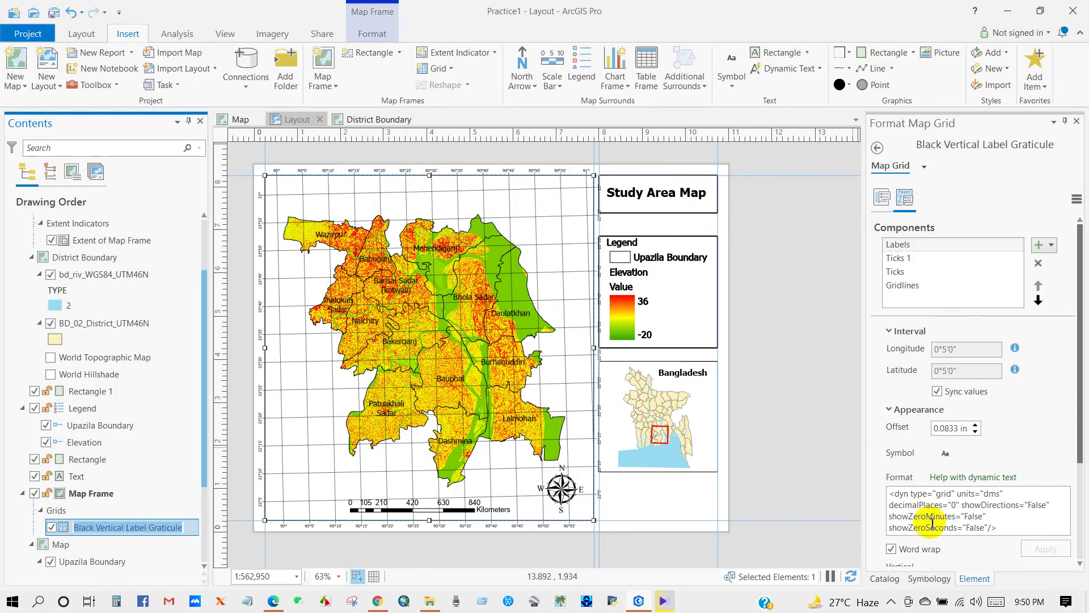
left_click(904, 285)
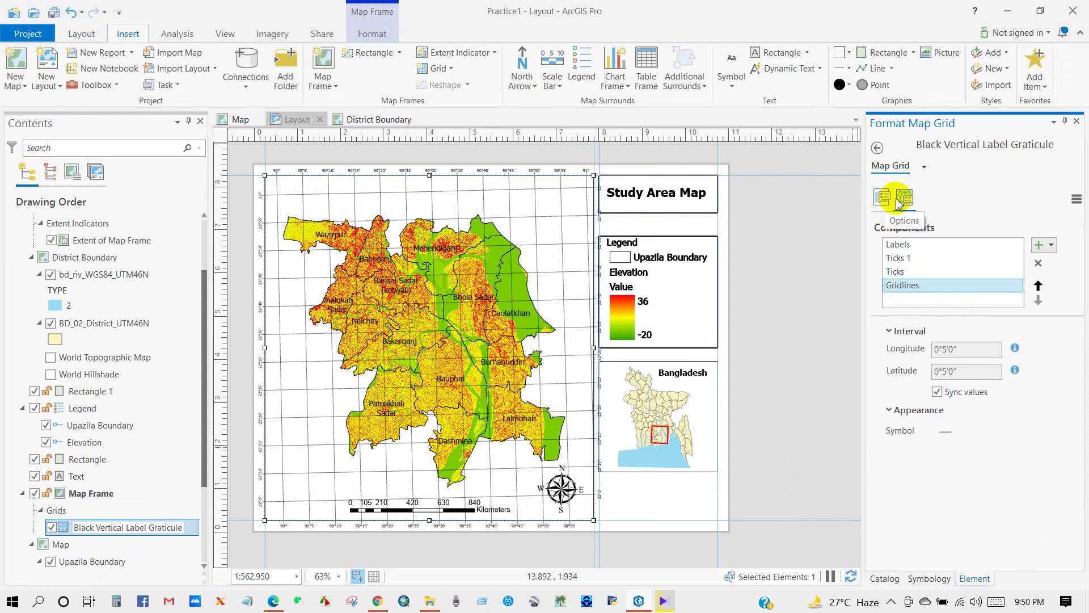
left_click(903, 289)
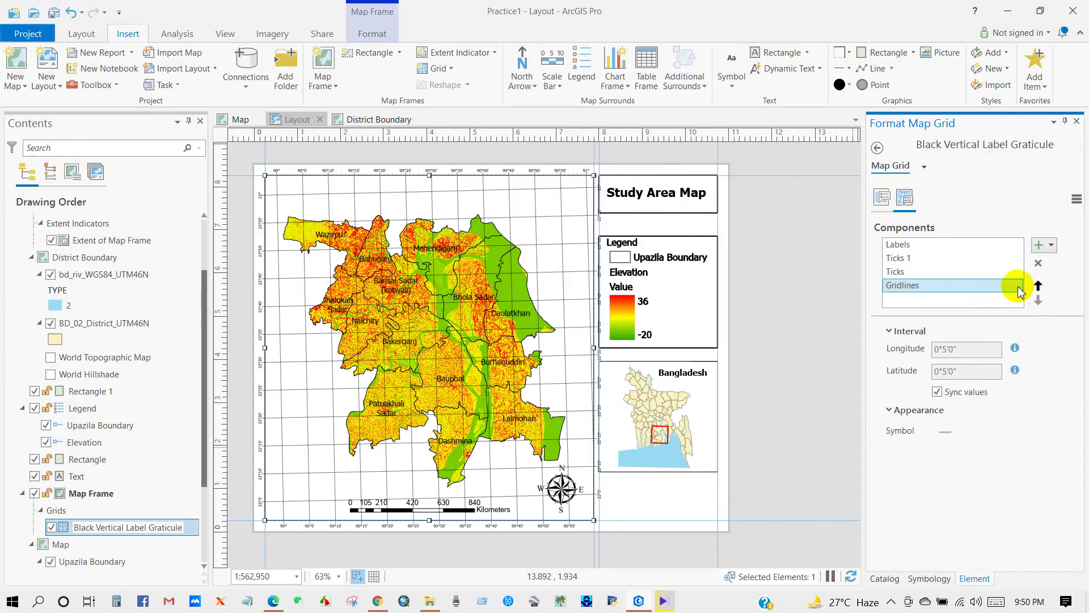
left_click(1038, 263)
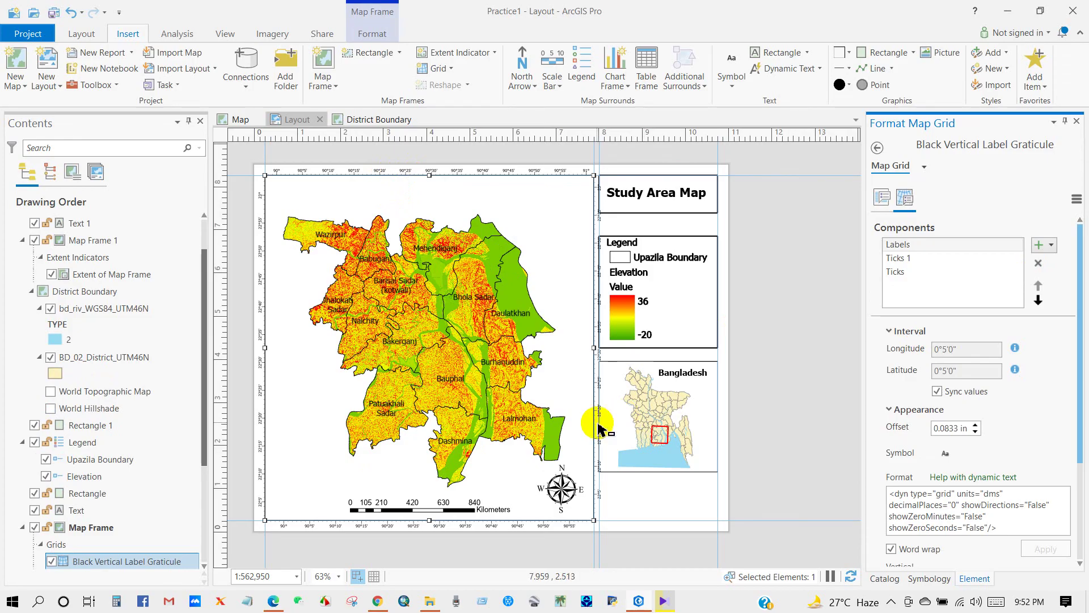
Inspect the graticule's ticks along the frame's right edge and remove the Ticks 1 component
scroll(598, 427, "up", 10)
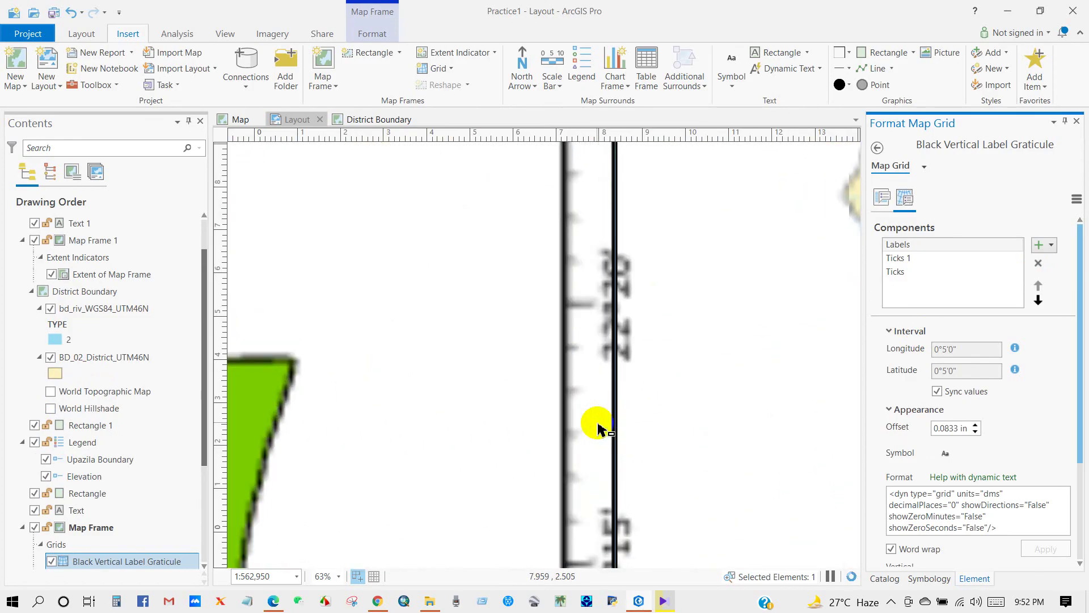
scroll(594, 384, "down", 4)
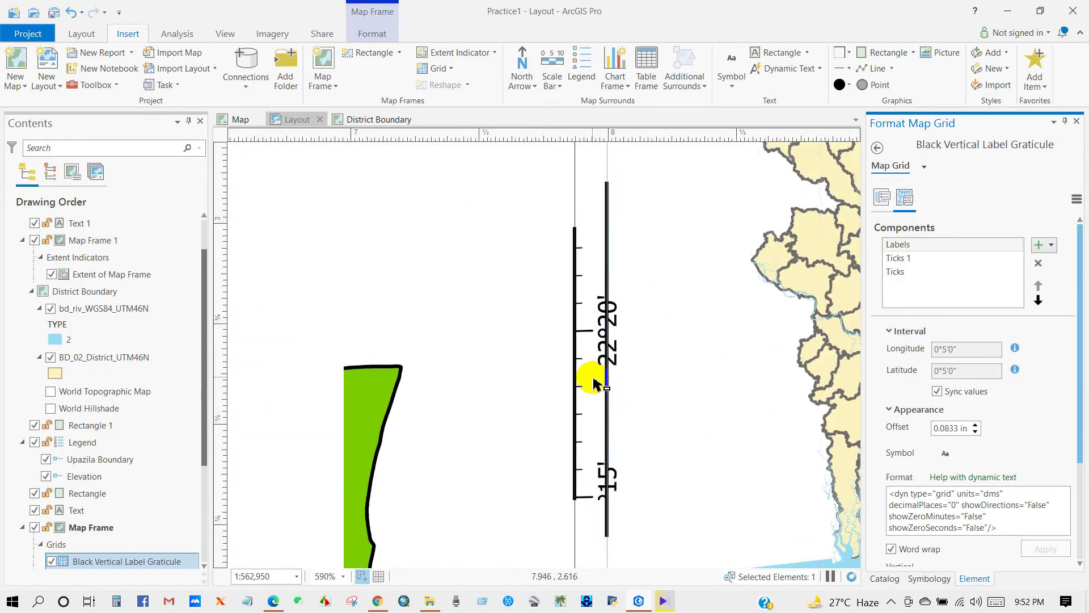
scroll(614, 474, "down", 2)
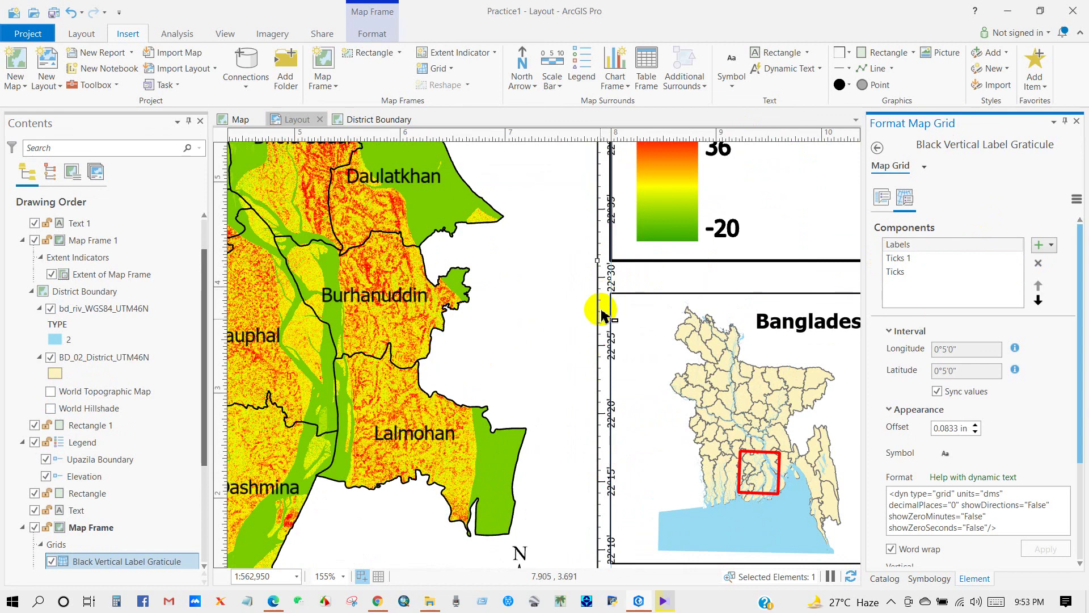
left_click(896, 259)
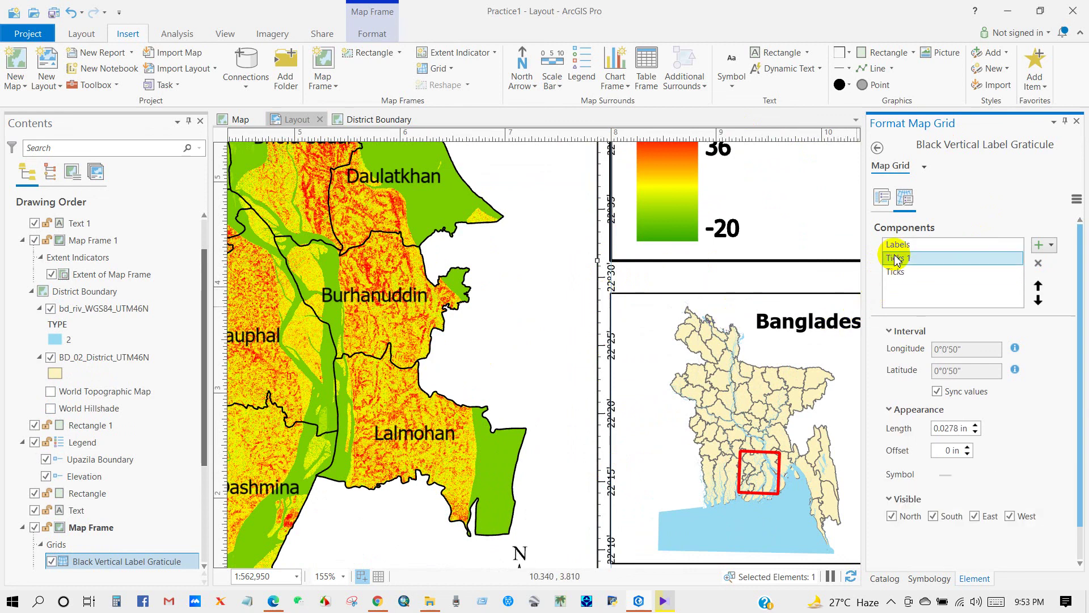
left_click(1038, 263)
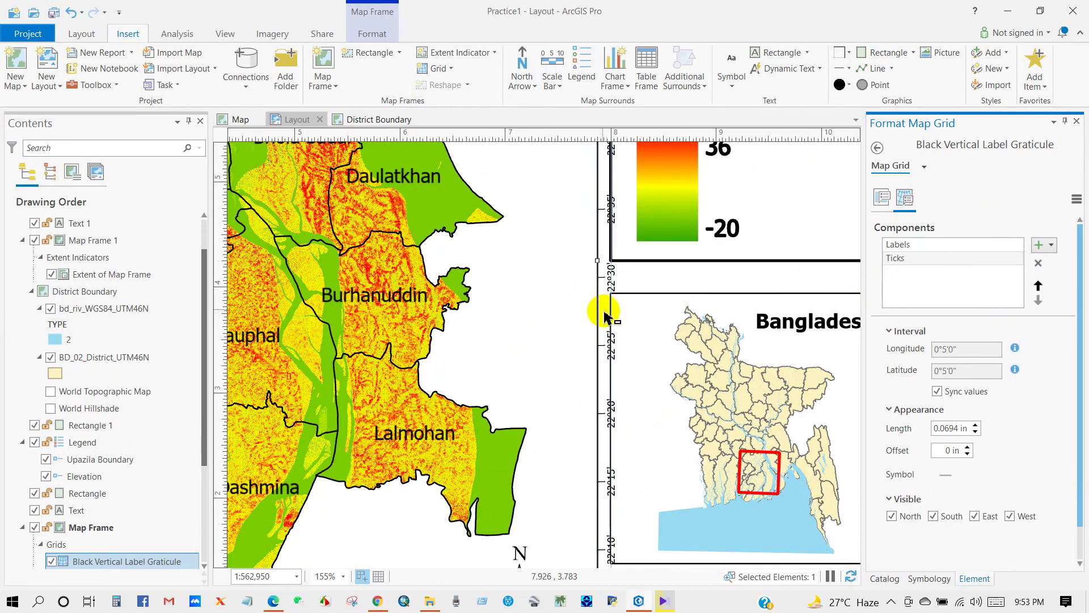
Examine the graticule labels around the main map frame, especially between its right edge and the Bangladesh inset
scroll(605, 312, "down", 6)
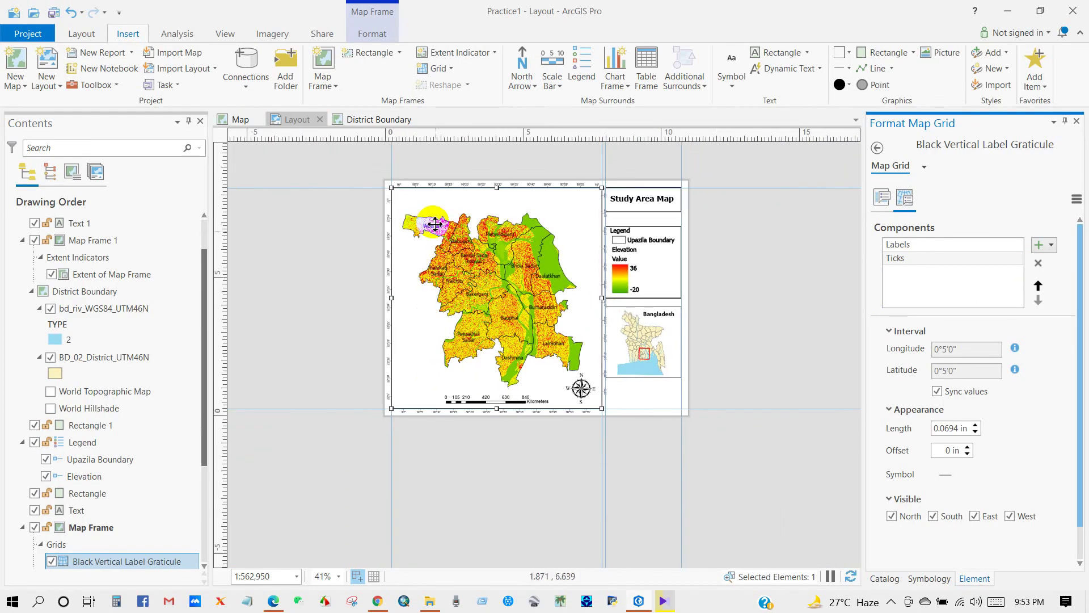
scroll(434, 226, "up", 4)
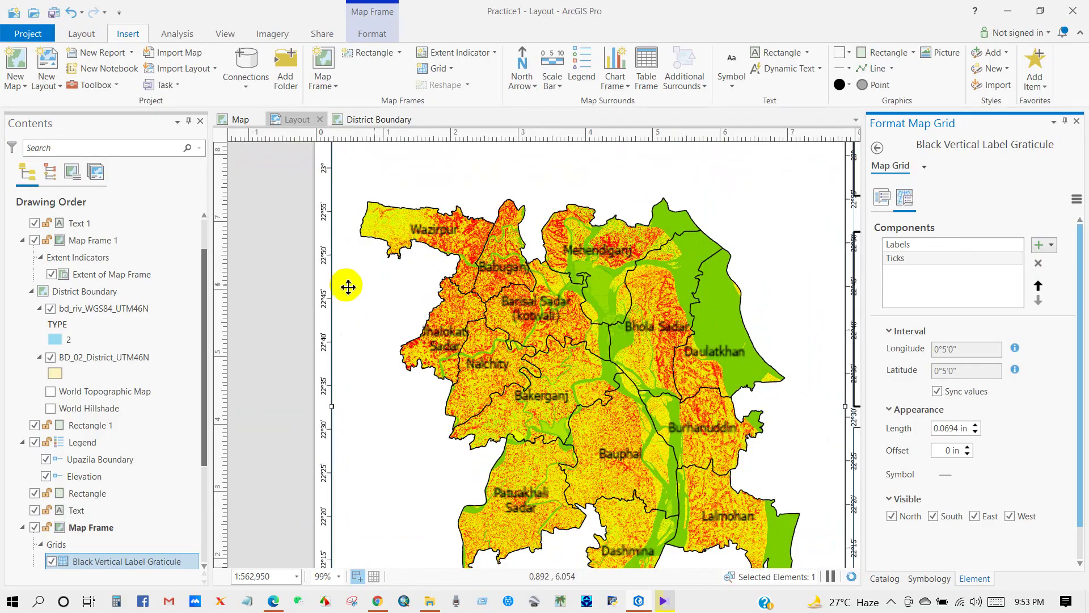
scroll(382, 272, "down", 4)
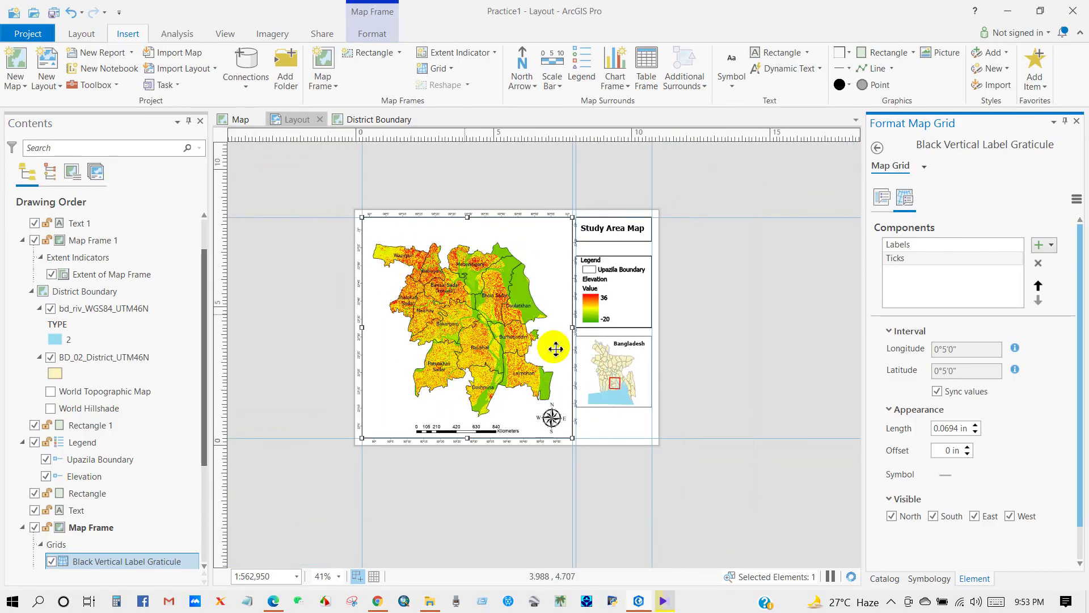
scroll(573, 372, "up", 6)
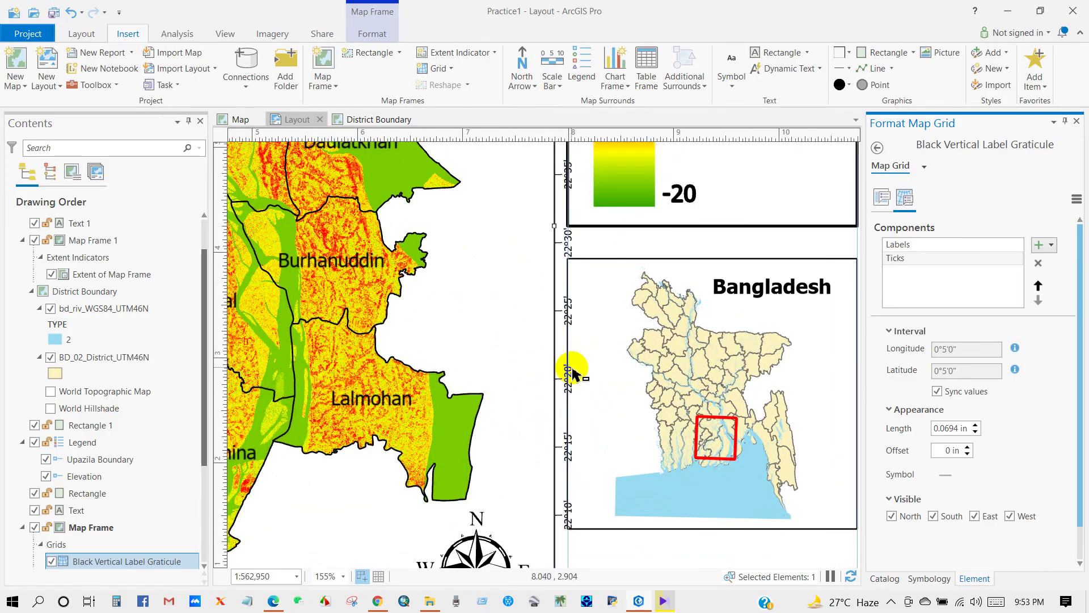
scroll(572, 368, "up", 2)
scroll(563, 274, "down", 6)
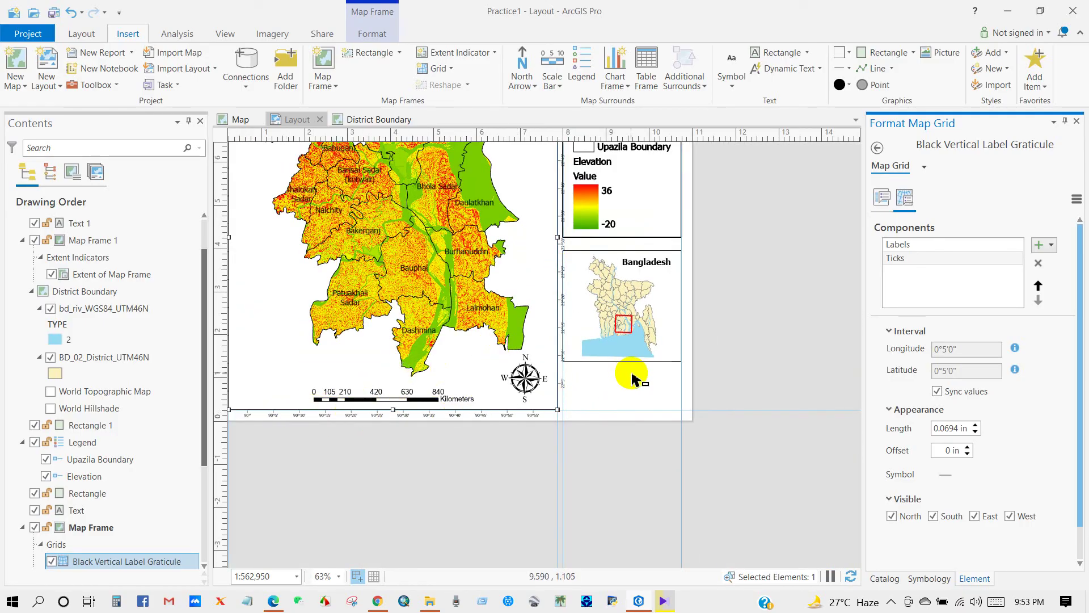
Hide the east-side labels of the main map frame's graticule through its Labels component
left_click(900, 247)
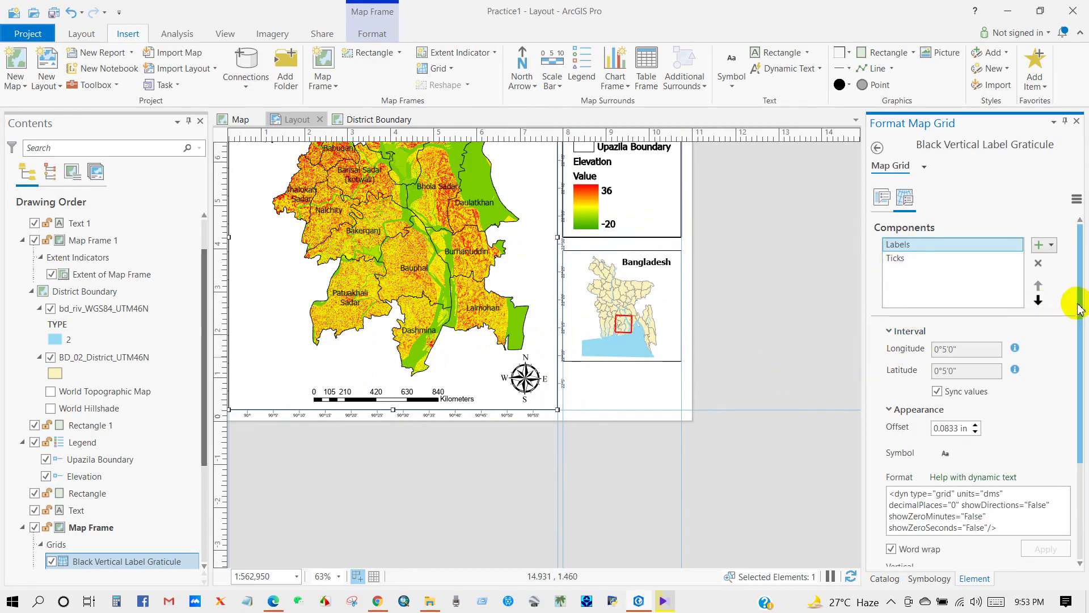
left_click_drag(1078, 299, 1077, 396)
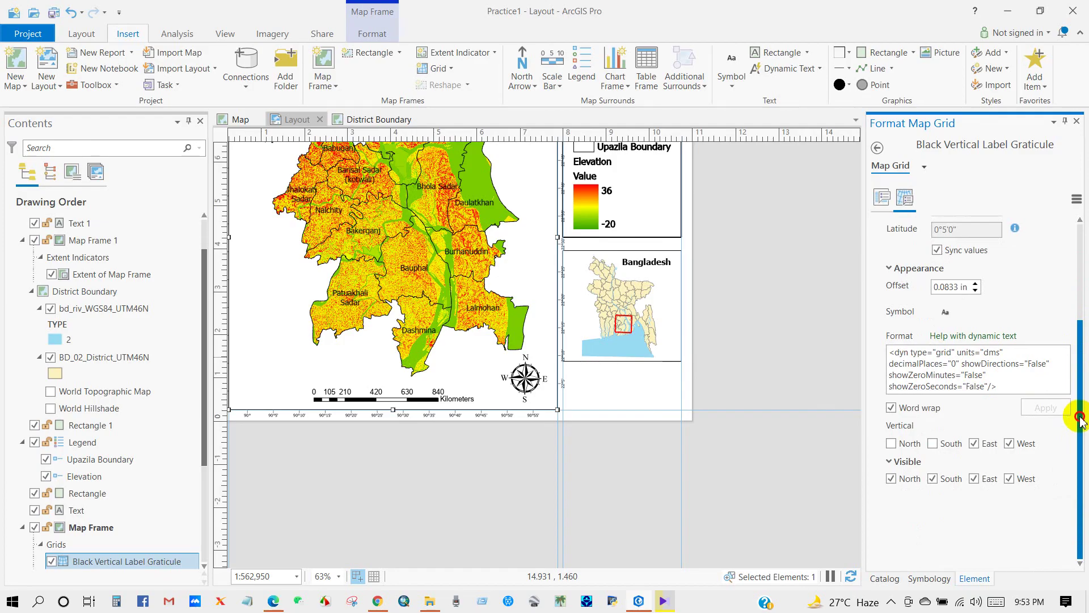
left_click(974, 479)
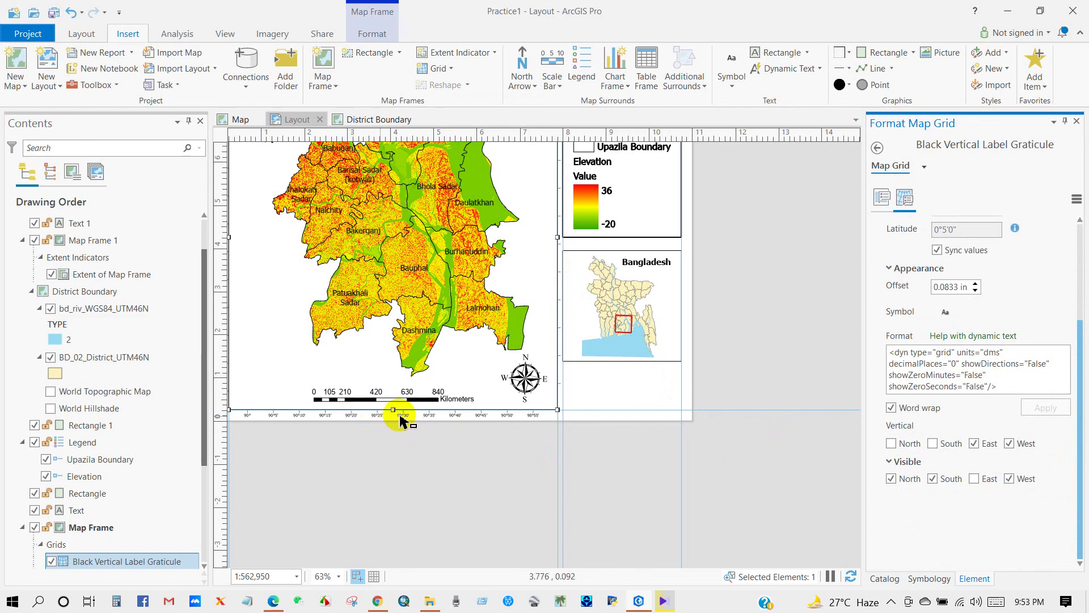
scroll(379, 423, "down", 3)
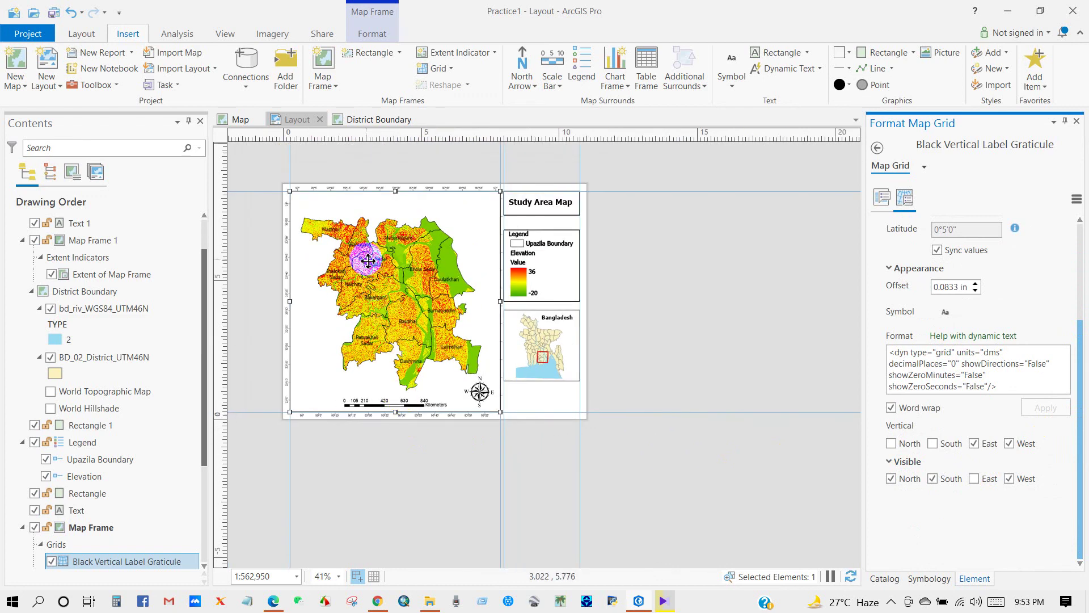
scroll(378, 287, "up", 3)
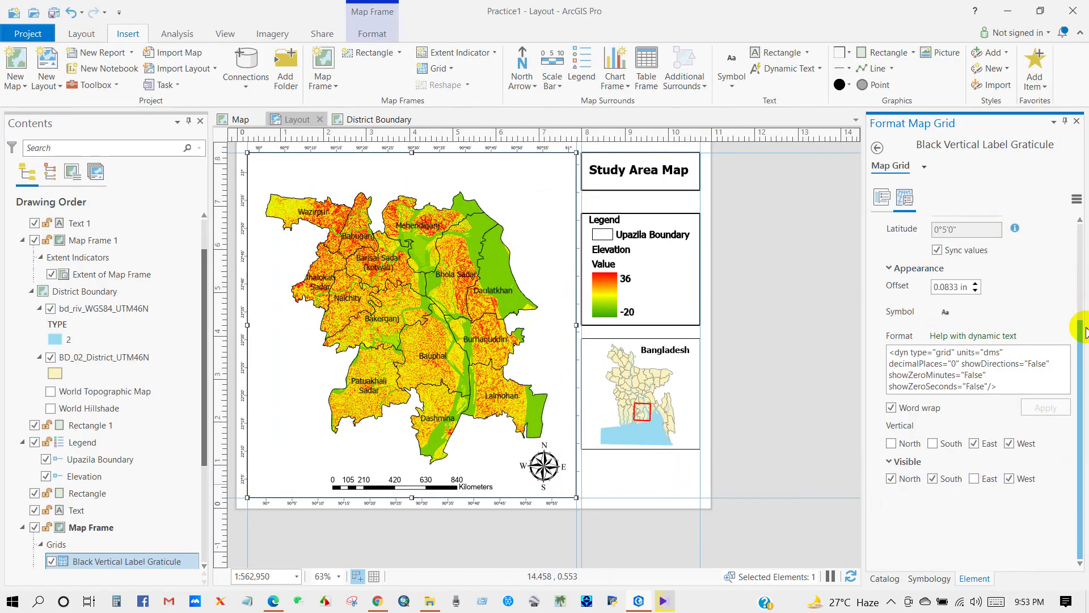
Hide the east-side ticks of the main map frame's graticule and fit the whole layout page in view
left_click_drag(1080, 329, 1063, 219)
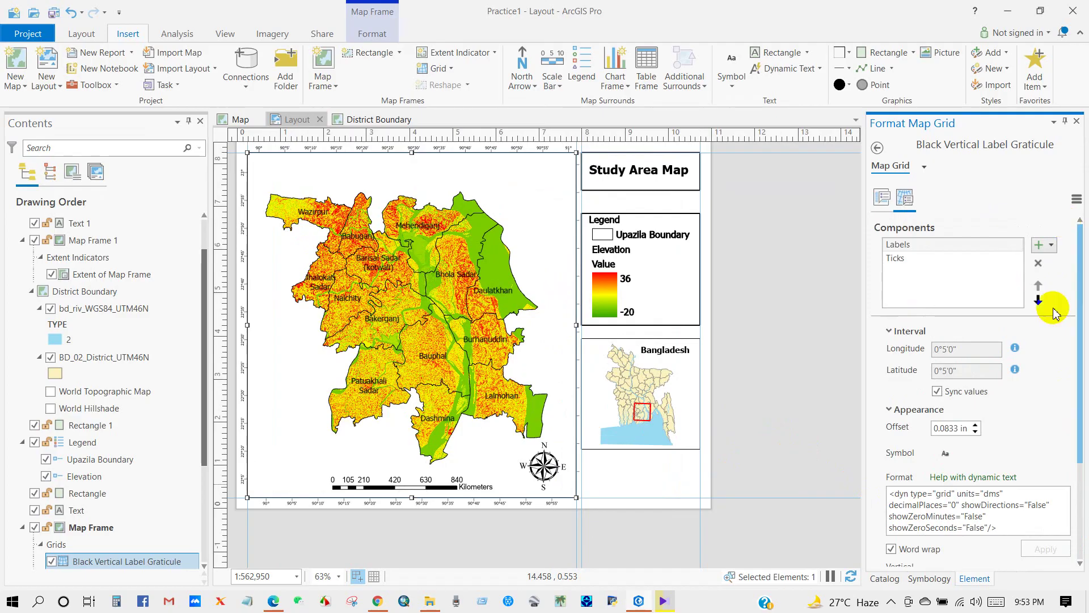
left_click(896, 258)
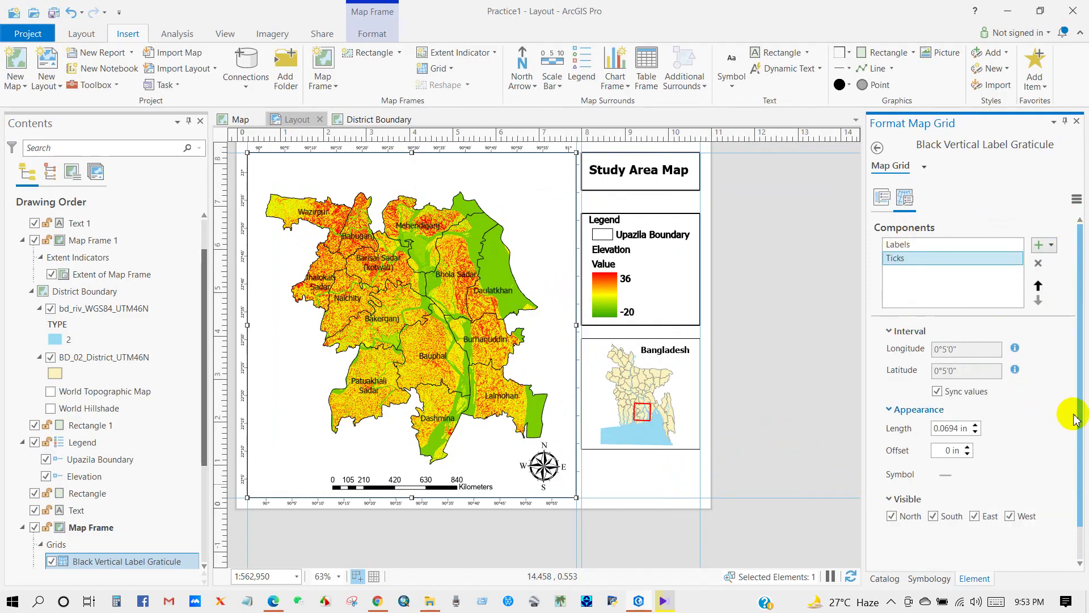
left_click_drag(1080, 413, 1072, 477)
left_click(975, 479)
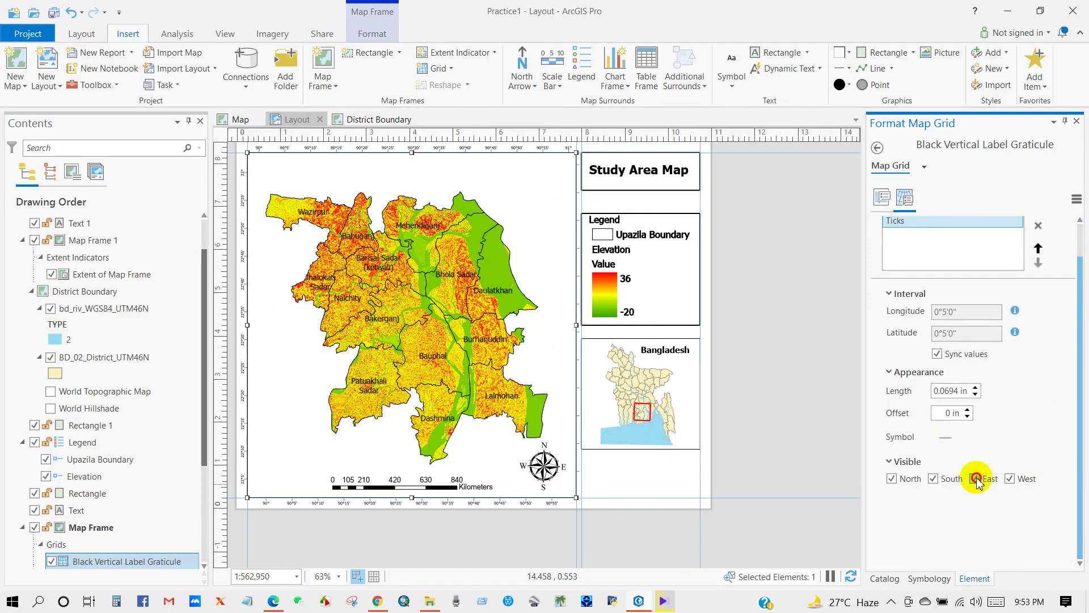
left_click(609, 367)
scroll(402, 258, "down", 2)
right_click(460, 213)
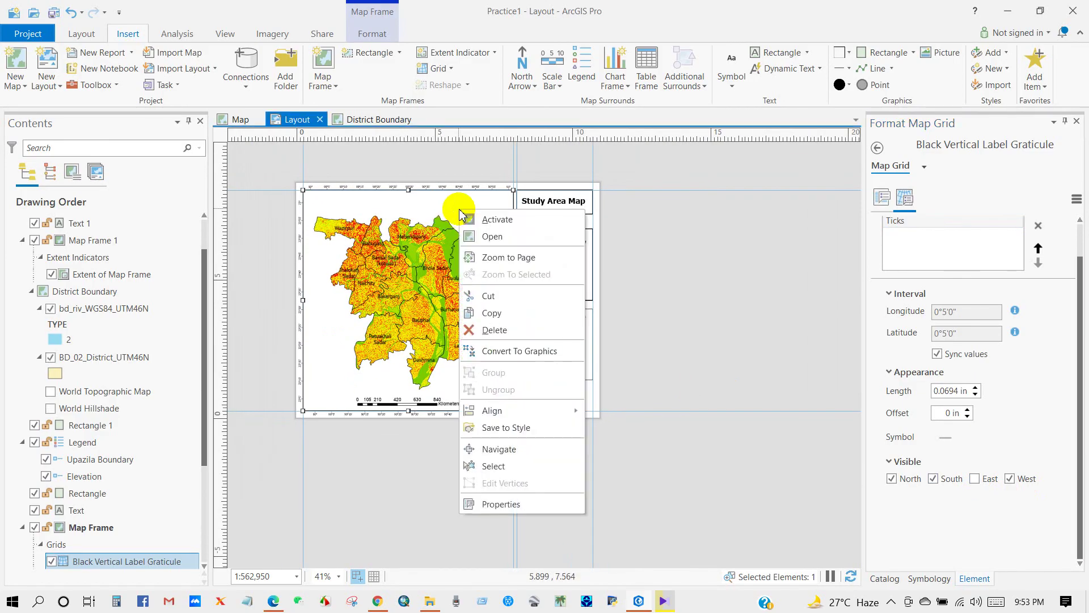
left_click(484, 257)
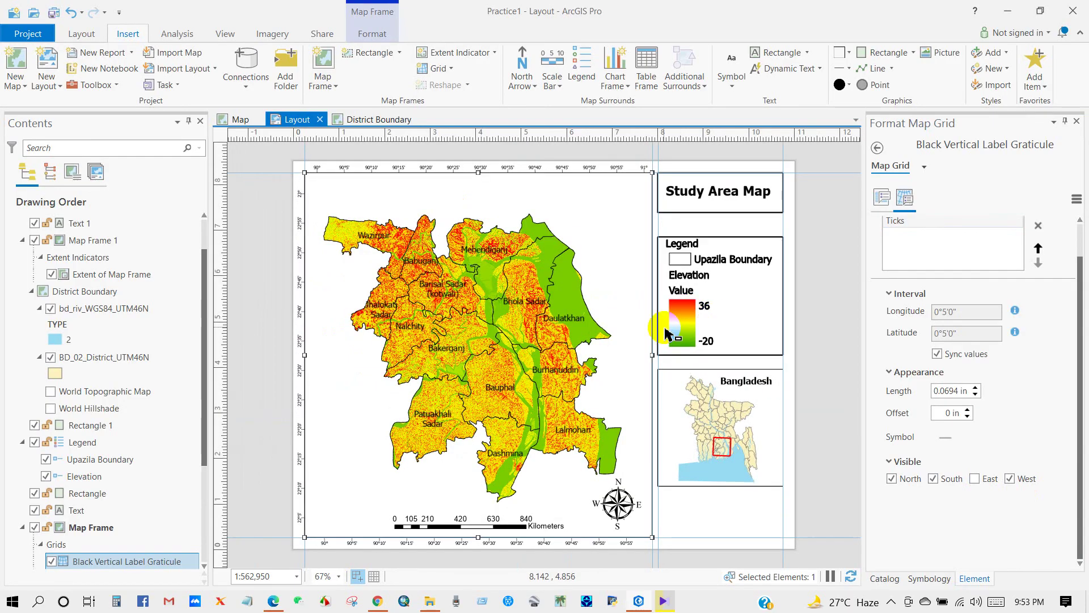
Disable automatic interval adjustment for the Black Vertical Label Graticule and return to its components
left_click(117, 562)
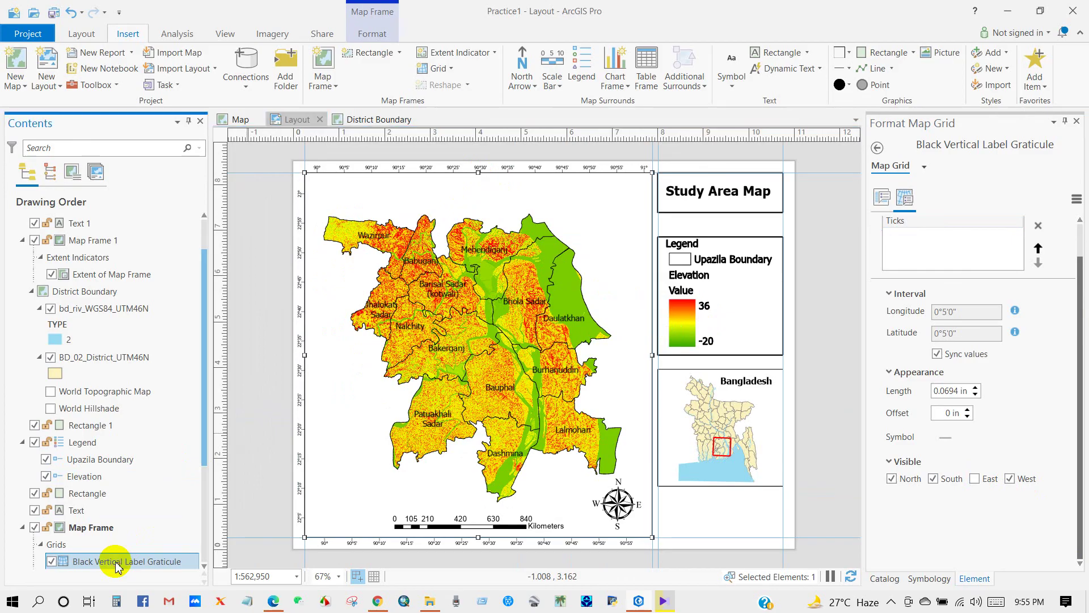
left_click(883, 199)
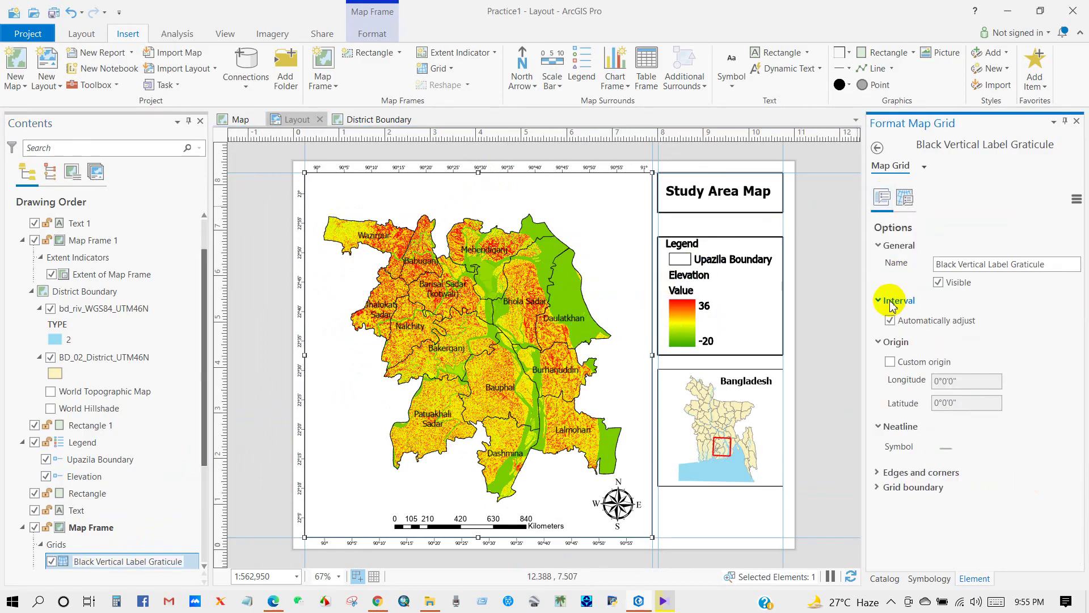
left_click(891, 321)
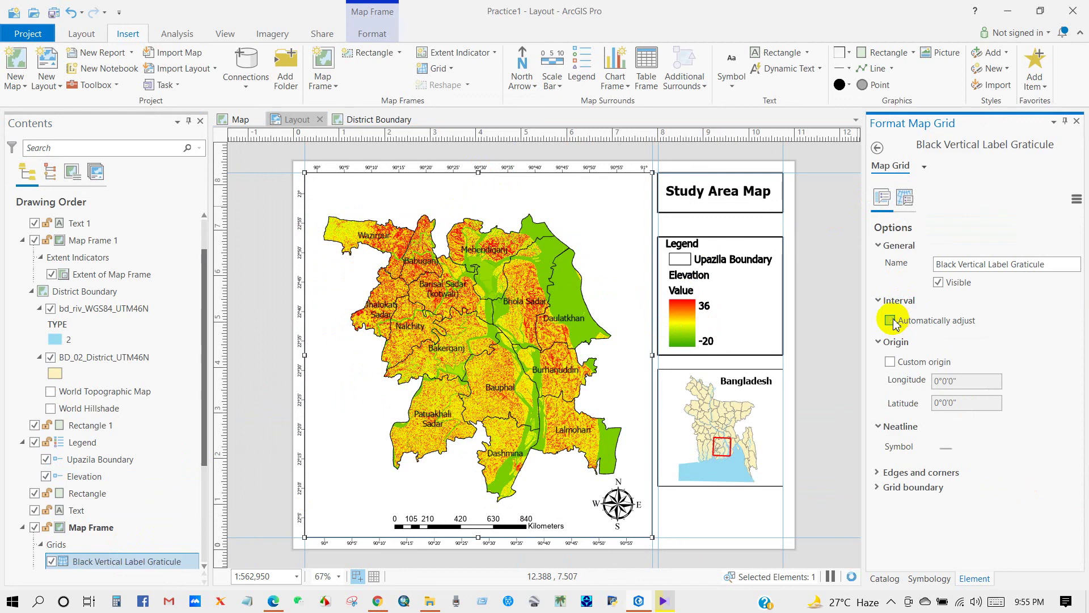
left_click(905, 200)
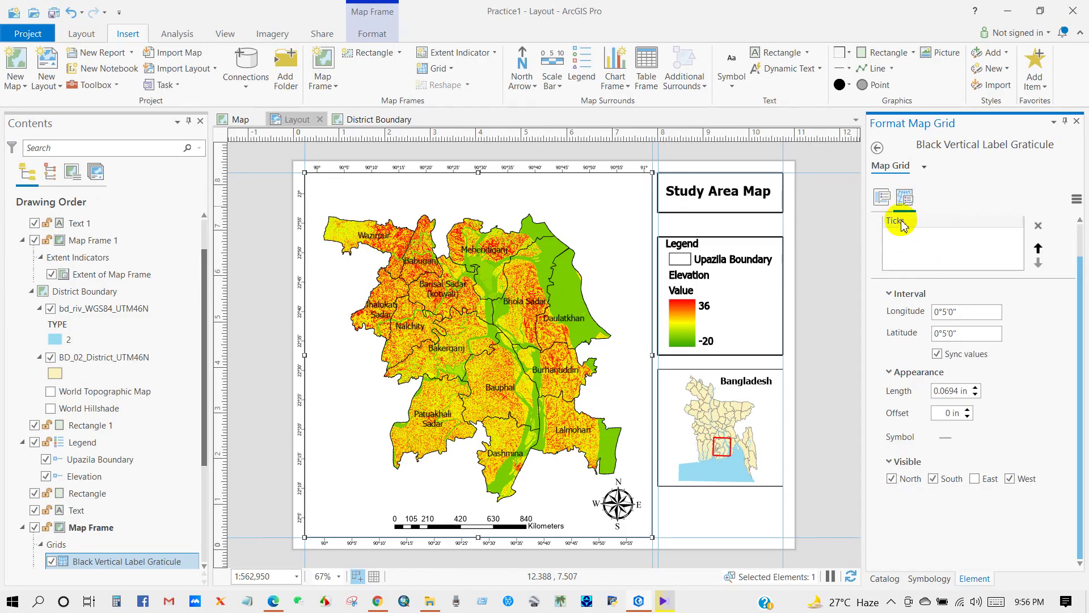
Set the text size of the graticule's Labels component to 10 pt and apply it
left_click(902, 224)
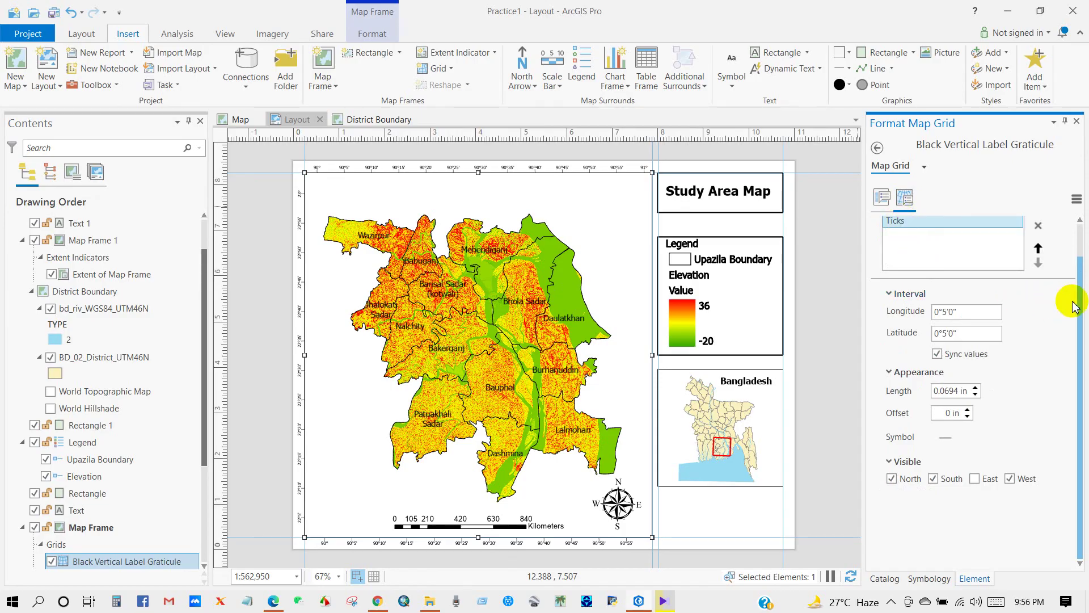
left_click_drag(1081, 303, 1073, 241)
left_click(906, 246)
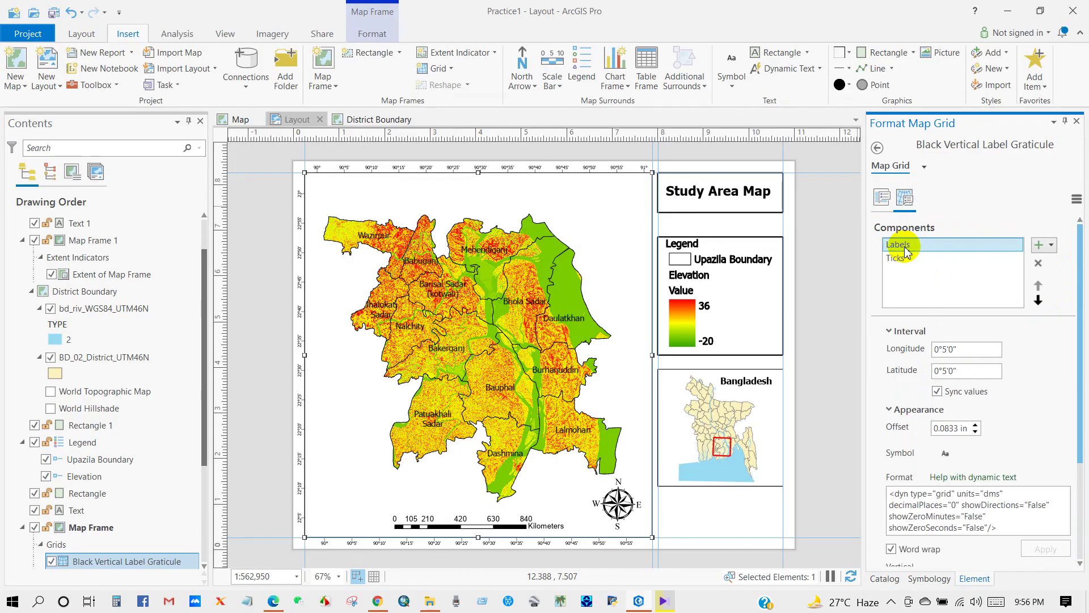
left_click(945, 453)
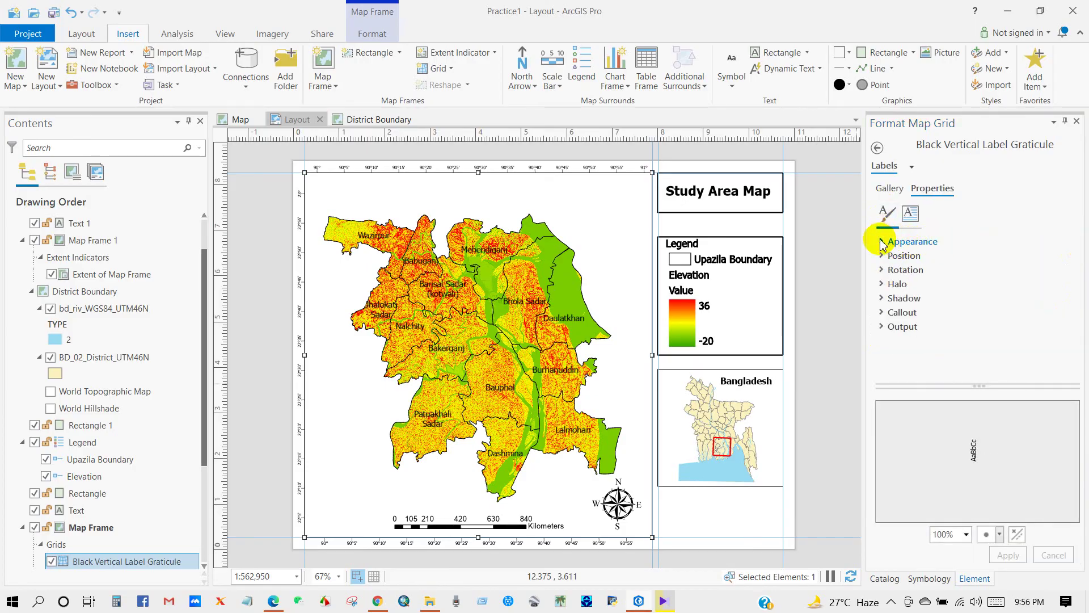
left_click(883, 243)
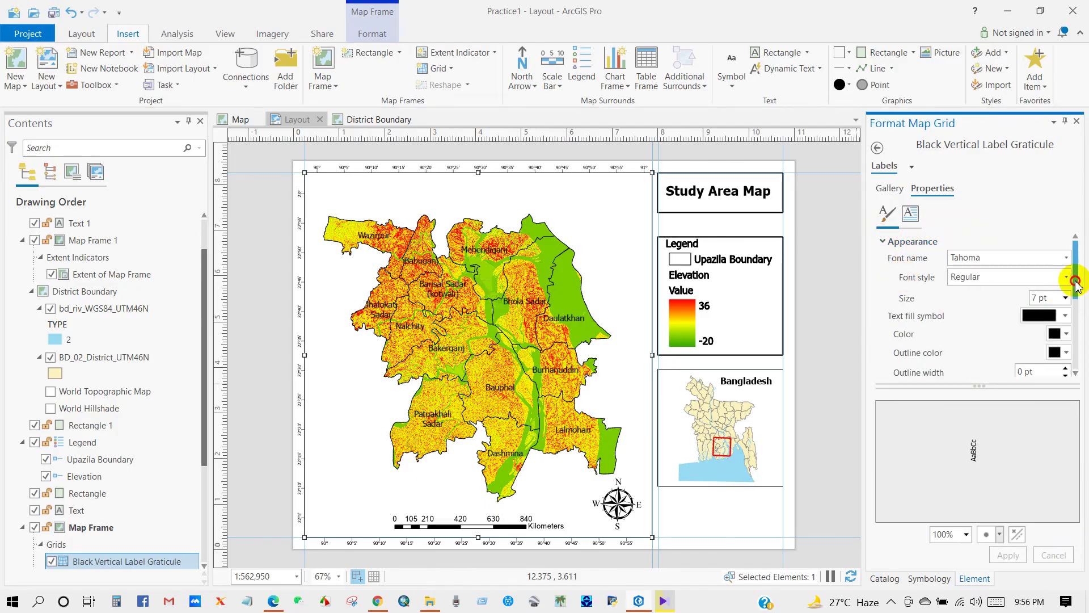
scroll(1076, 282, "down", 2)
scroll(1076, 282, "up", 1)
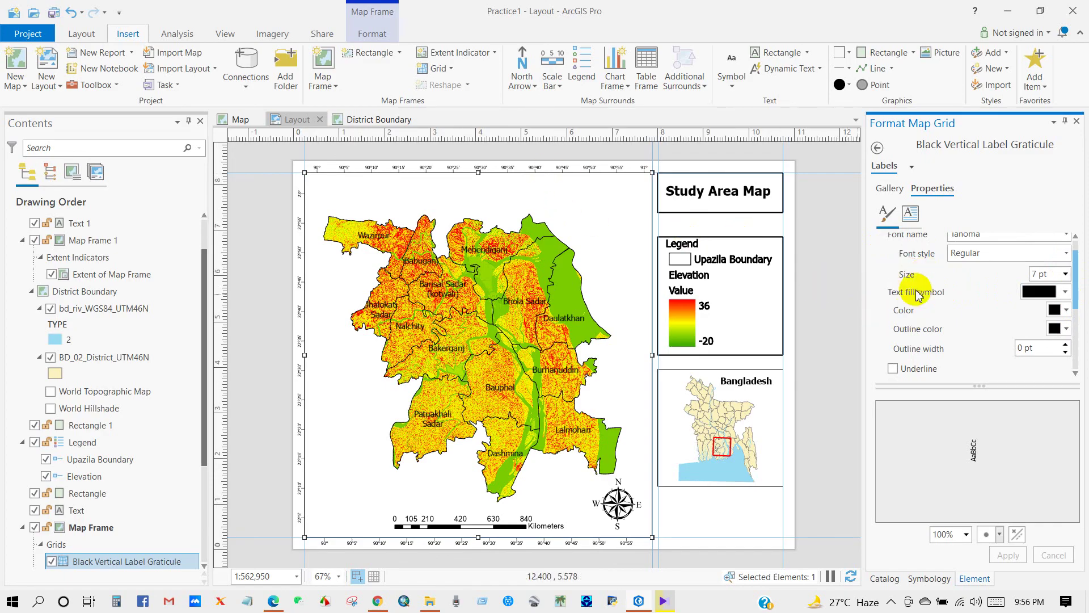
left_click(1068, 275)
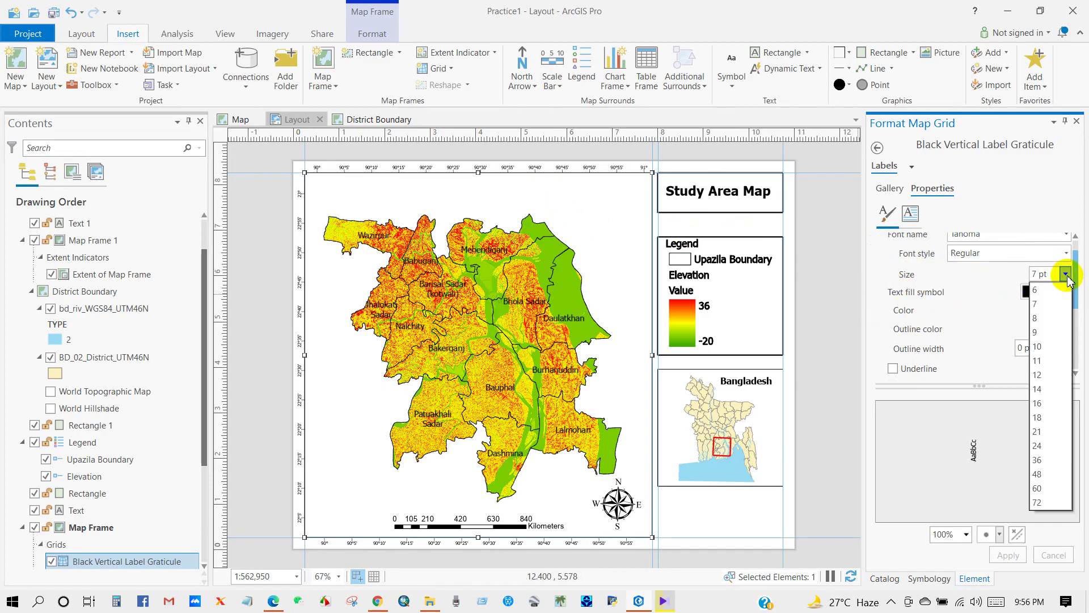
left_click(1034, 343)
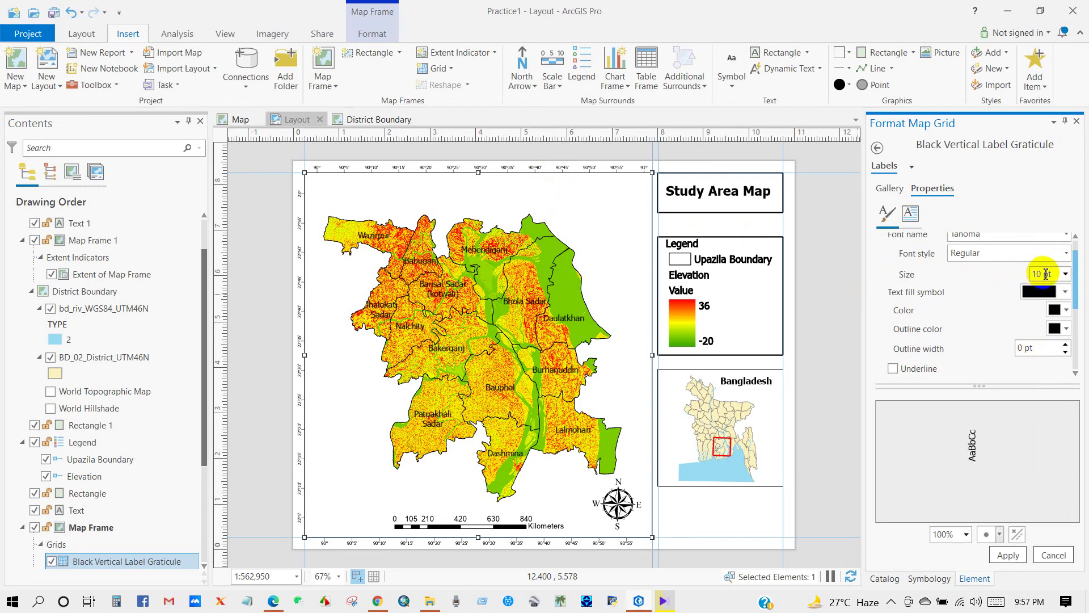
left_click(1007, 557)
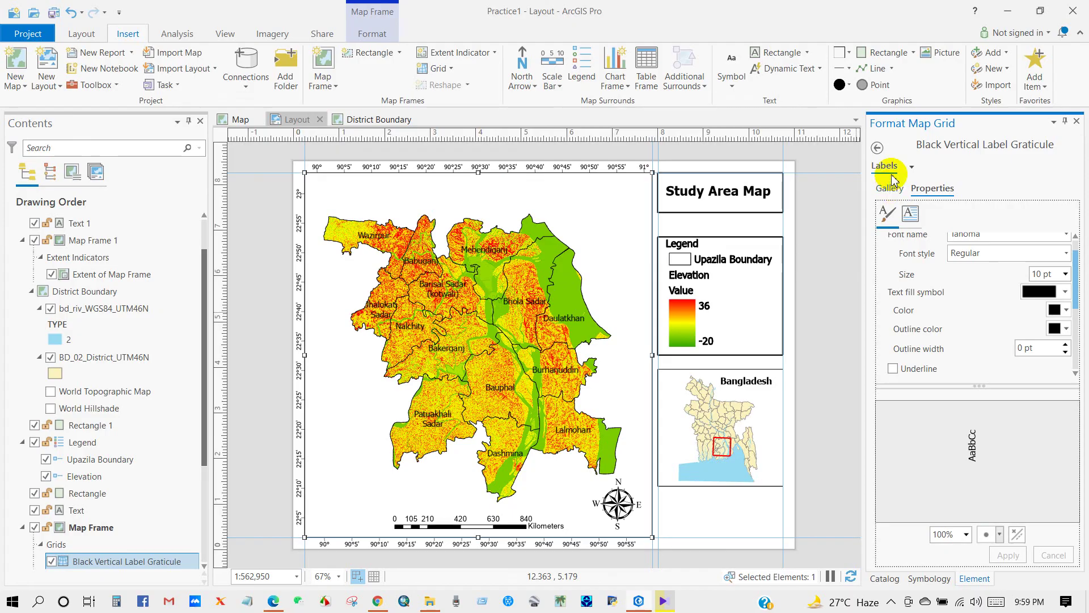
Set the graticule Labels interval to 0°20'1" longitude and 0°15'1" latitude, with Sync values turned off
left_click(877, 148)
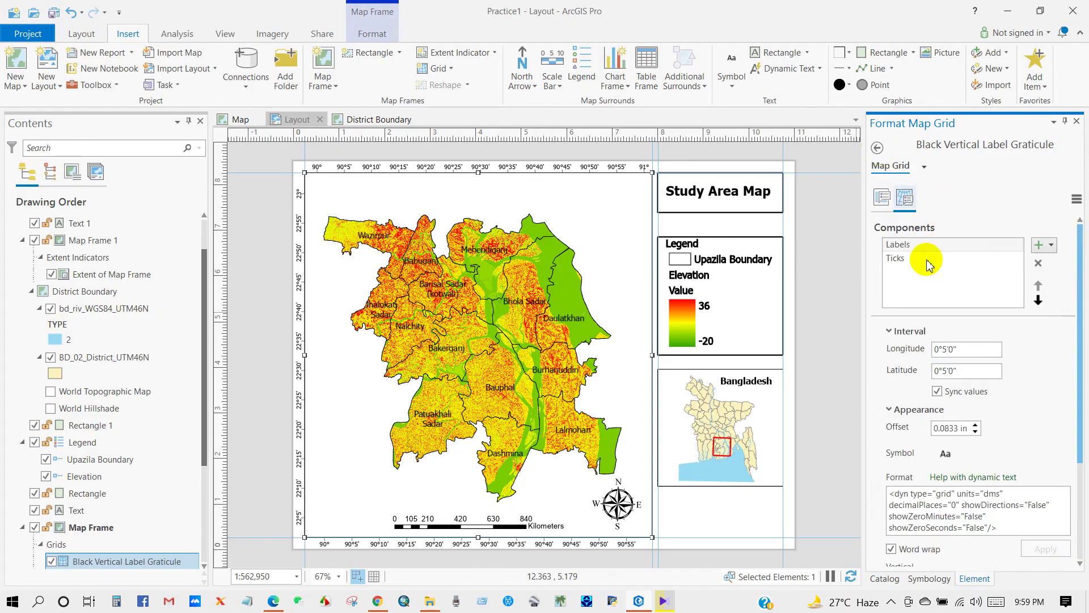
left_click(898, 244)
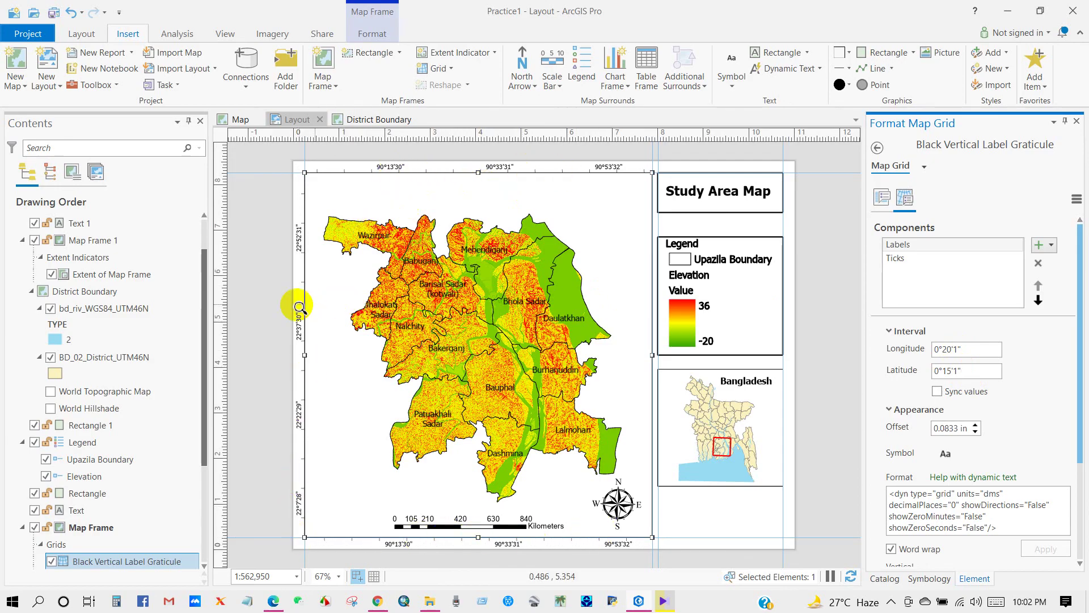
left_click(269, 306)
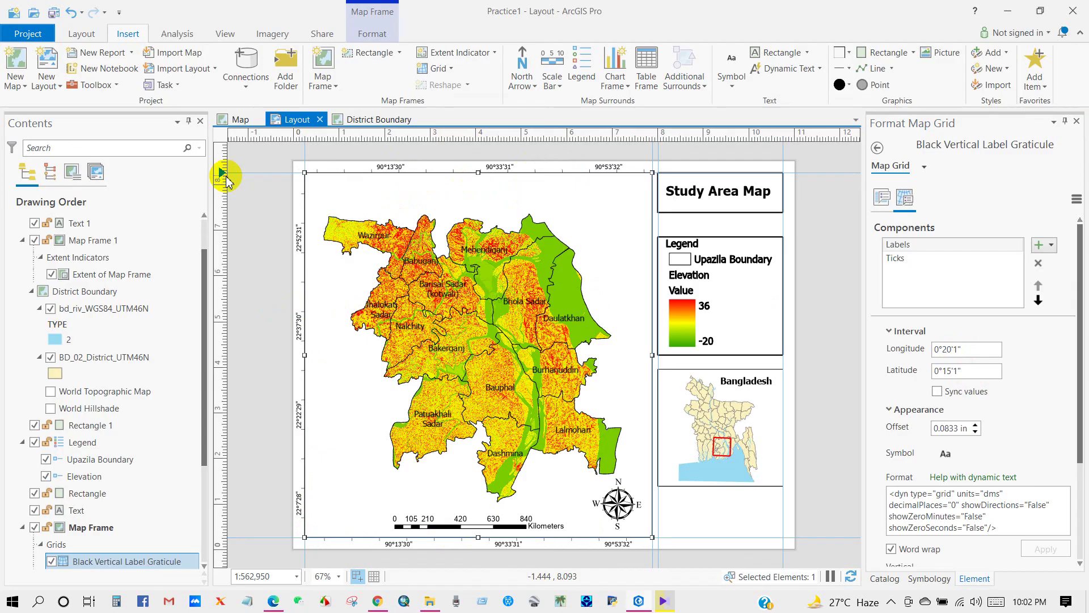
Replace the guide along the main map frame's top edge with one at about 8.12 in, and lower that edge to it
right_click(225, 179)
left_click(247, 183)
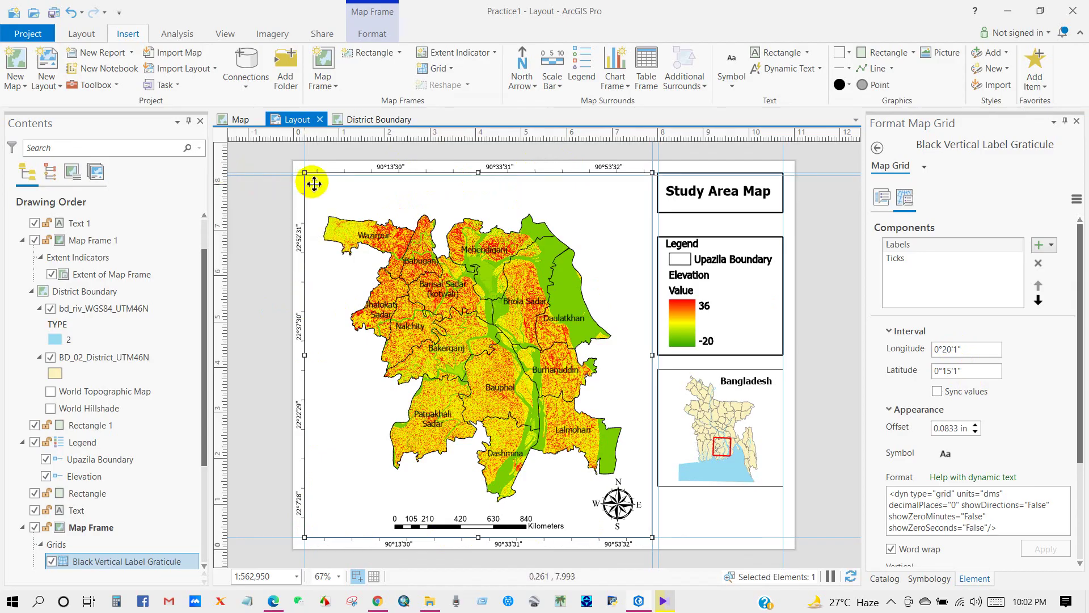
left_click_drag(236, 175, 310, 177)
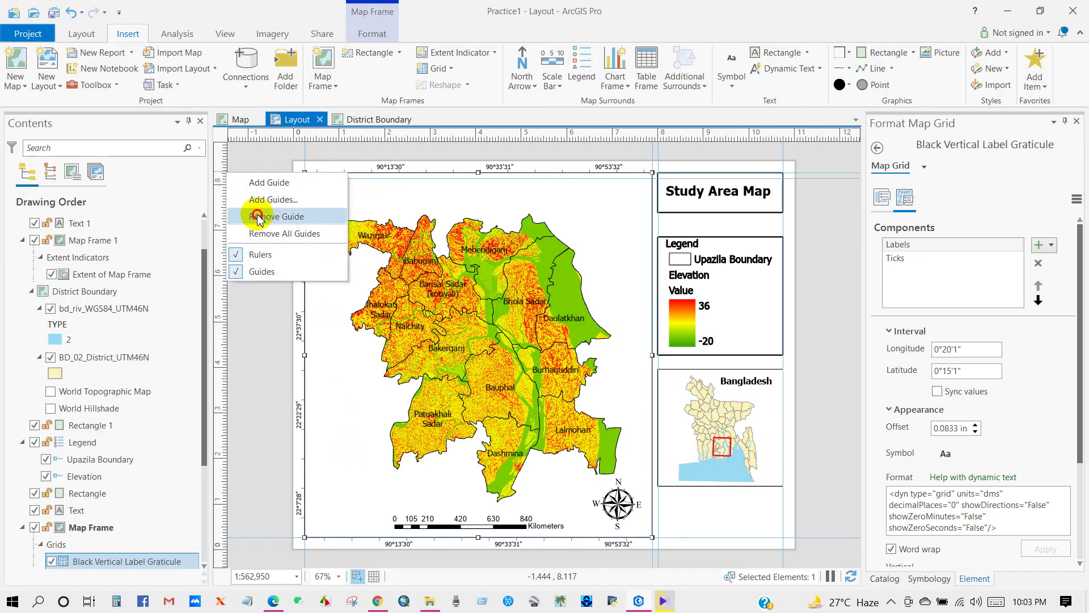
left_click(258, 216)
left_click_drag(305, 173, 306, 179)
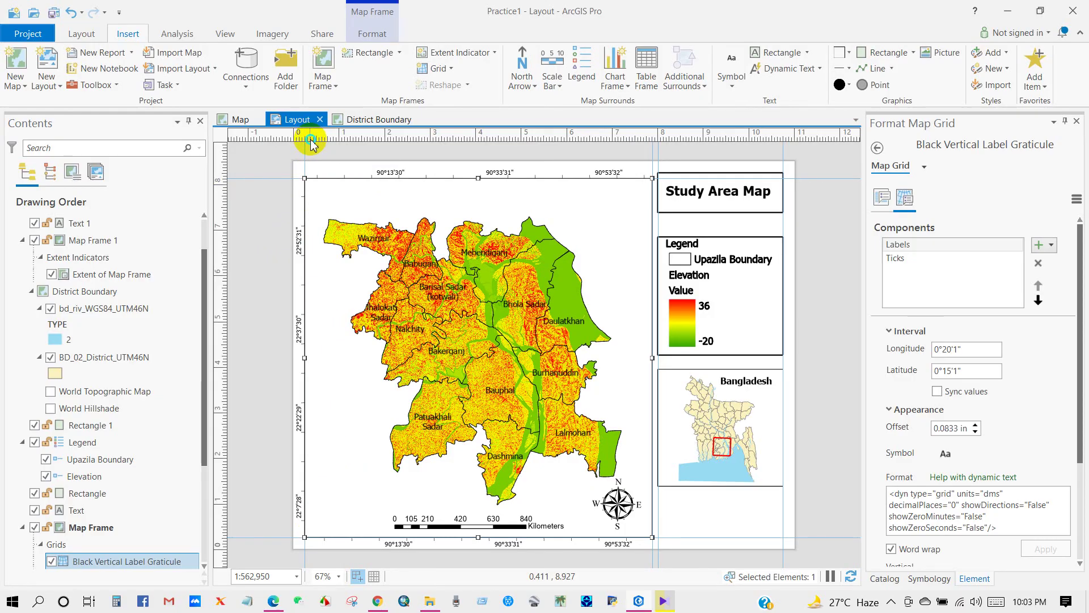
Replace the guide along the main map frame's left edge with one at about 0.41 in, and move that edge inward to it
right_click(311, 140)
left_click(341, 150)
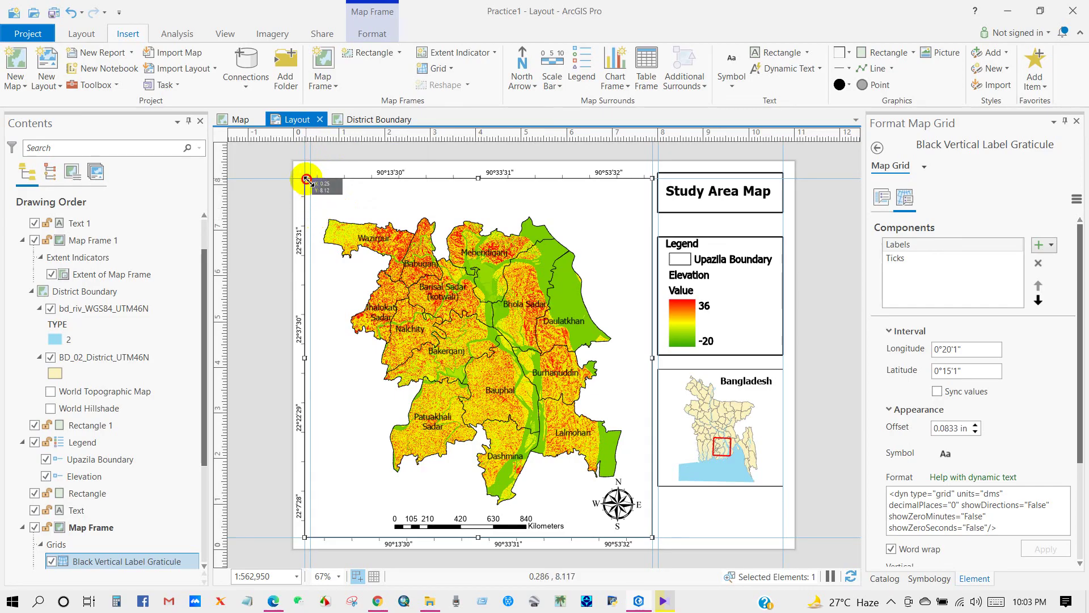
left_click_drag(306, 179, 310, 178)
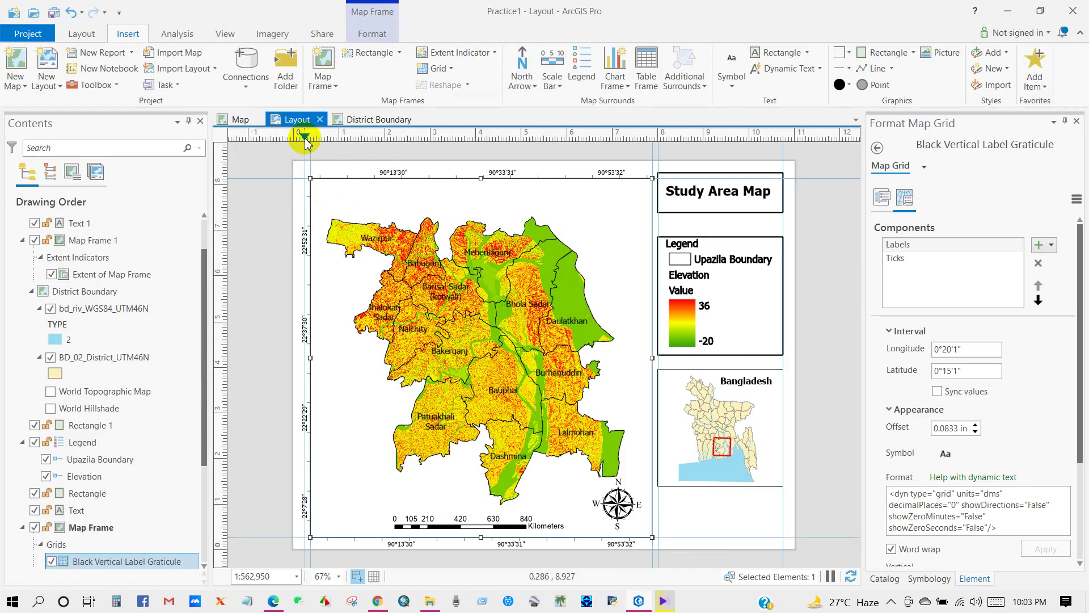
right_click(304, 139)
left_click(325, 181)
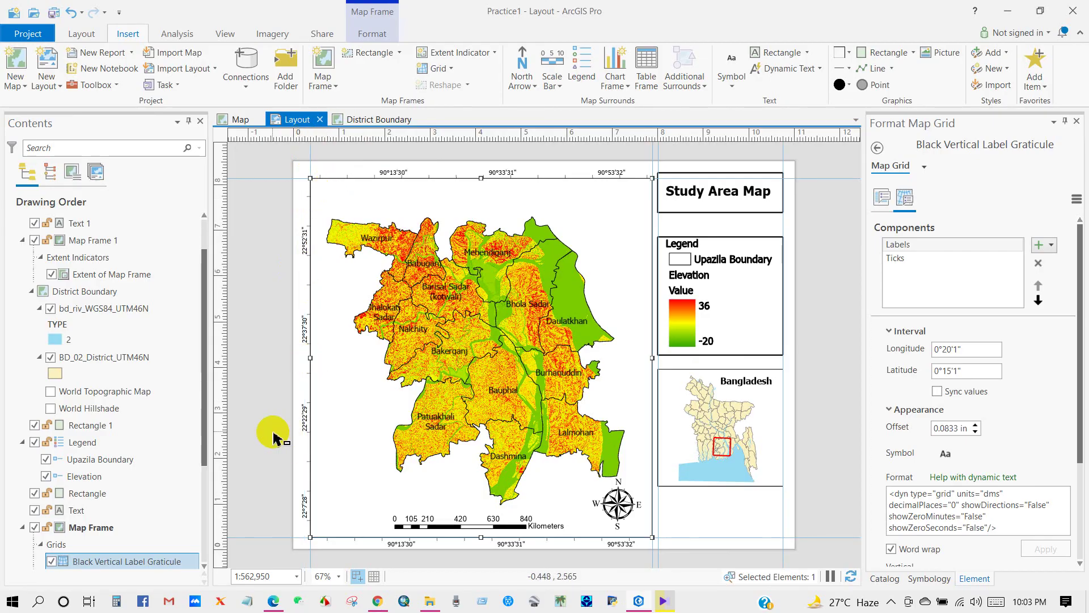
Replace the guide along the main map frame's bottom edge with one at about 0.36 in, and raise that edge to it
right_click(224, 535)
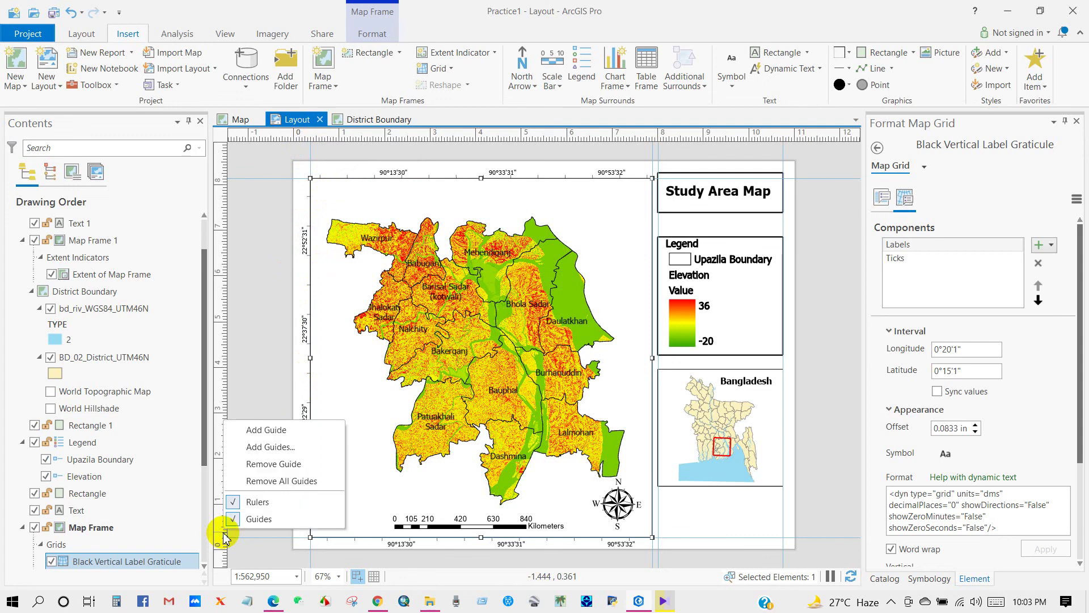
left_click(258, 430)
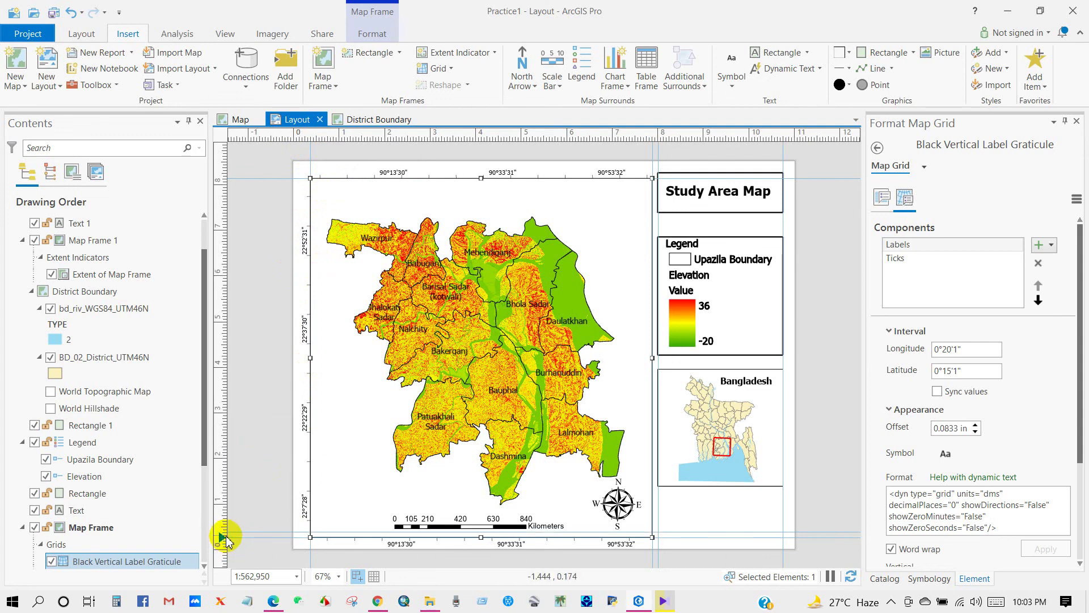
right_click(226, 539)
left_click(260, 464)
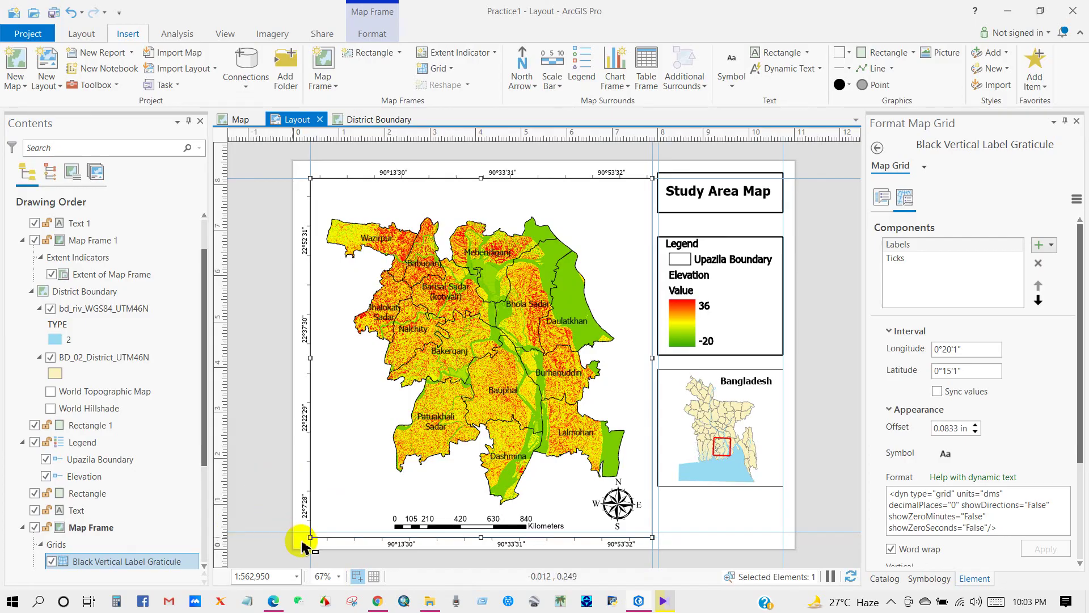
left_click_drag(311, 538, 311, 531)
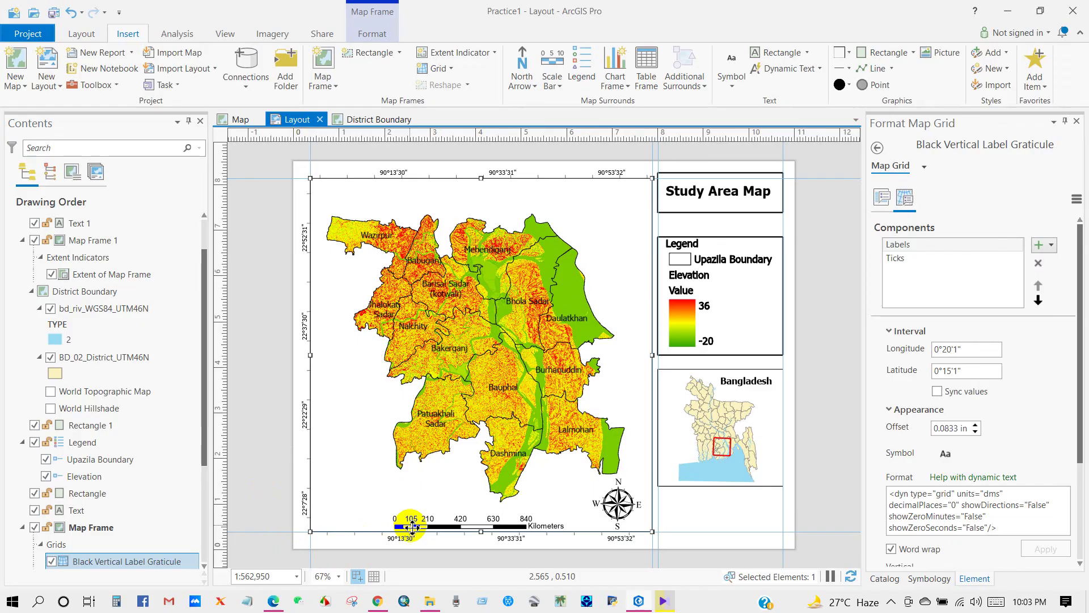
Move the scale bar to the main map frame's lower-left corner and lower the title's border rectangle slightly
left_click_drag(410, 522, 420, 514)
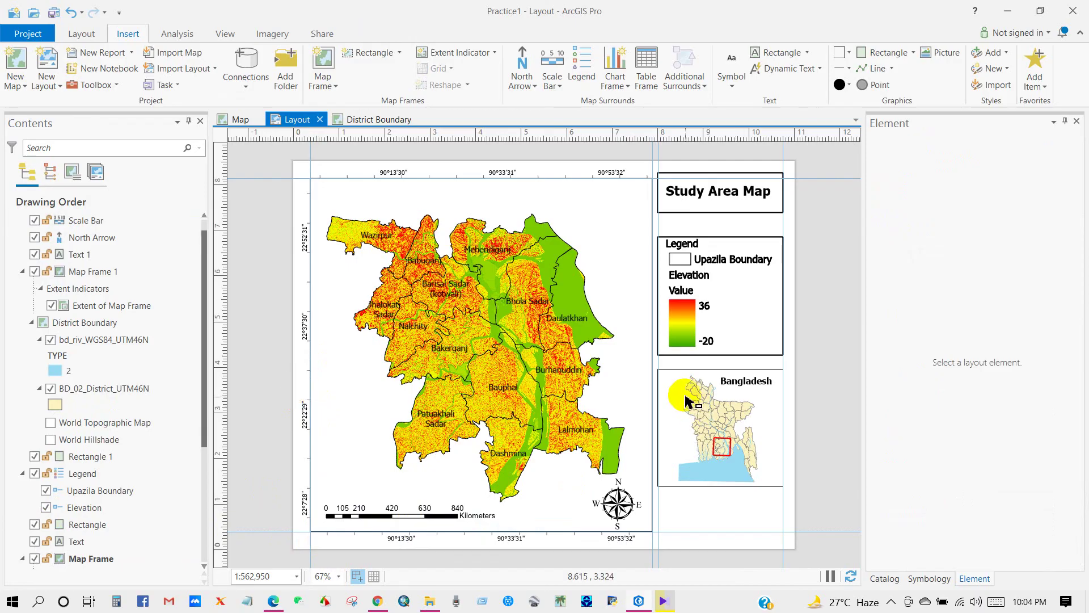
left_click(716, 205)
left_click_drag(713, 202, 712, 211)
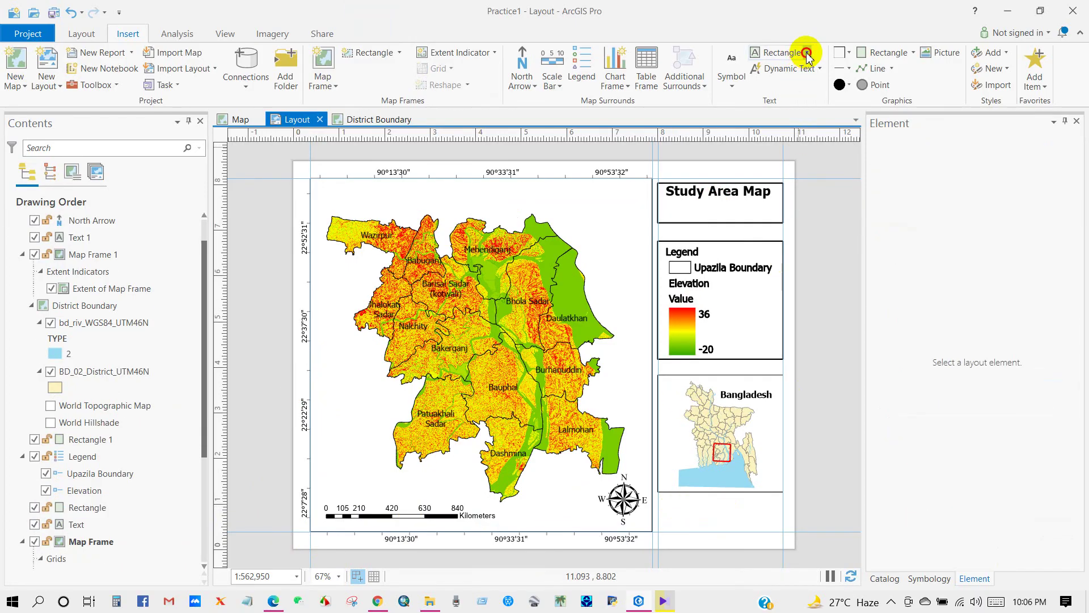
Insert a rectangular text box below the Bangladesh inset, spanning the inset's width, with the text "Source:"
left_click(807, 53)
left_click(794, 80)
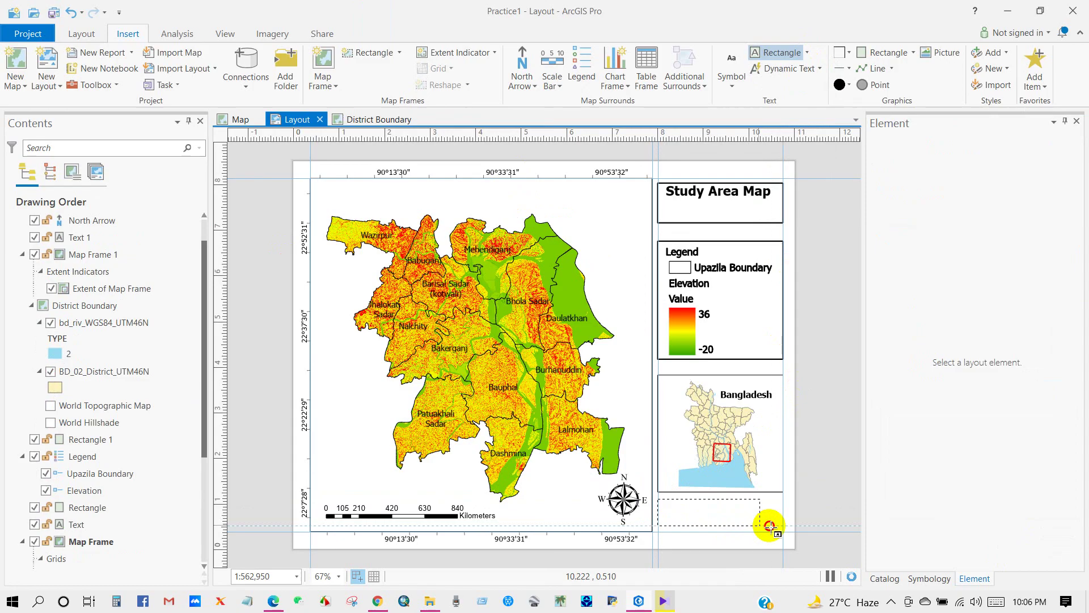
left_click_drag(785, 528, 783, 526)
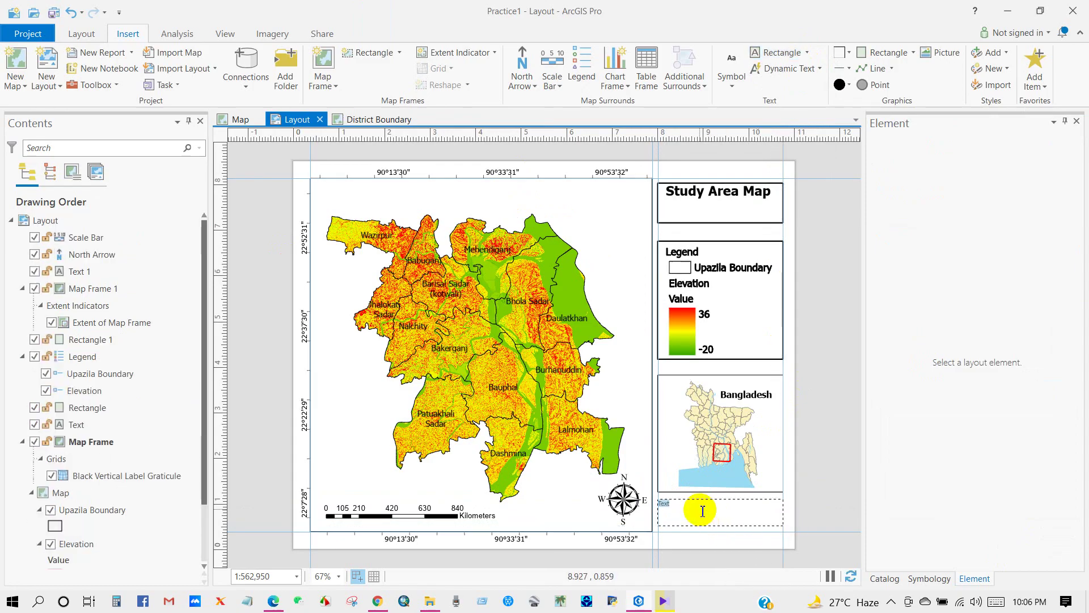
type("Source:")
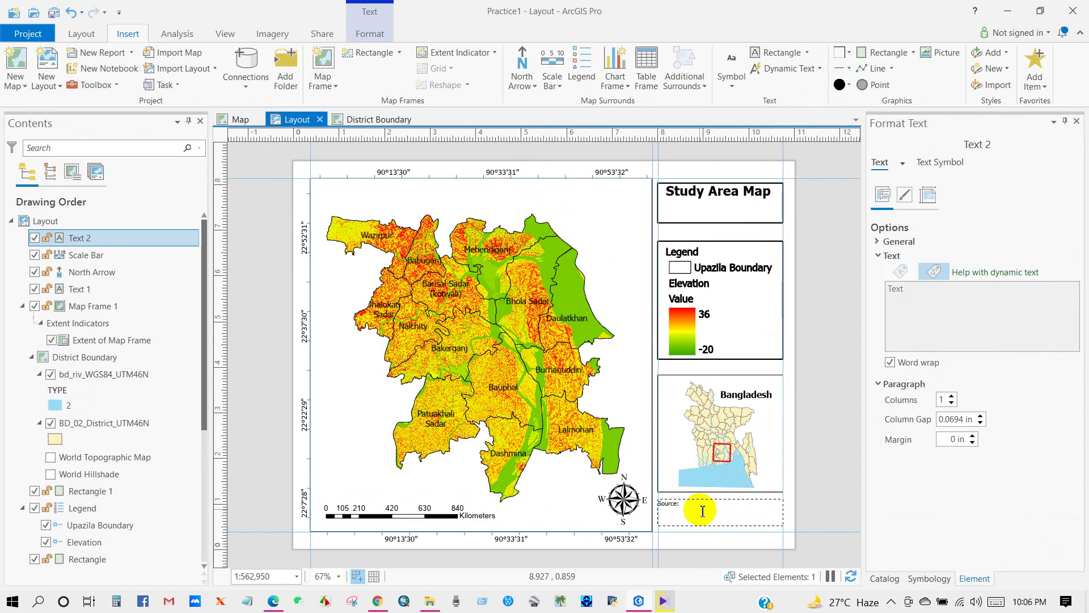
Format the source text as 12 pt Bold
left_click(355, 34)
left_click(657, 60)
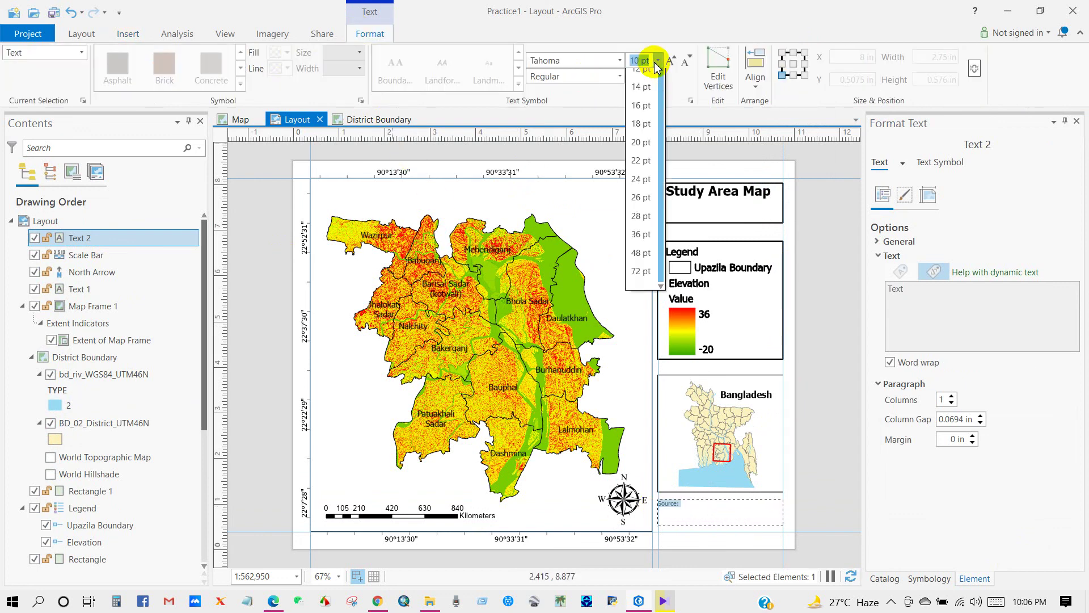
left_click(644, 134)
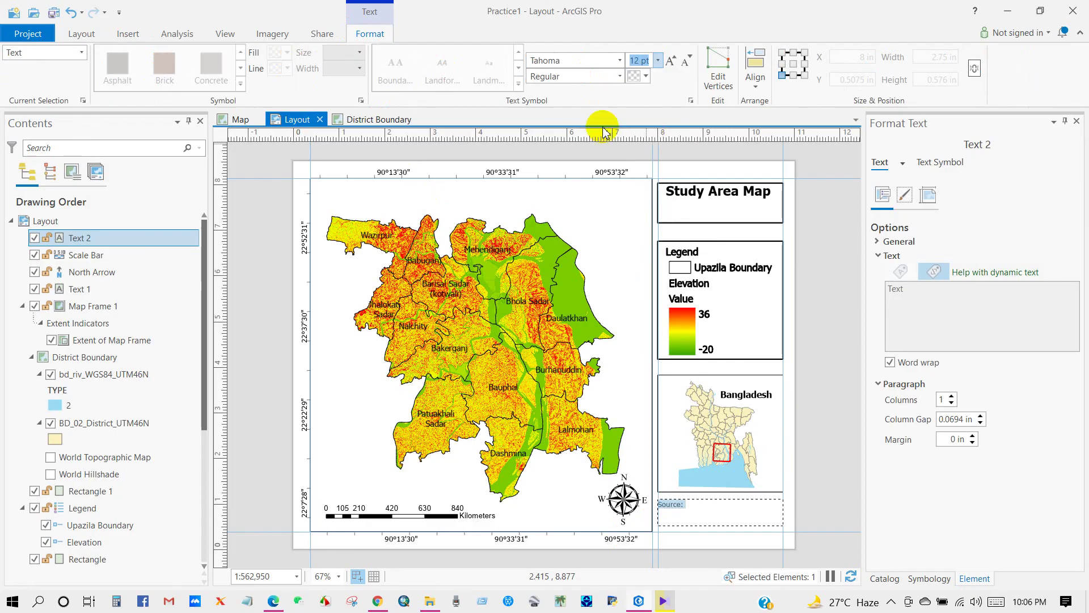
left_click(619, 76)
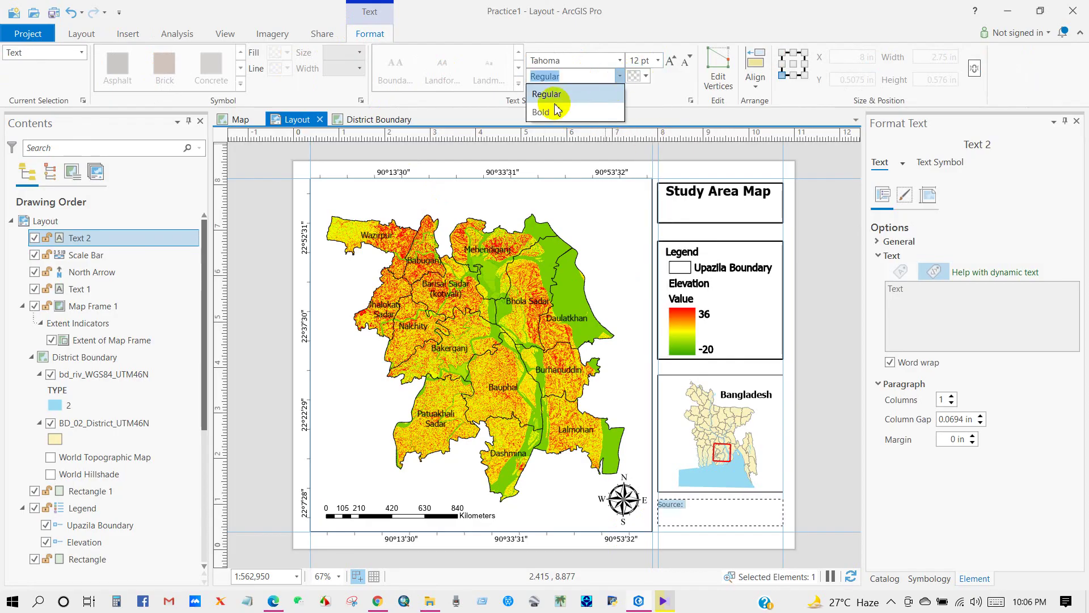
left_click(542, 113)
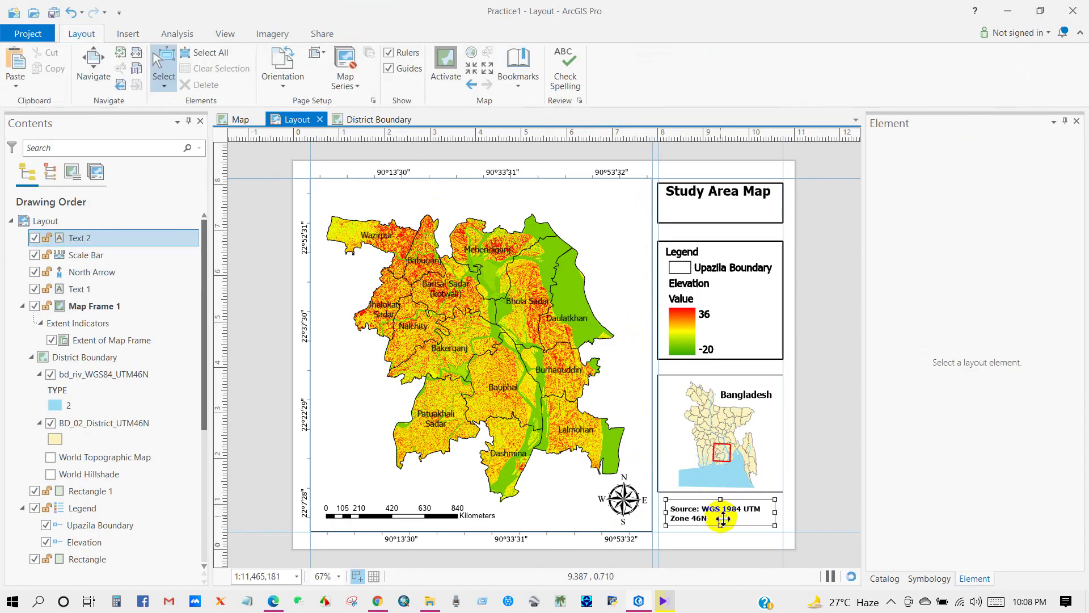
Draw a border rectangle about 2.75 in wide and 0.71 in high around the source text
left_click(722, 504)
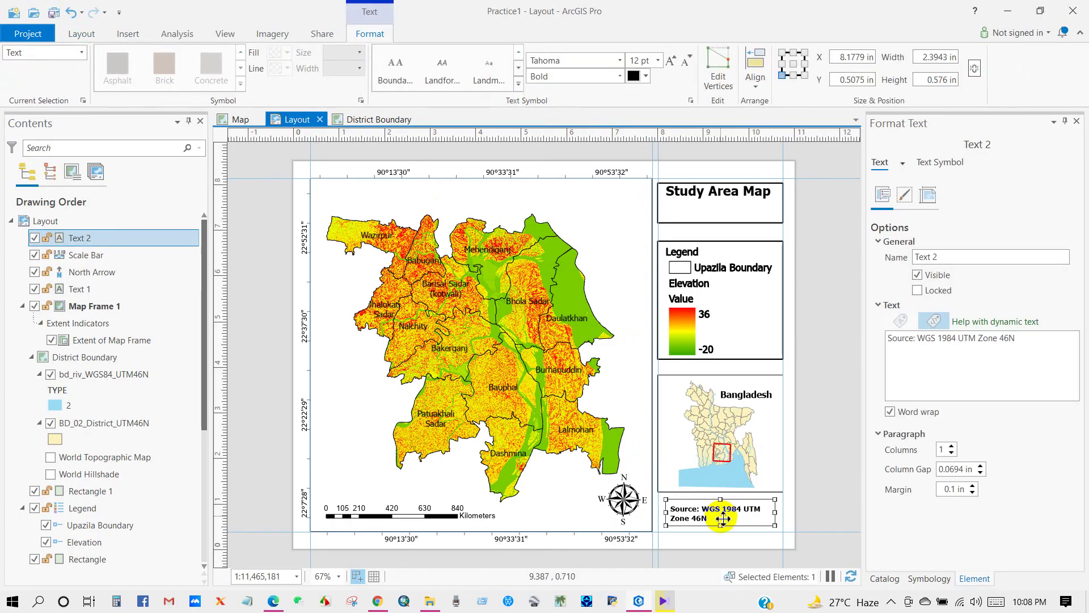
left_click(127, 35)
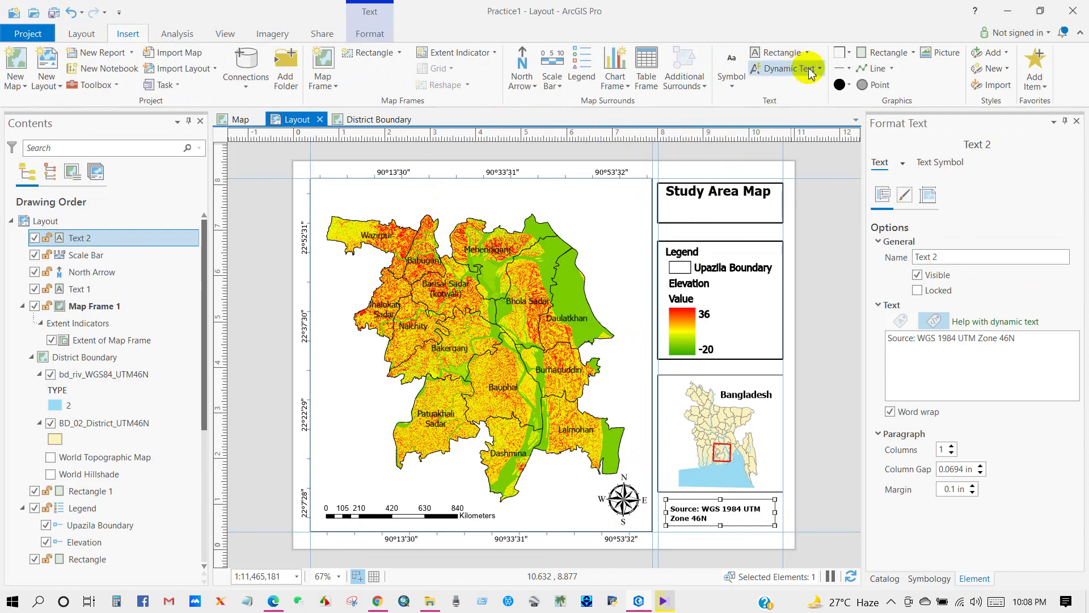
left_click(884, 52)
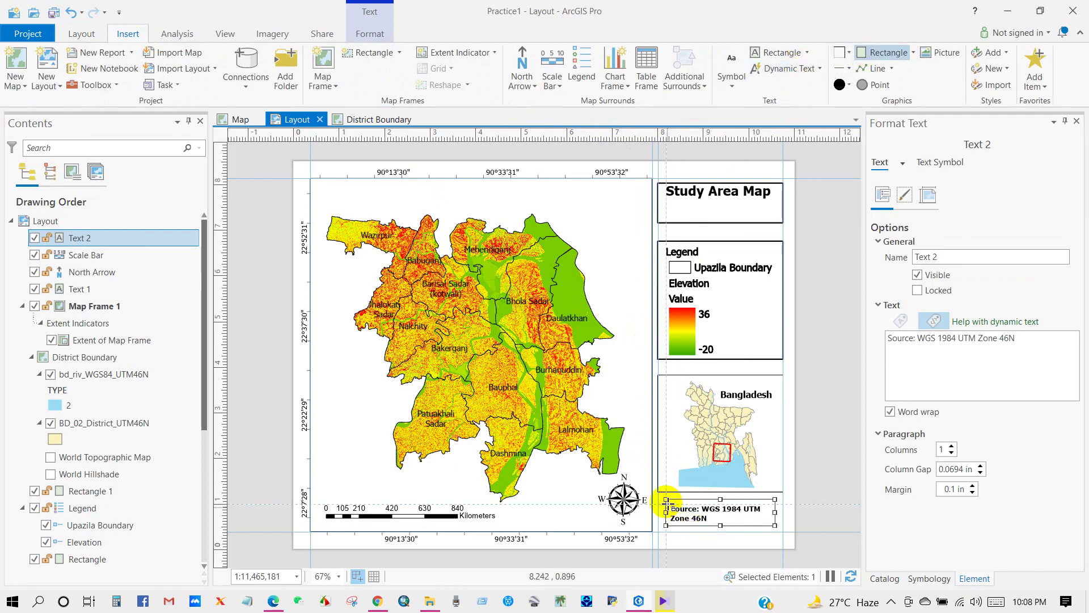
left_click_drag(666, 502, 783, 531)
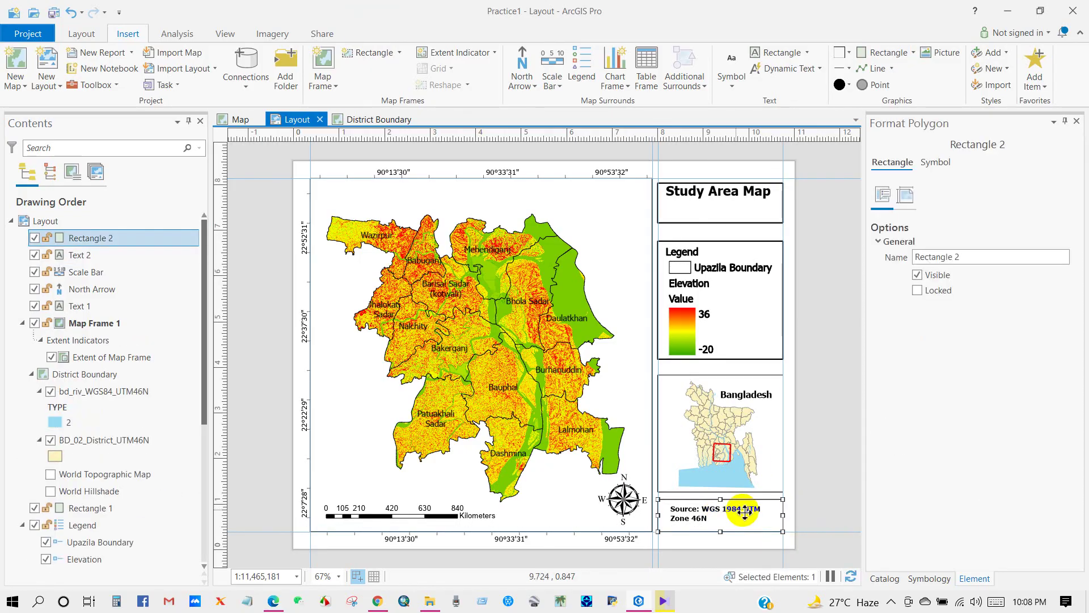
Set the source text rectangle's outline width to 2 pt
left_click(906, 194)
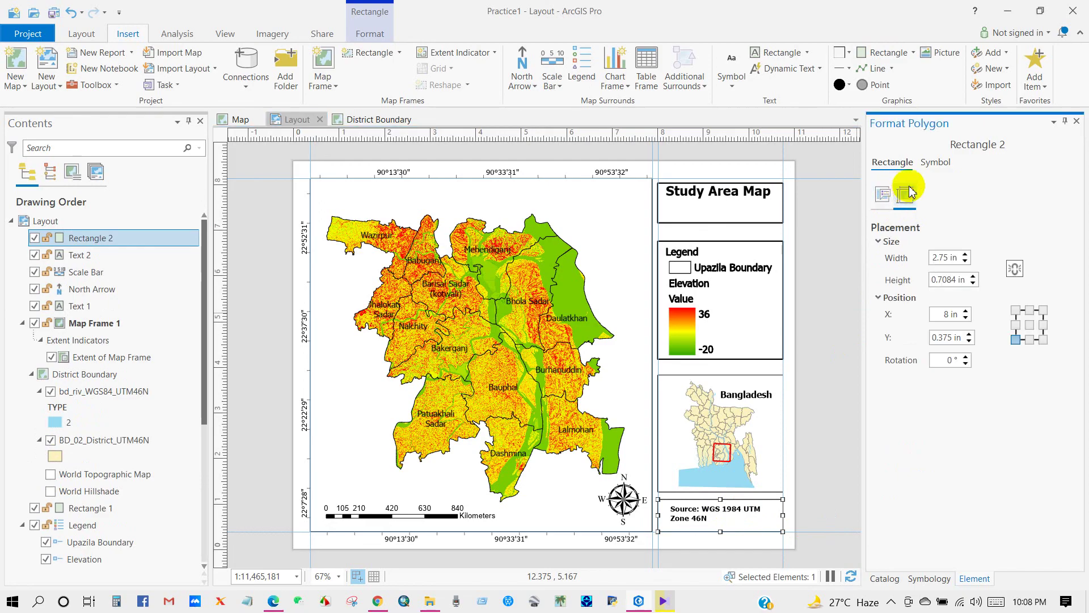
left_click(922, 170)
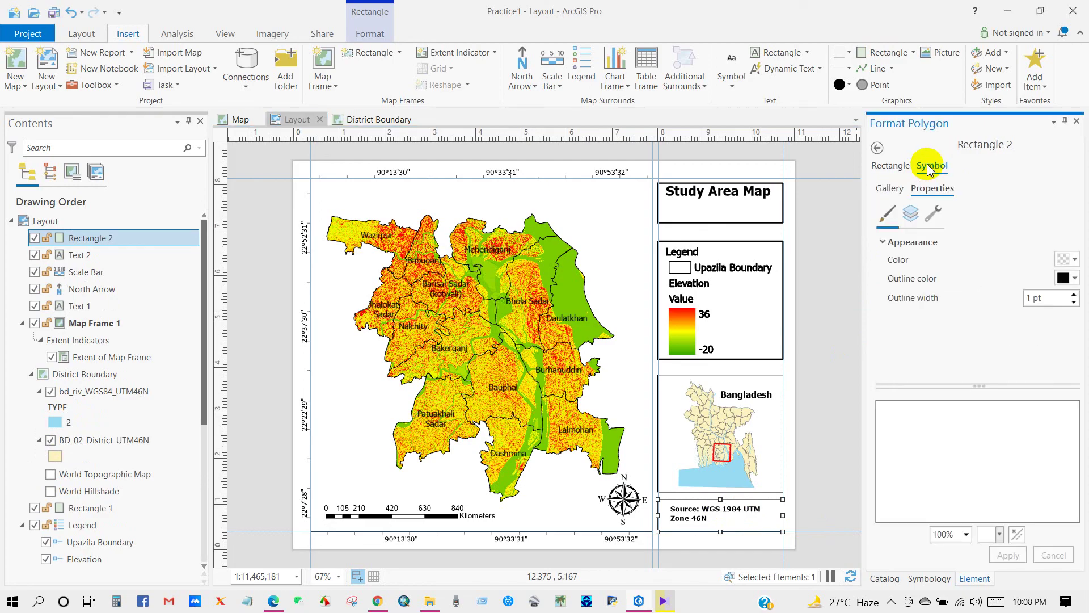
left_click(1074, 296)
left_click(1008, 558)
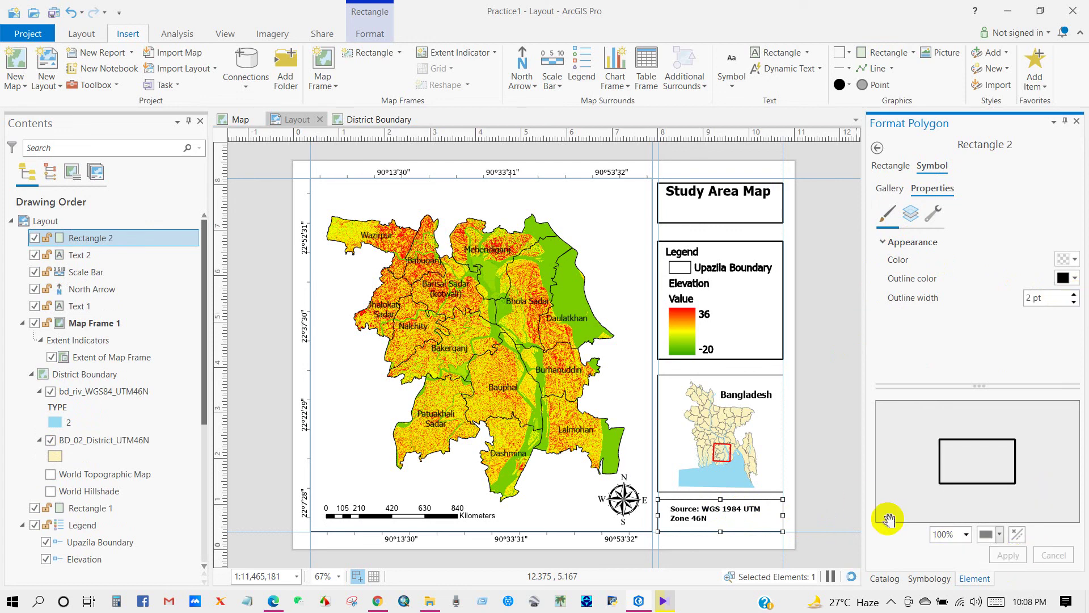
left_click(821, 479)
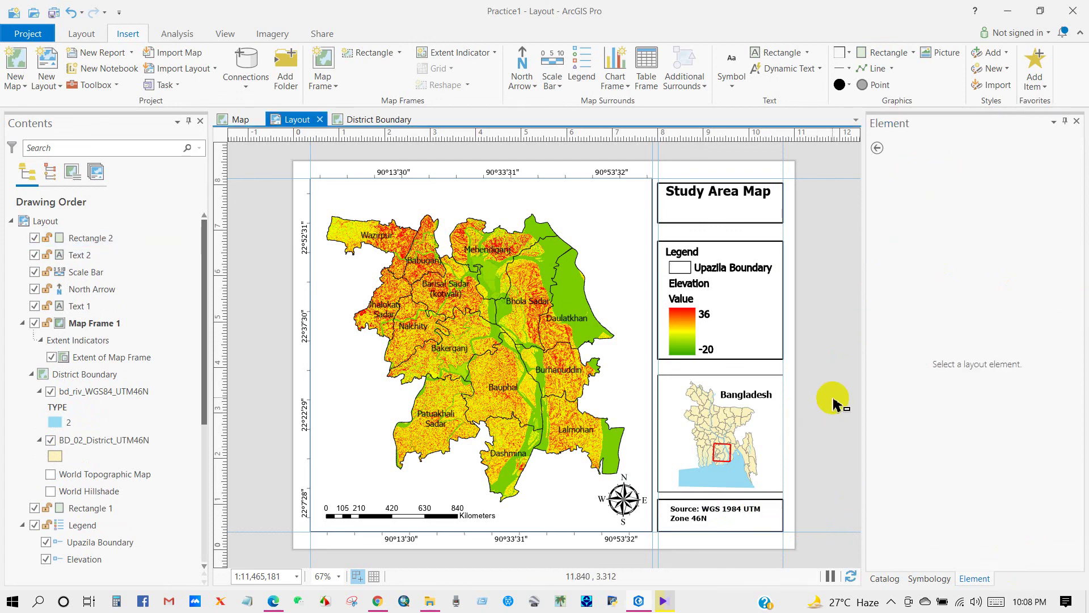
Draw a border rectangle around the whole layout page, about 11.03 in wide and 8.49 in high
left_click(815, 311)
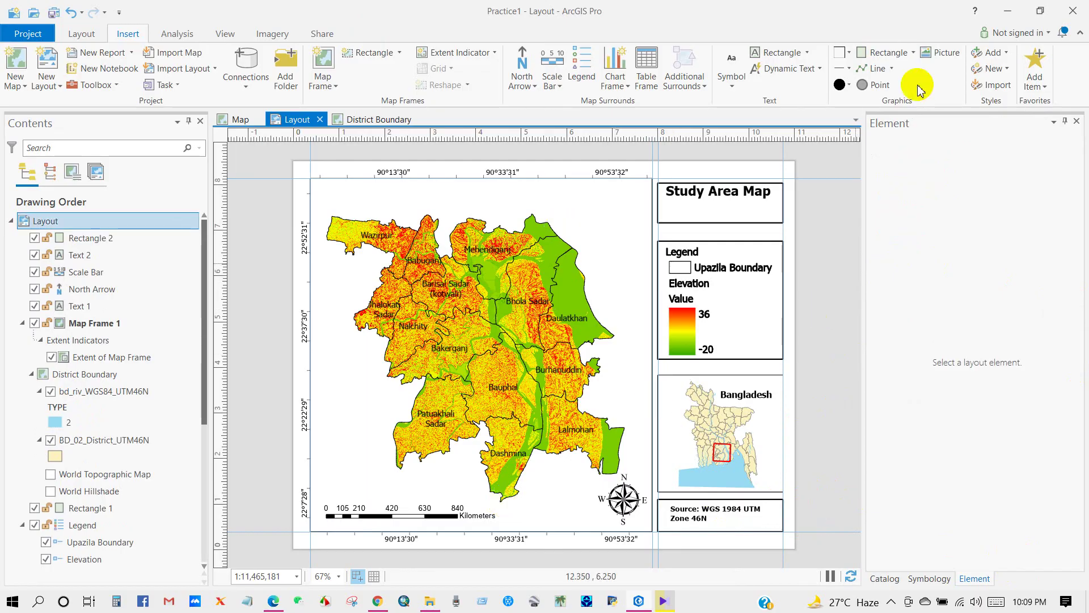
left_click(914, 53)
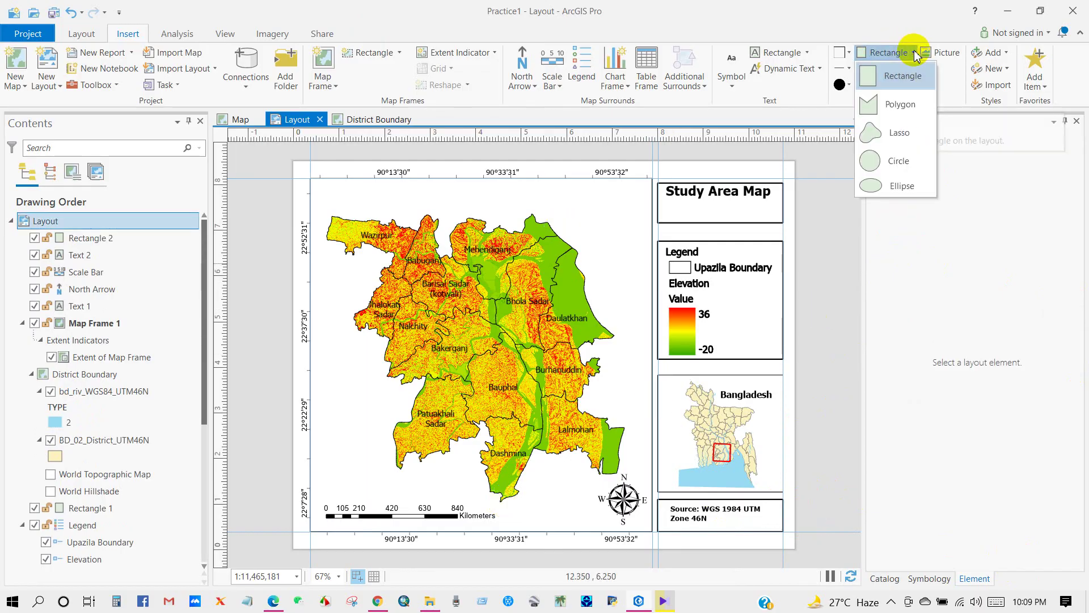
left_click(890, 73)
left_click_drag(292, 161, 794, 549)
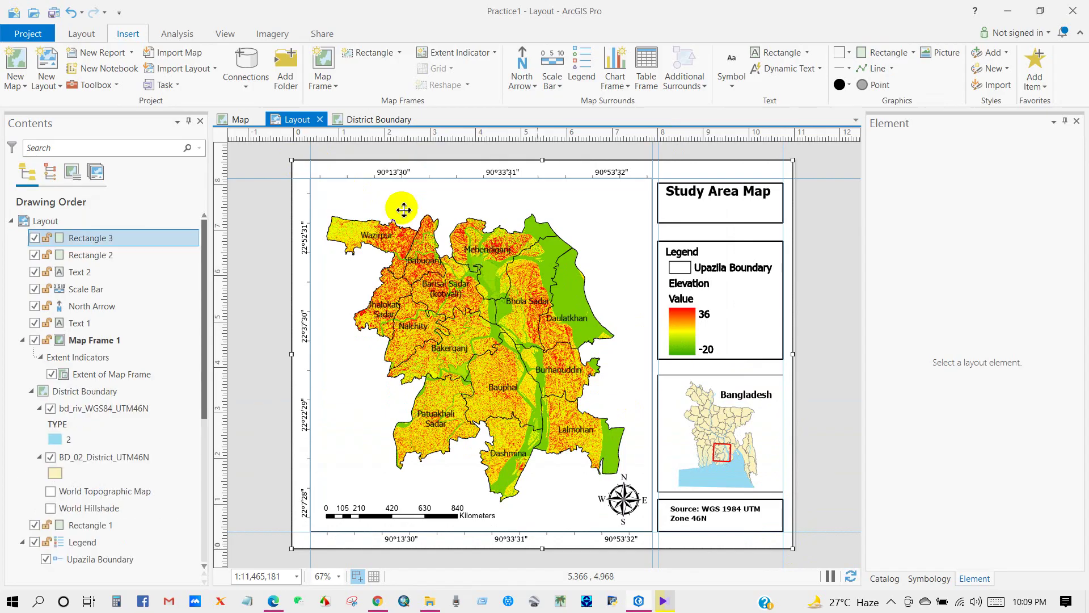
Set the page border rectangle's outline width to 2 pt
left_click(793, 369)
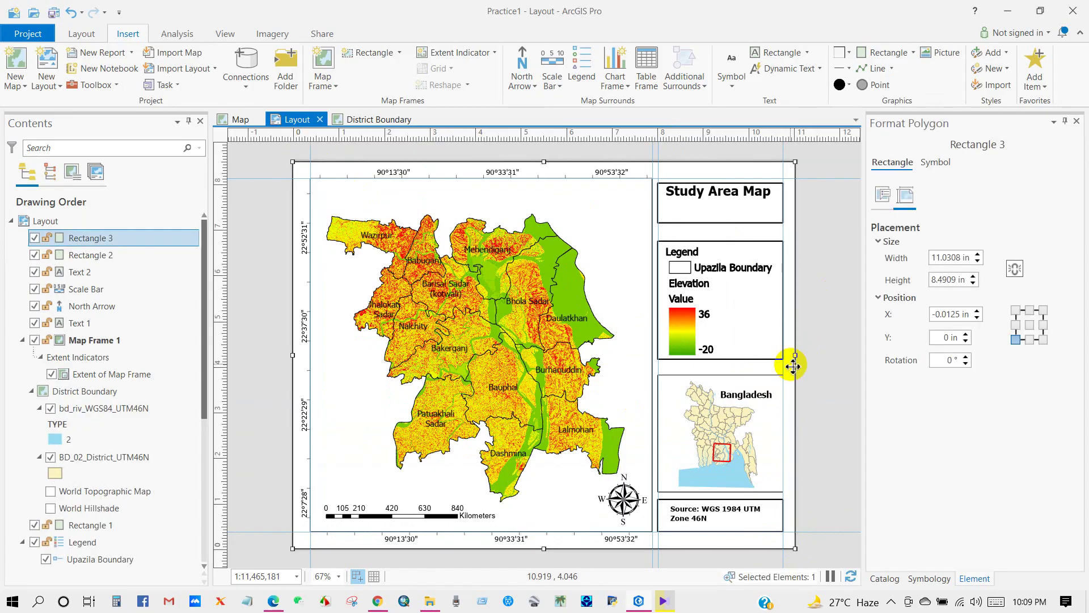
left_click(937, 164)
left_click(1074, 295)
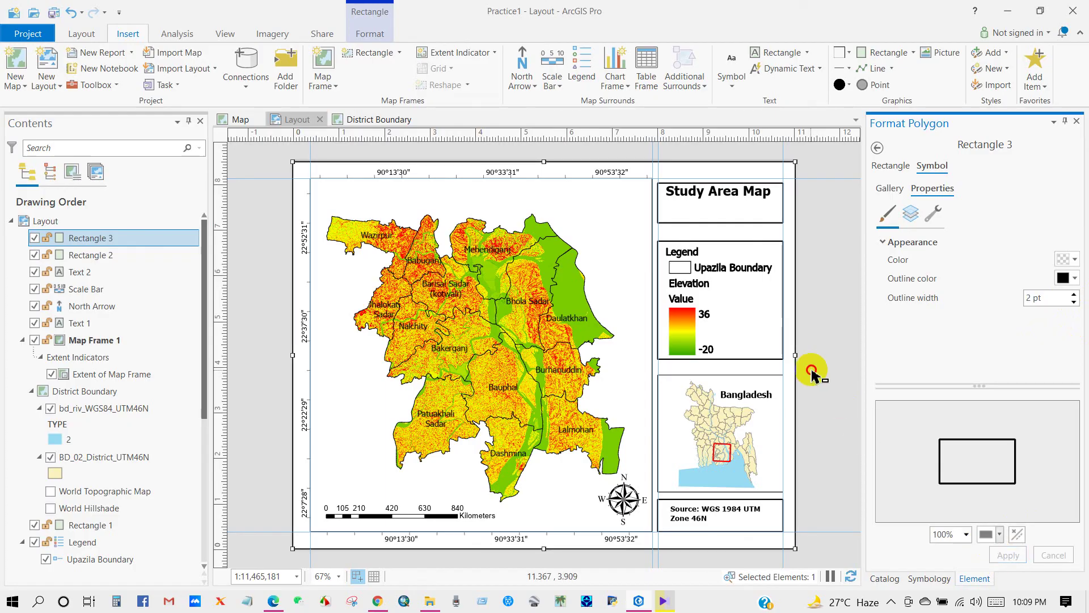
left_click(811, 374)
Change the legend's font to Arial
left_click(85, 270)
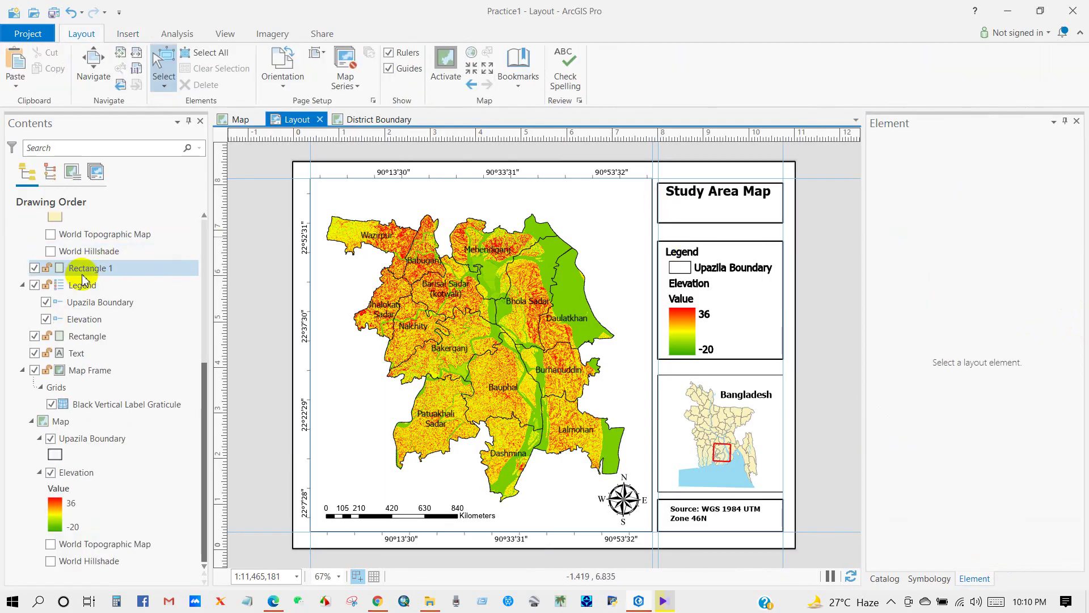
left_click(83, 285)
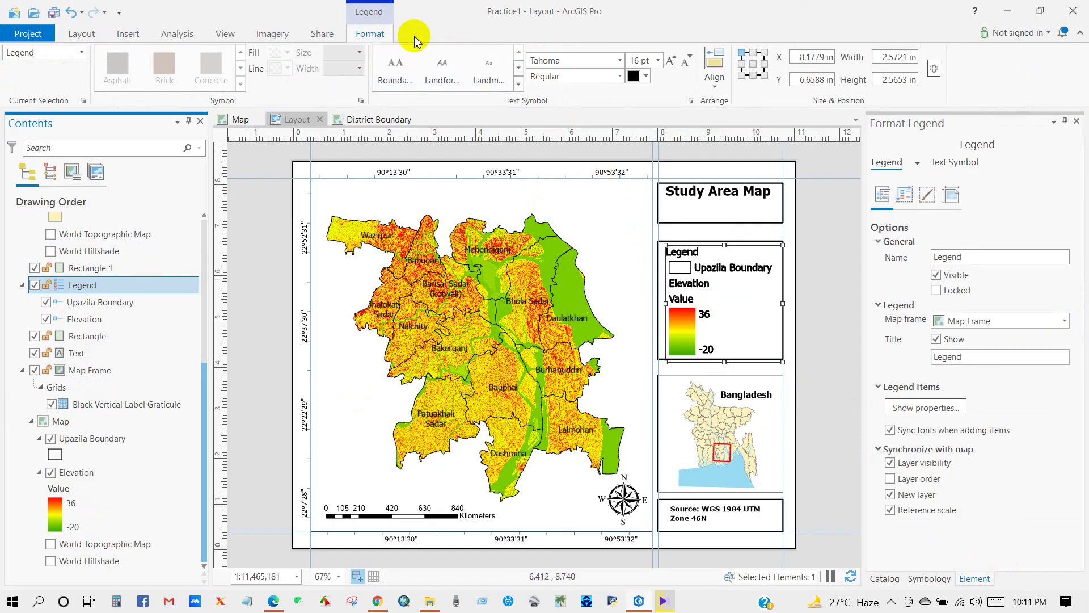
left_click(618, 62)
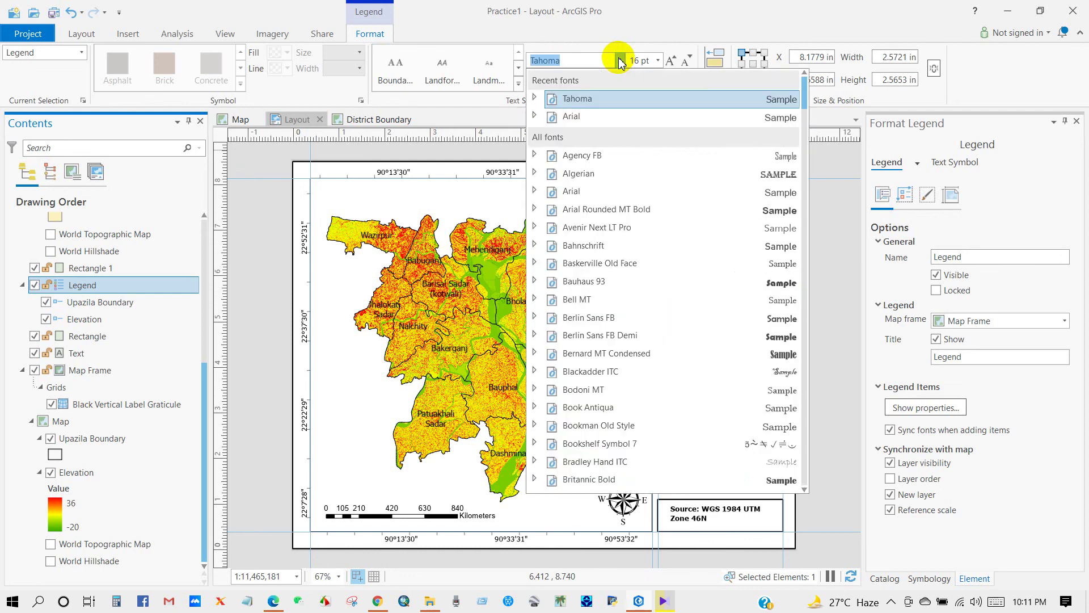
left_click(583, 118)
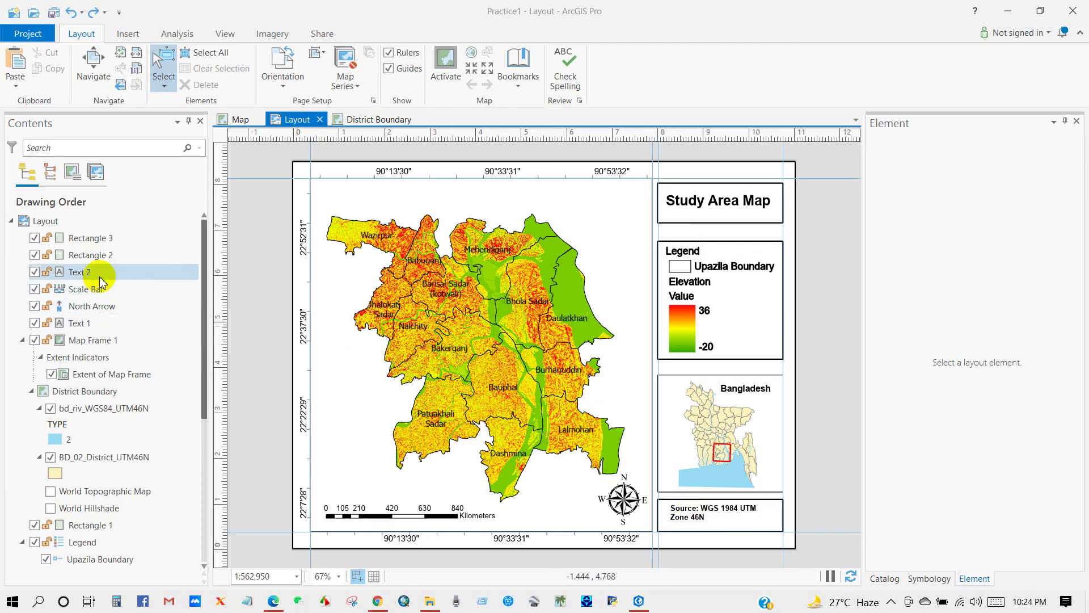
Change the source text below the Bangladesh inset to "Spatial Reference: WGS 1984 UTM Zone 46N"
left_click(88, 274)
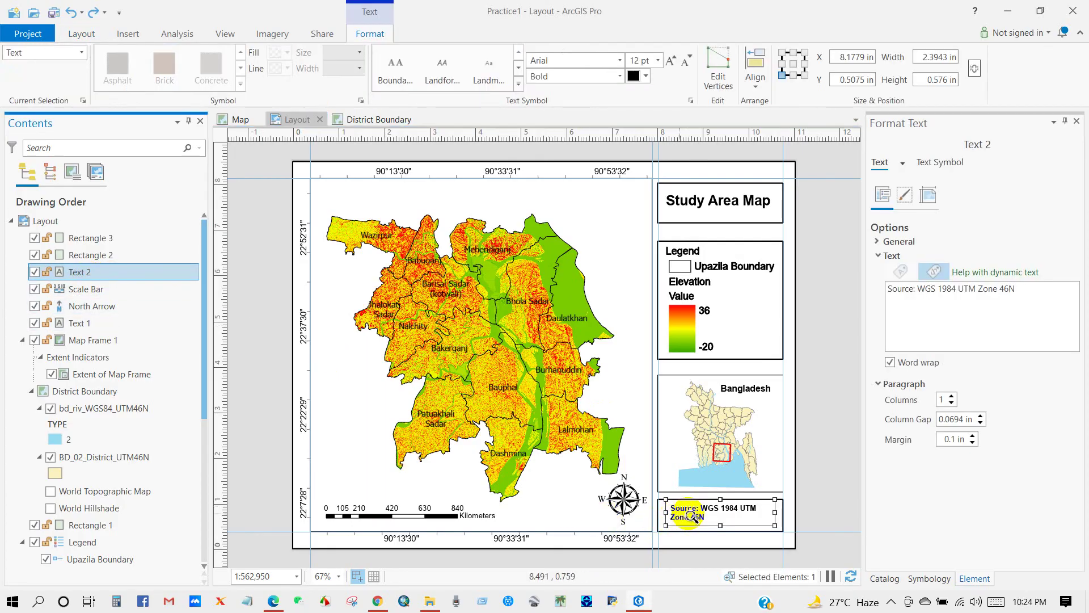
left_click(912, 290)
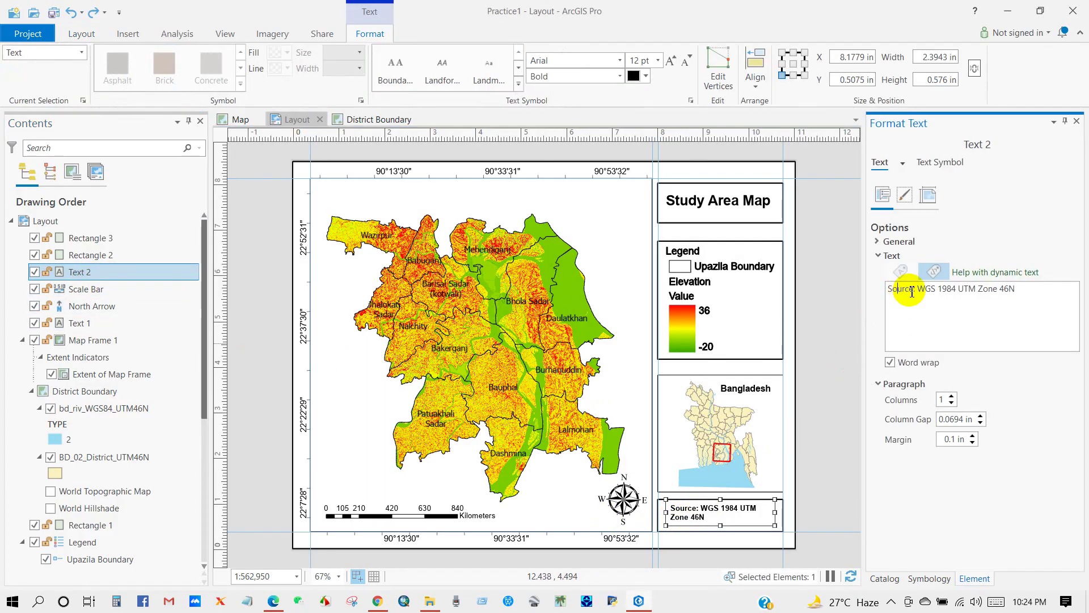
left_click_drag(914, 290, 910, 290)
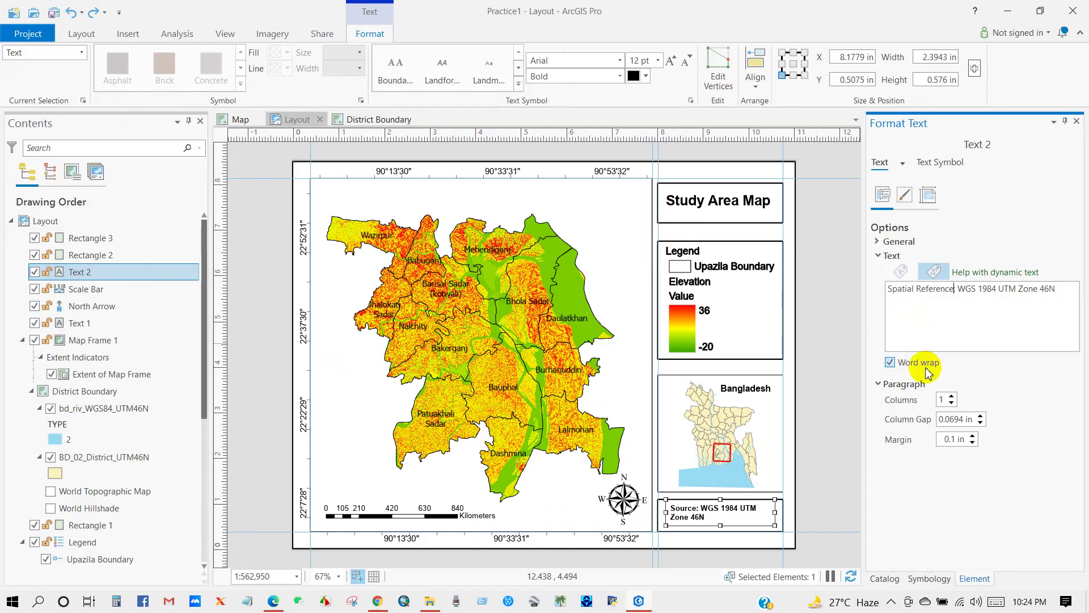
left_click(844, 441)
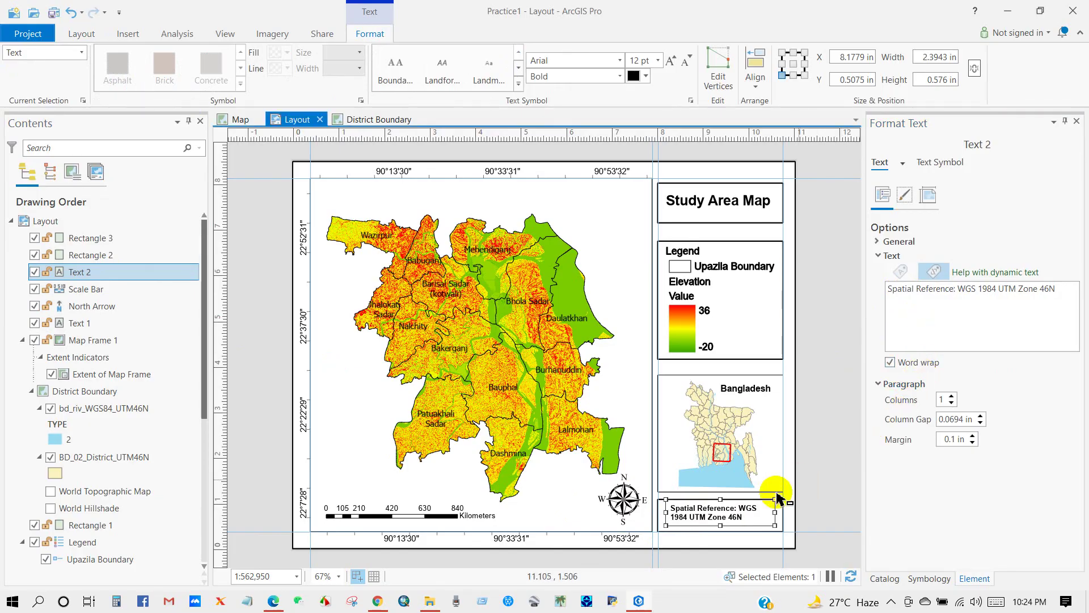
left_click(803, 478)
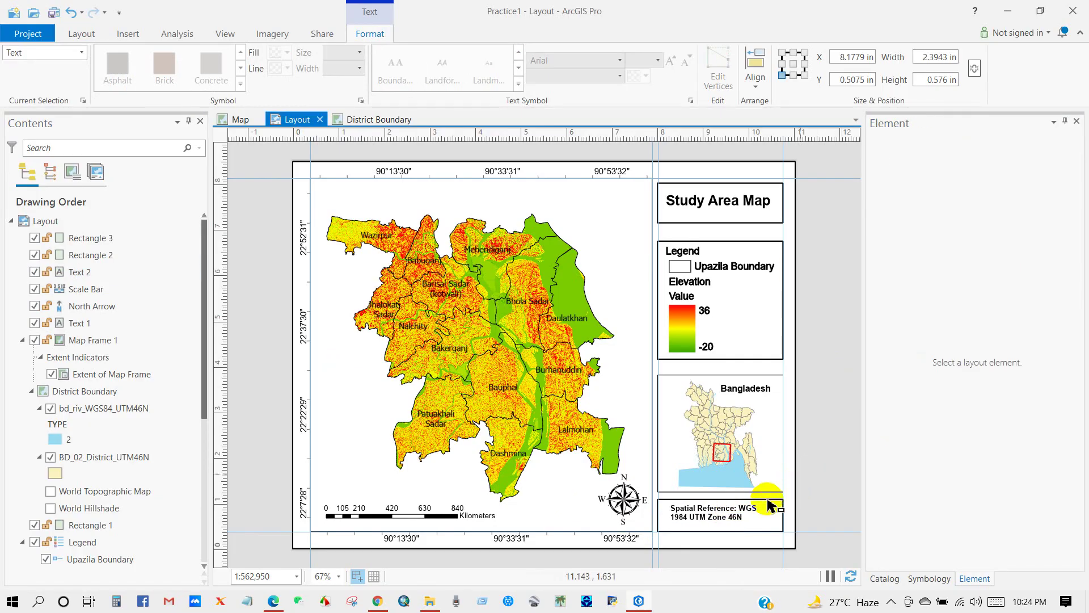
left_click(725, 502)
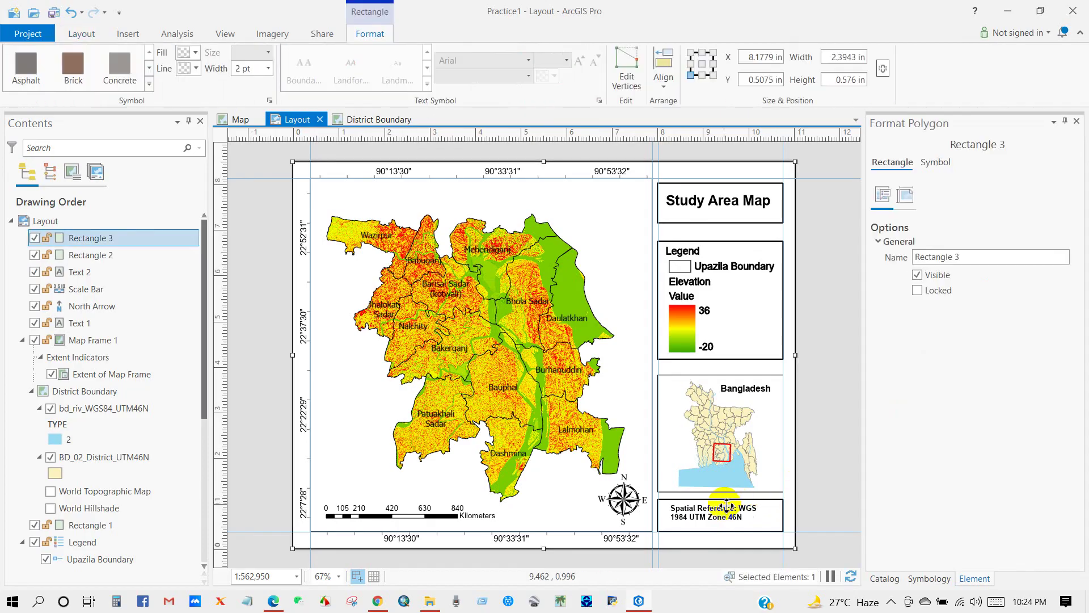
left_click(82, 272)
left_click(704, 513)
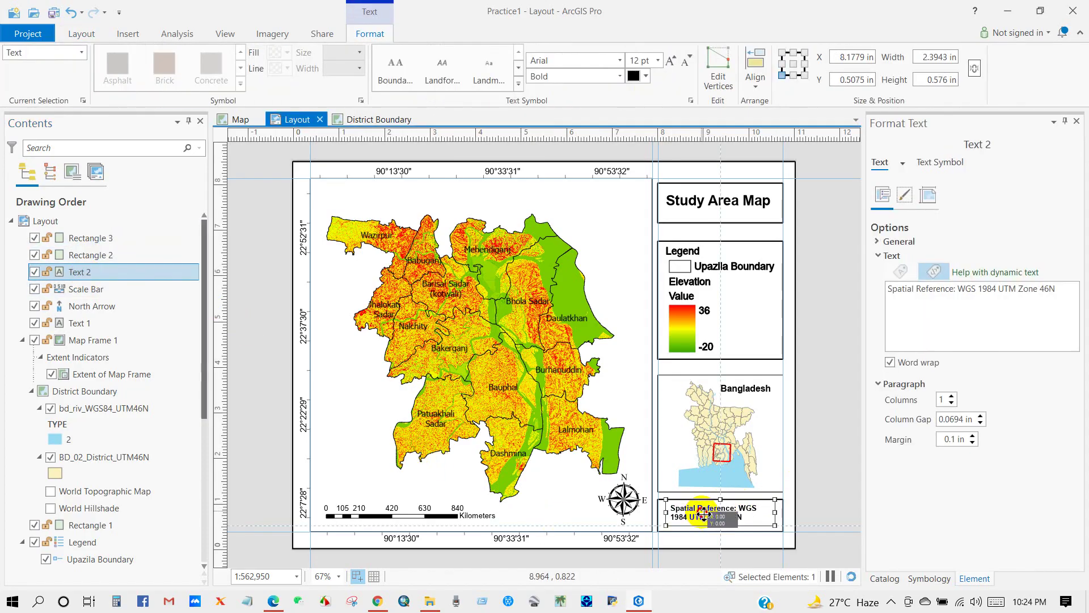
left_click(805, 486)
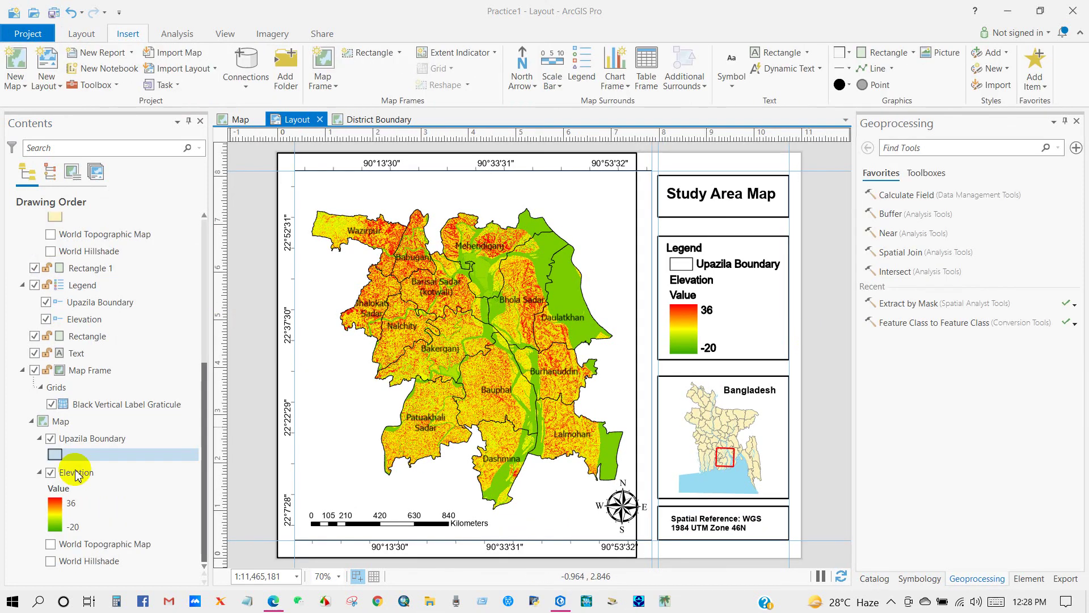
Turn off the Elevation layer of the main map
left_click(51, 472)
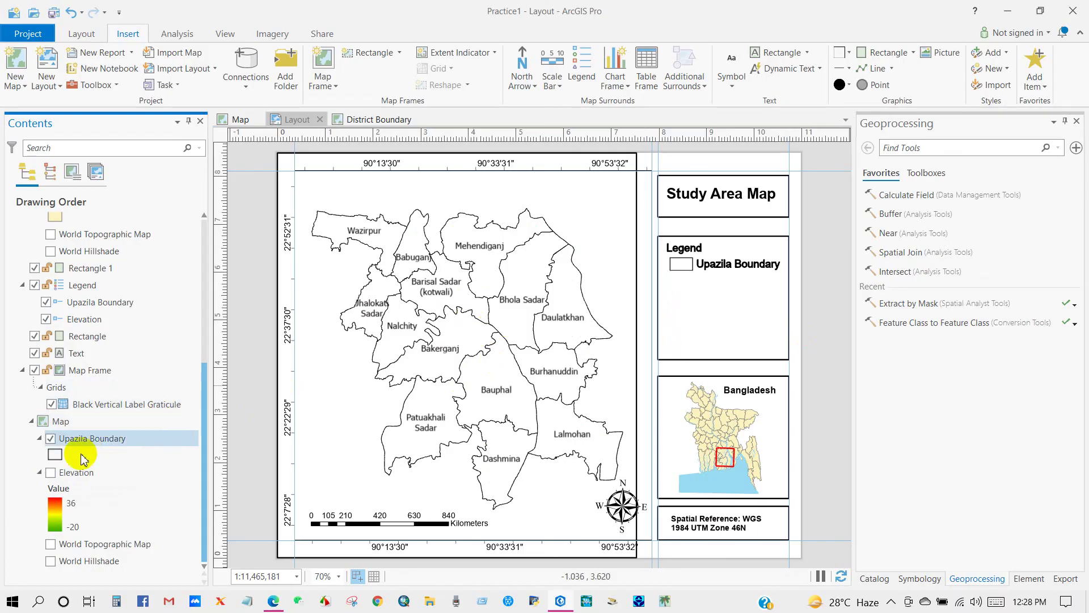
left_click(50, 472)
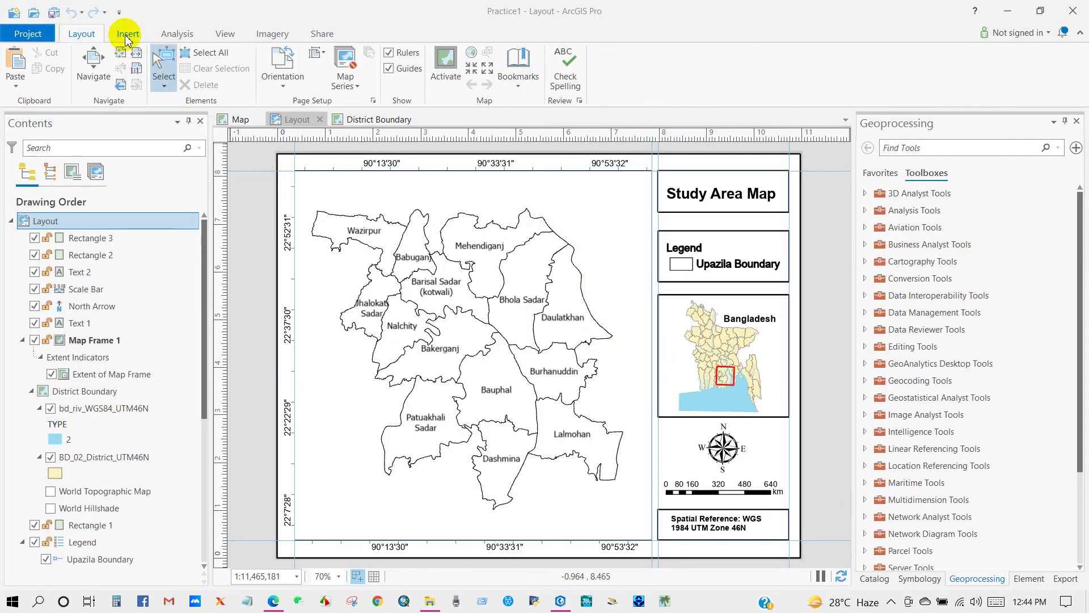
Draw a dashed Scheme 1 boundary line from the northwest corner of the inset's extent rectangle to the main map's northeast edge near Daulatkhan
left_click(127, 37)
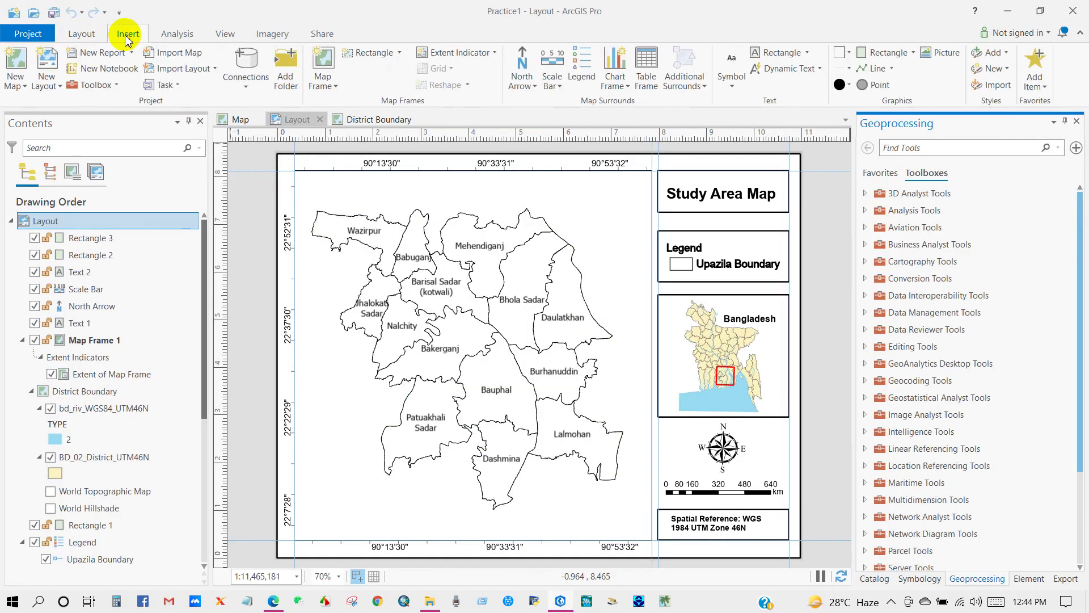
left_click(843, 68)
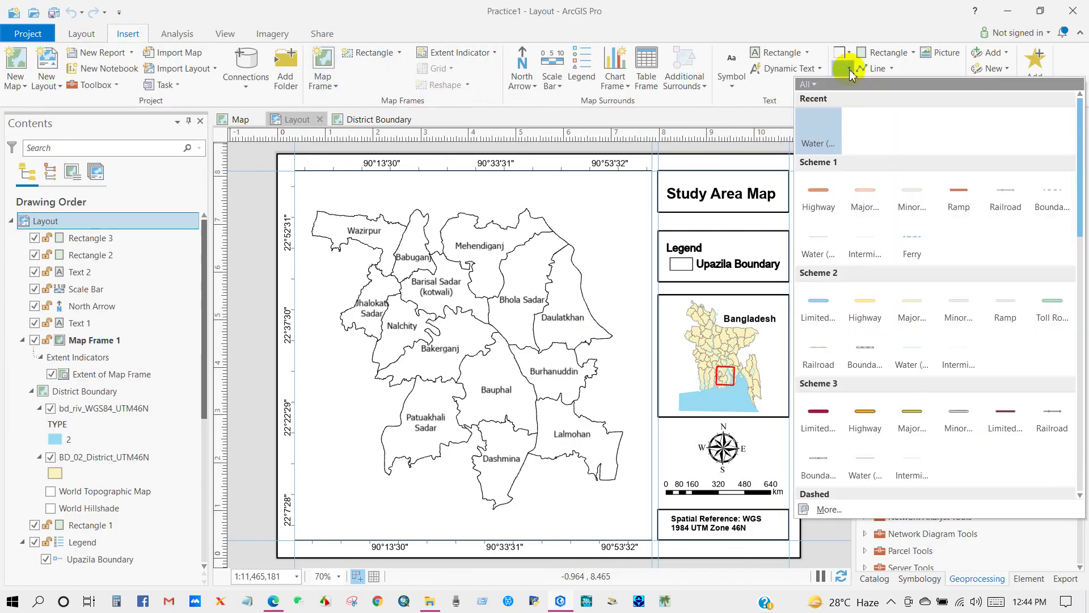
left_click(1049, 191)
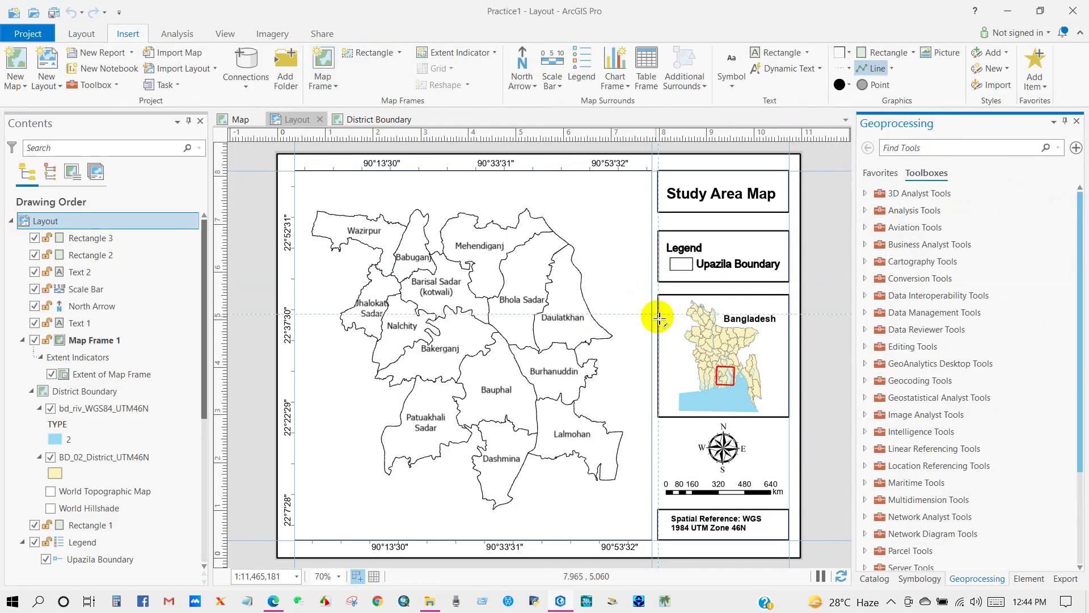
left_click(716, 367)
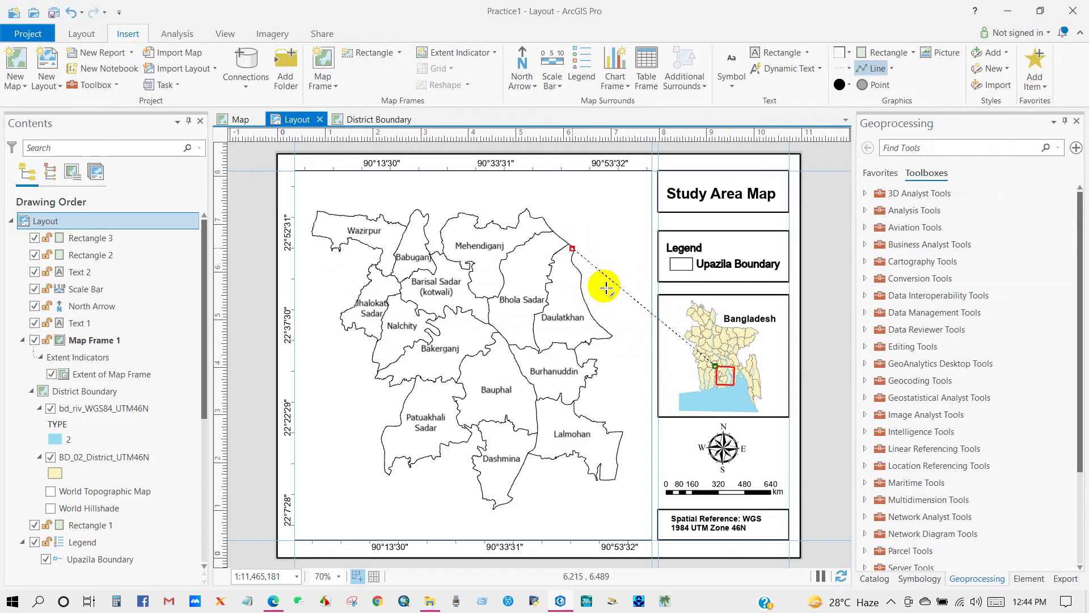
double_click(573, 243)
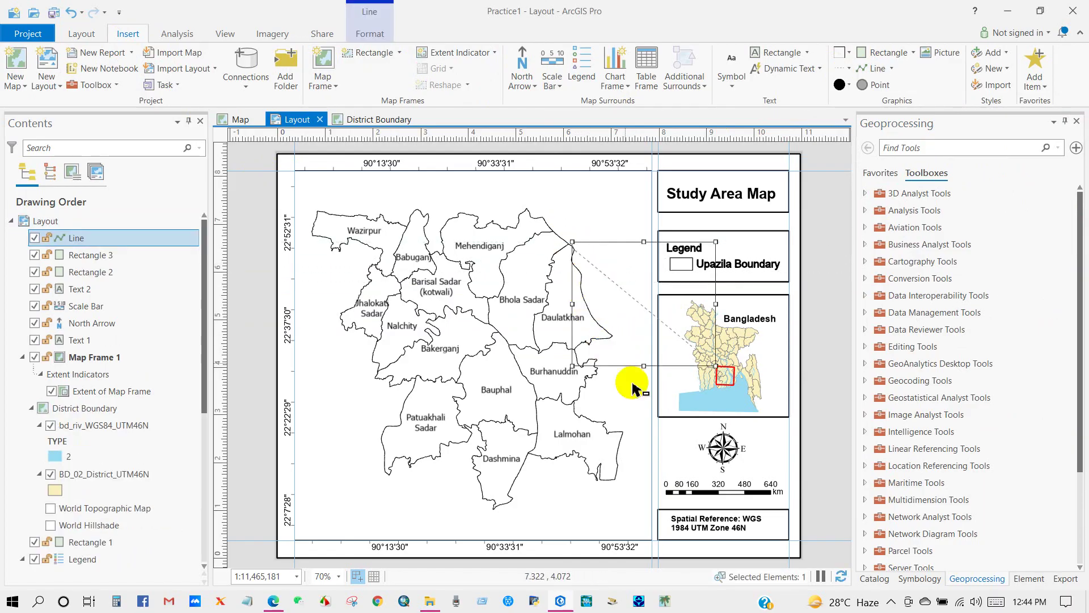
Draw a second dashed boundary line from the southwest corner of the inset's extent rectangle to the southeastern tip of Lalmohan
left_click(839, 69)
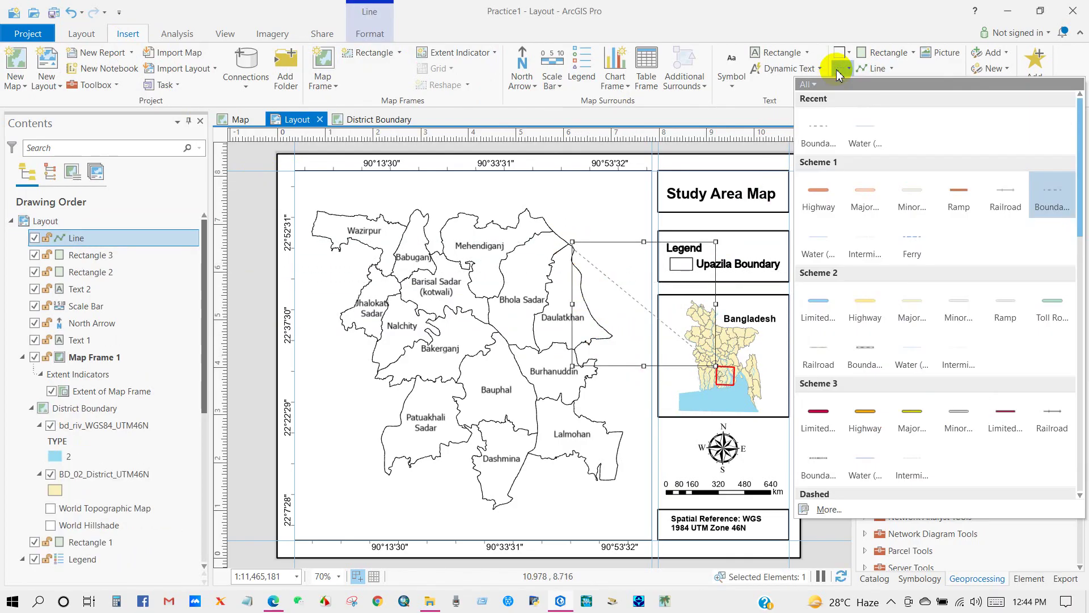
left_click(818, 126)
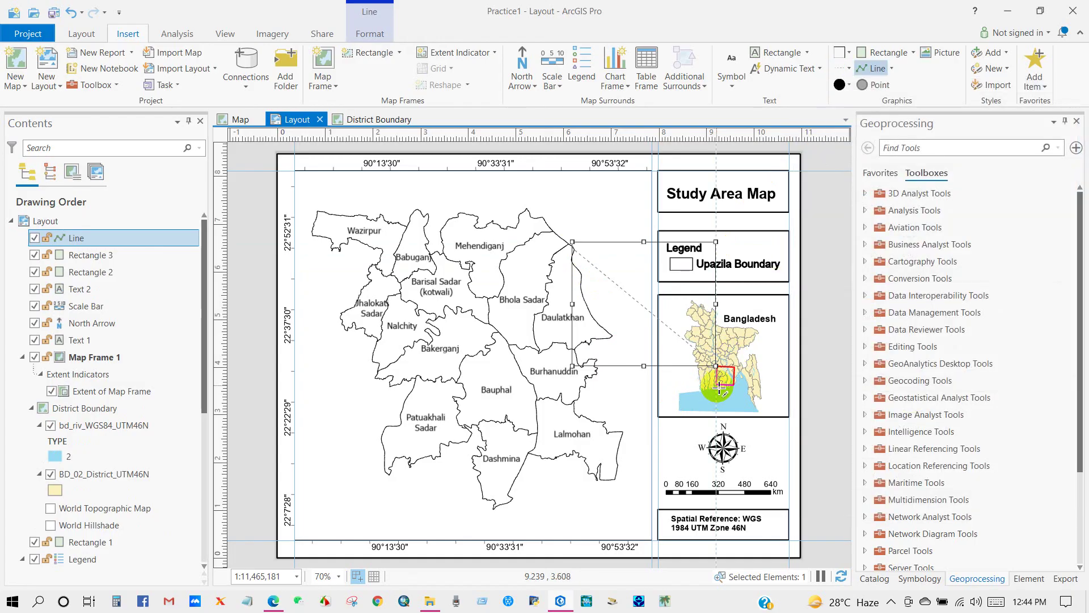
left_click(716, 384)
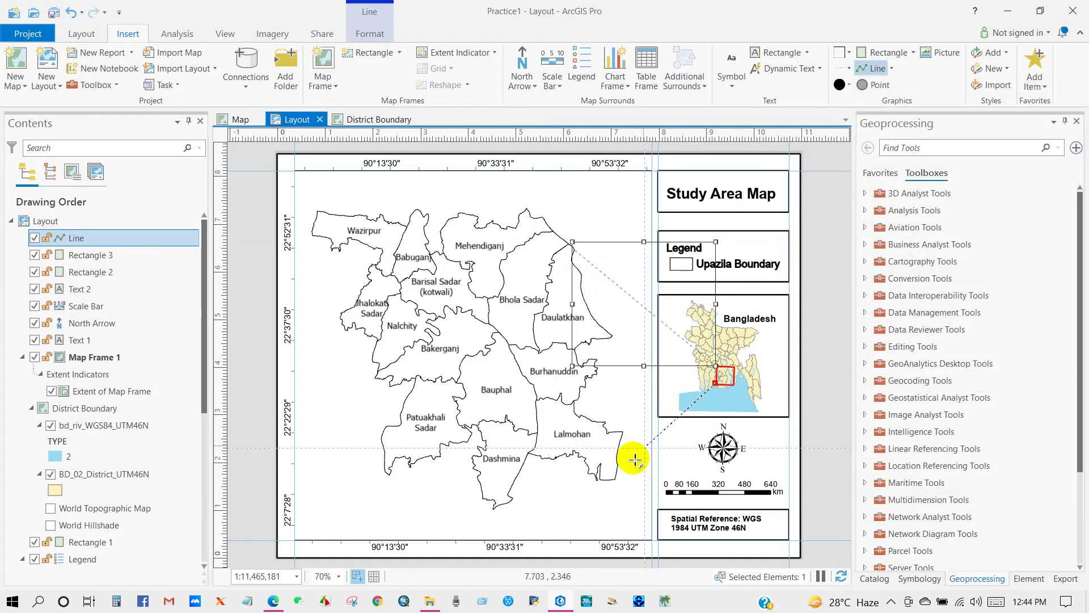
double_click(617, 479)
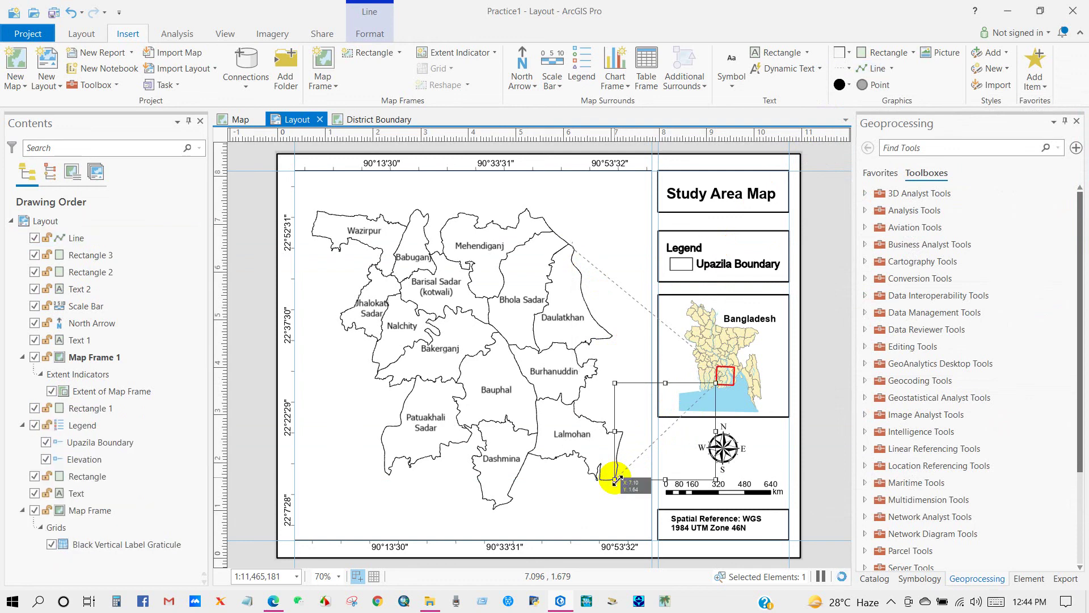
Set the colour of both dashed connector lines to dark gray
left_click(374, 40)
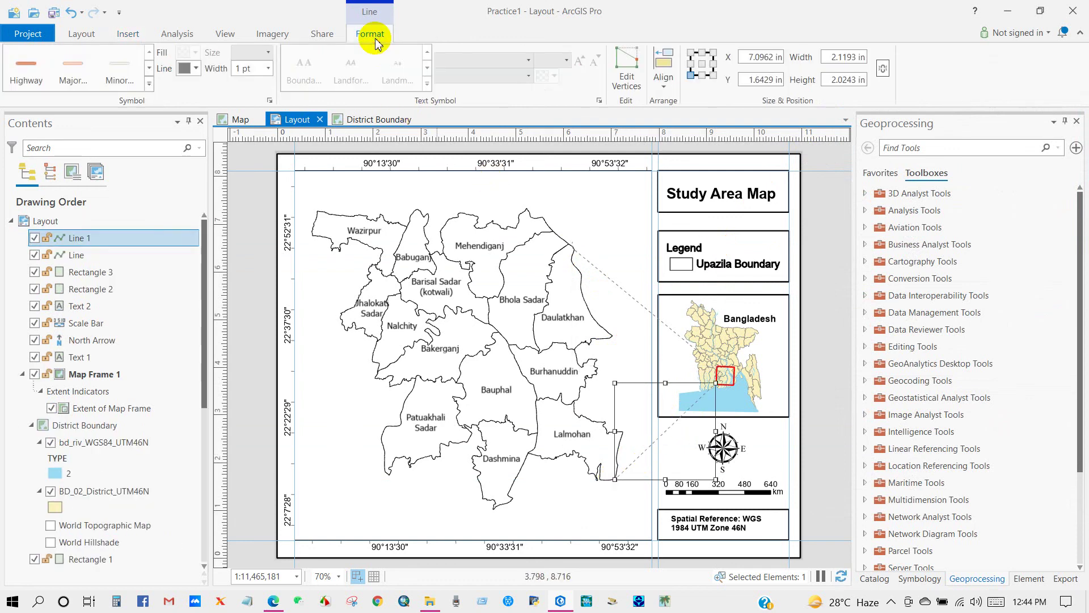
left_click(196, 69)
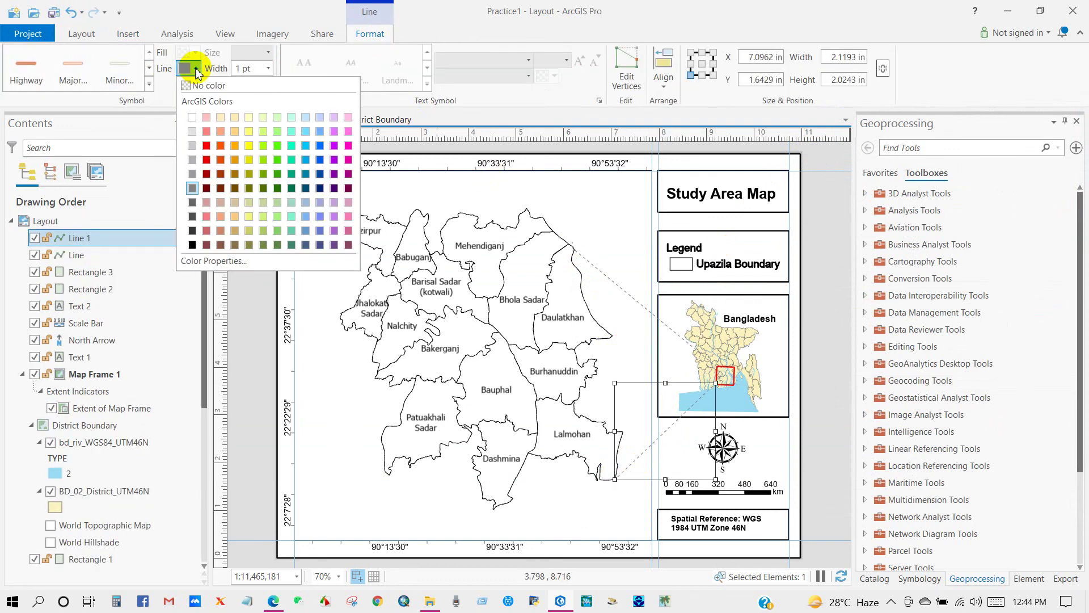
left_click(193, 220)
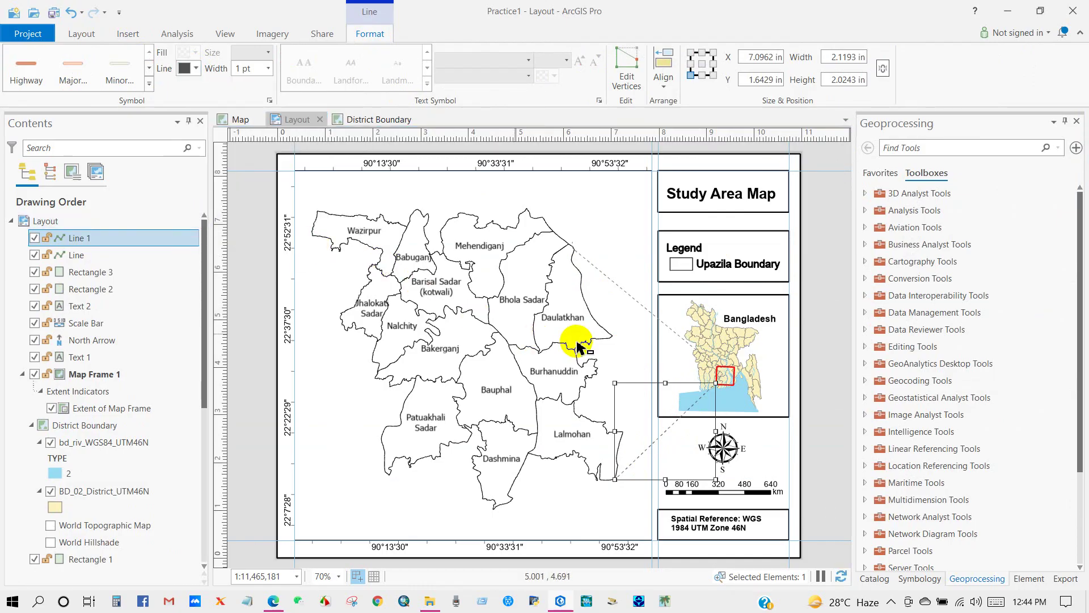
left_click(627, 291)
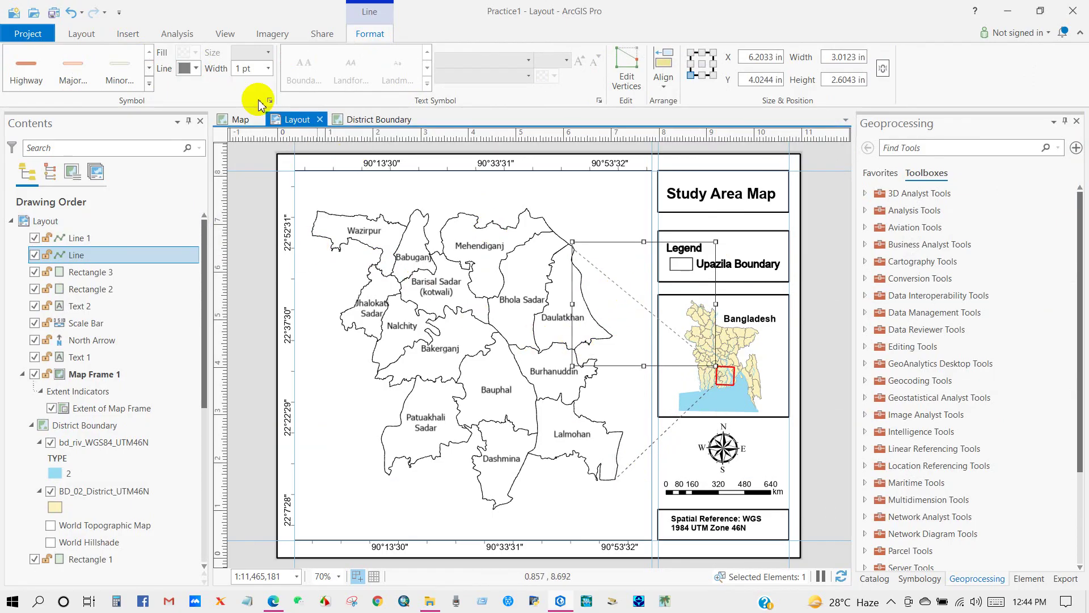
left_click(198, 70)
left_click(191, 214)
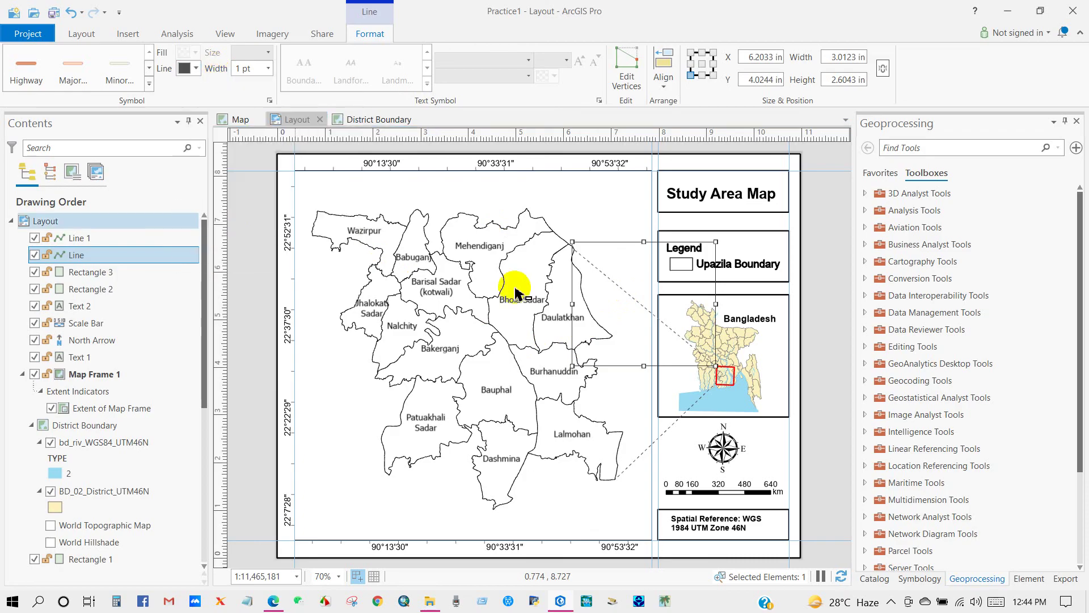
Set the colour of both dashed connector lines to orange-red and deselect them
left_click(596, 236)
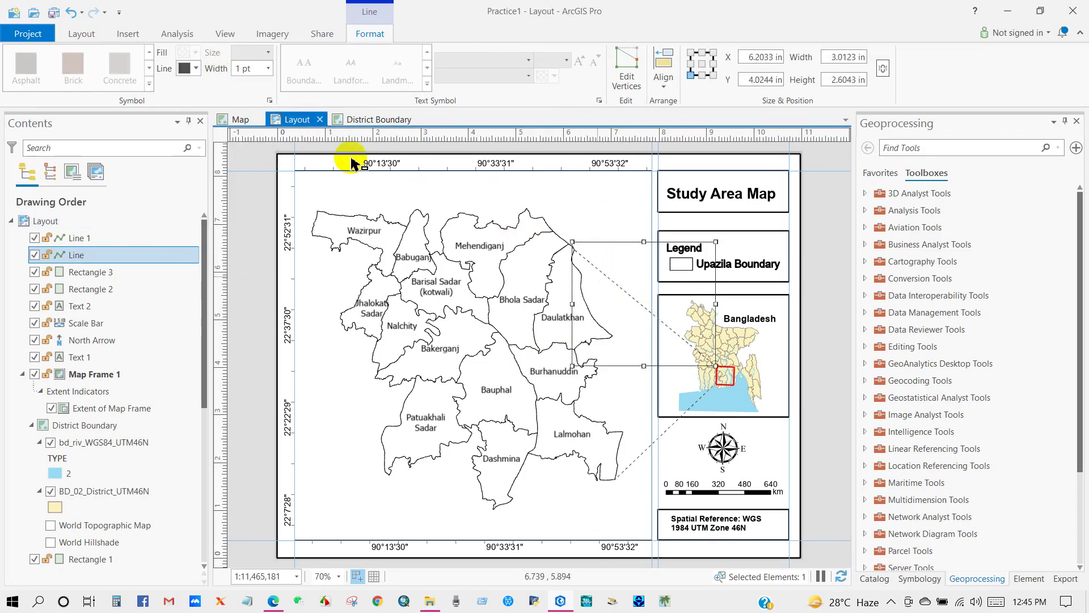
left_click(197, 68)
left_click(215, 141)
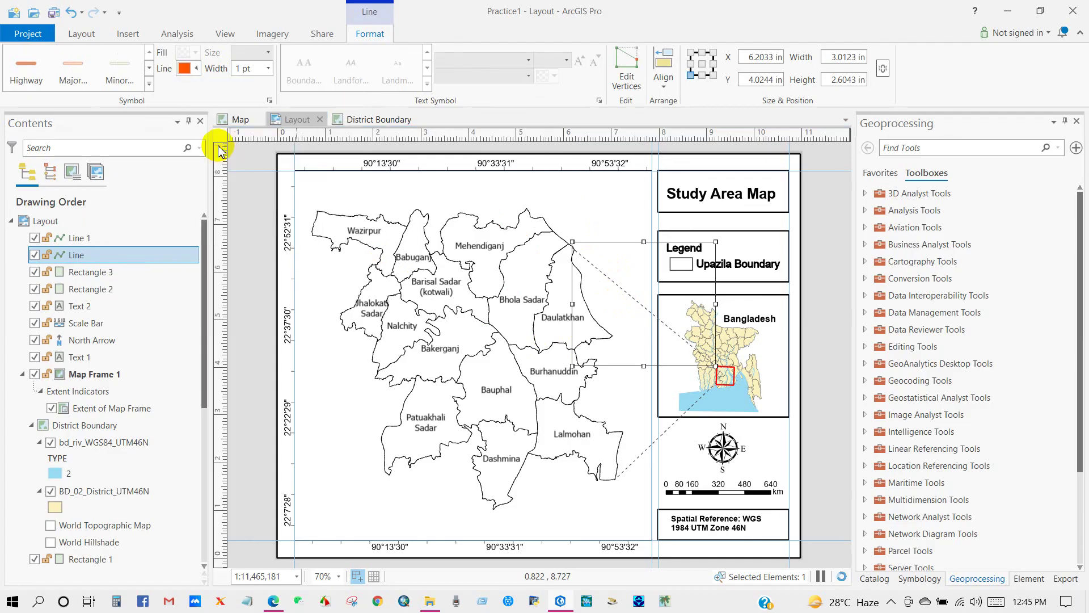
left_click(654, 442)
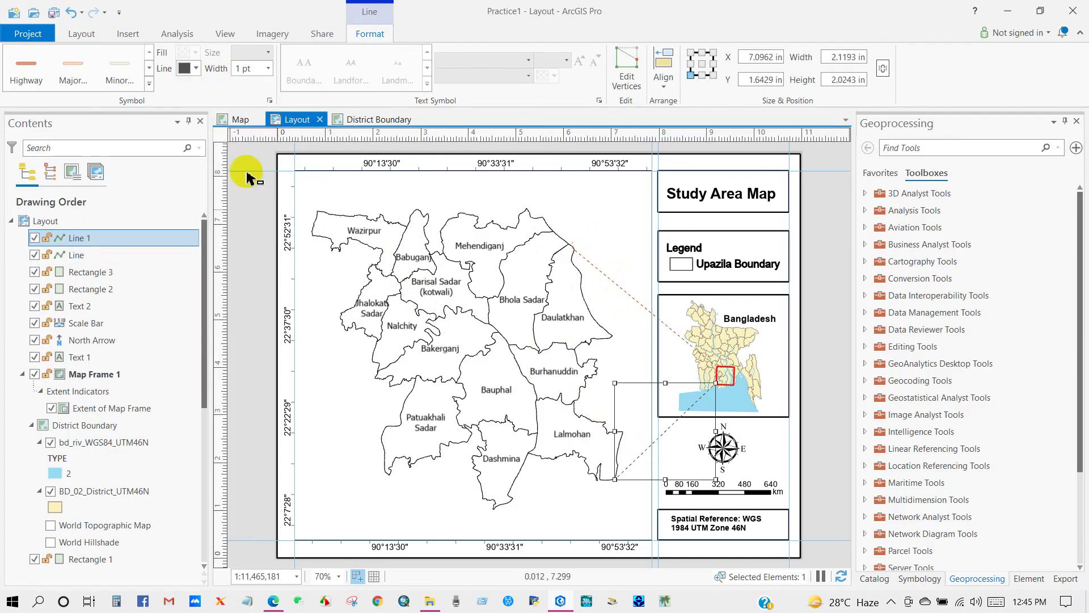
left_click(185, 68)
left_click(222, 146)
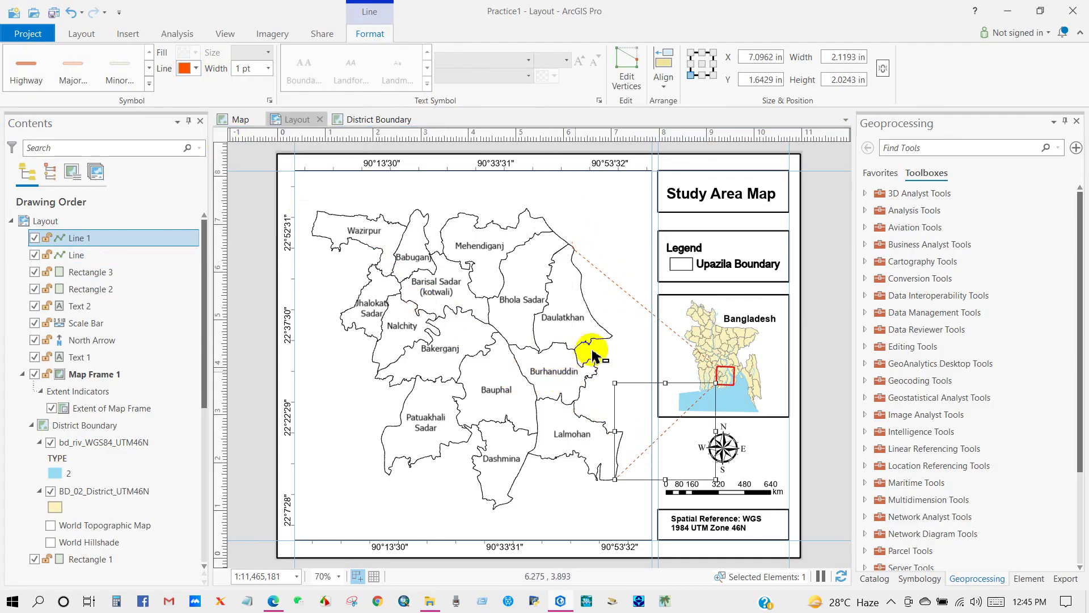
left_click(600, 341)
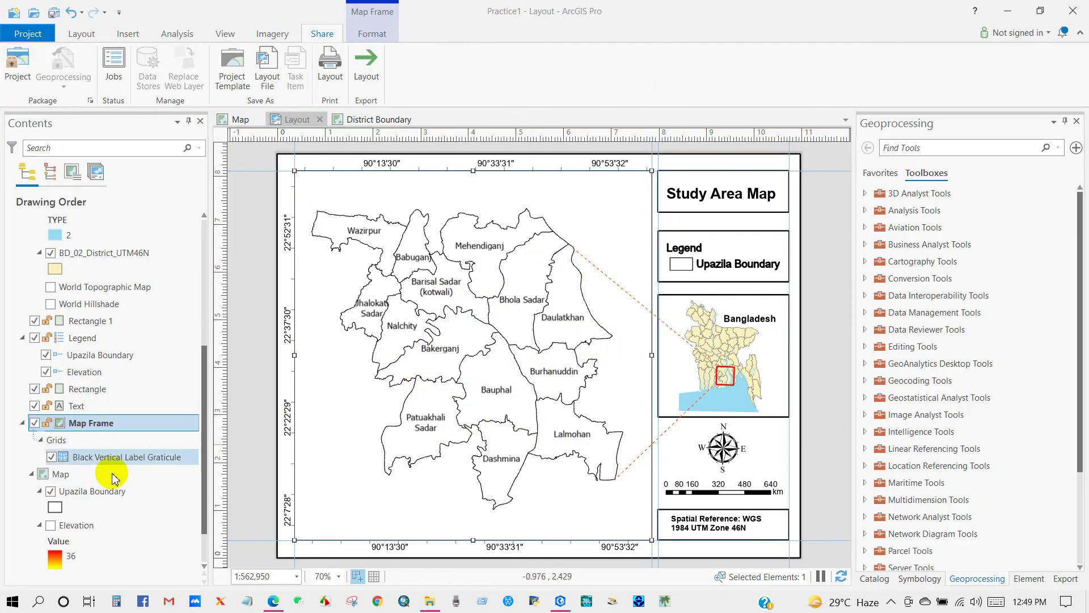
Apply a light orange fill to the Upazila Boundary polygons
left_click(59, 507)
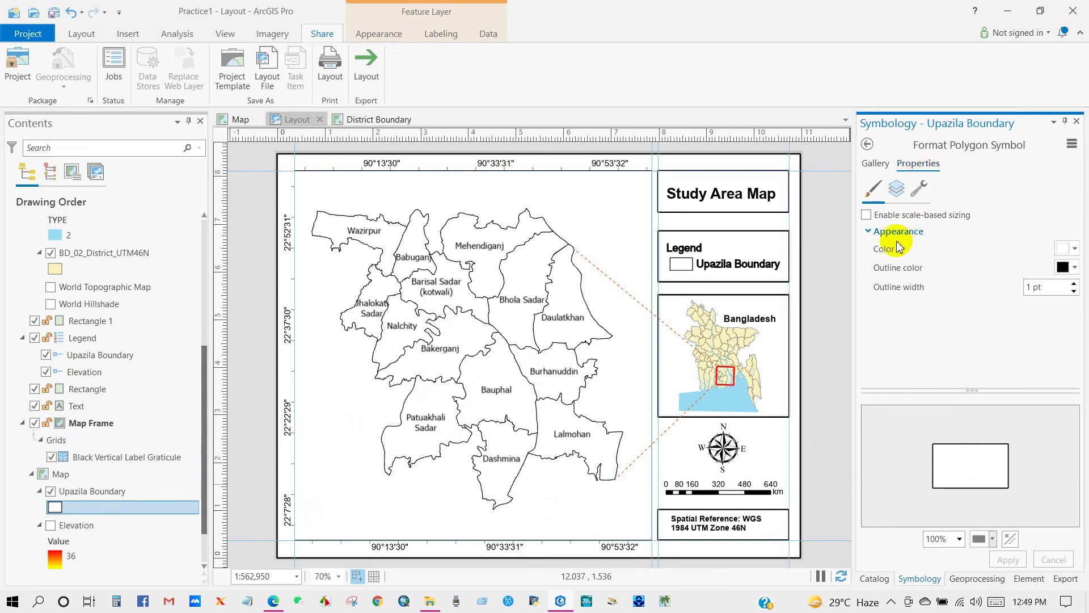
left_click(1074, 250)
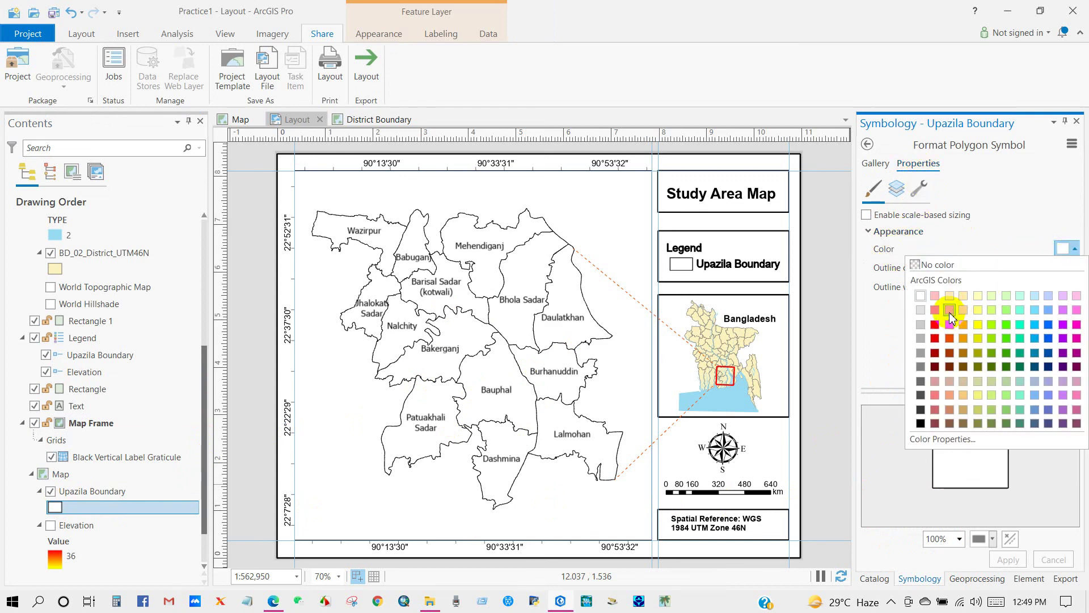
left_click(950, 311)
left_click(999, 560)
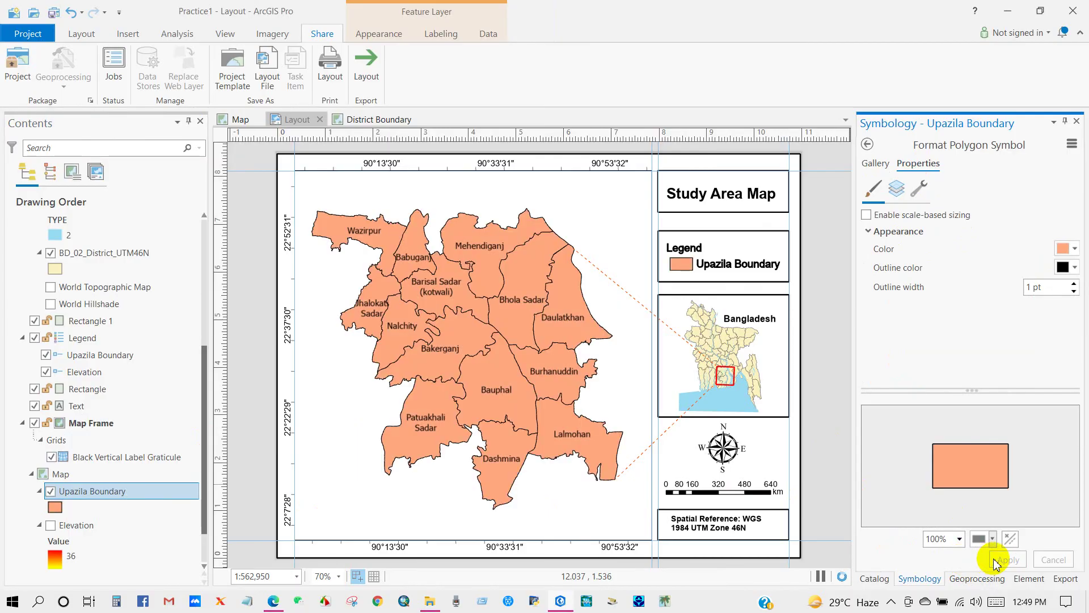
Apply a light gray fill to the Upazila Boundary polygons
left_click(1075, 251)
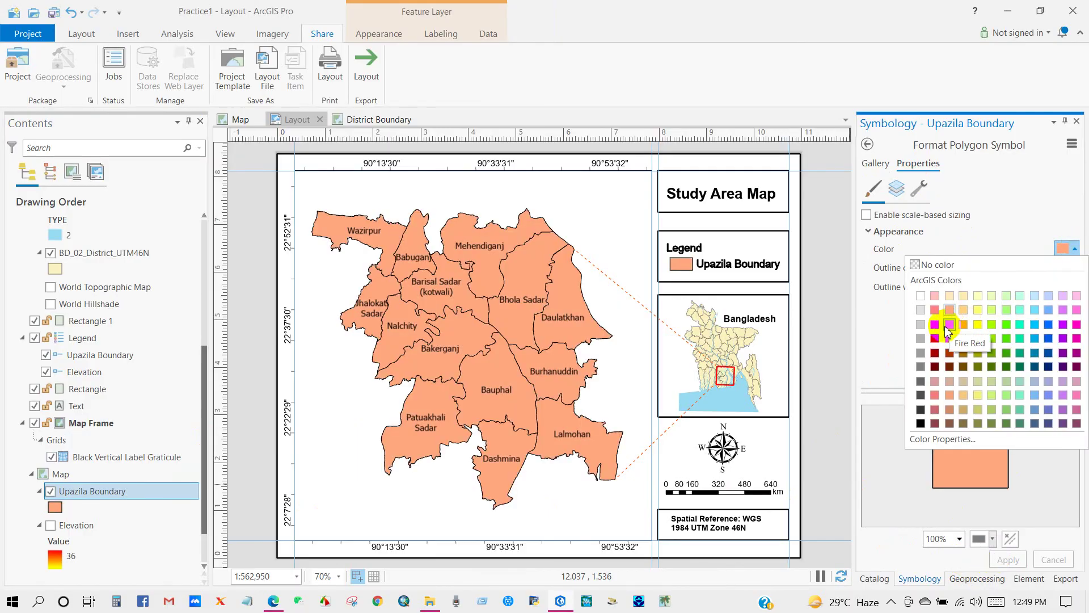
left_click(921, 325)
left_click(998, 561)
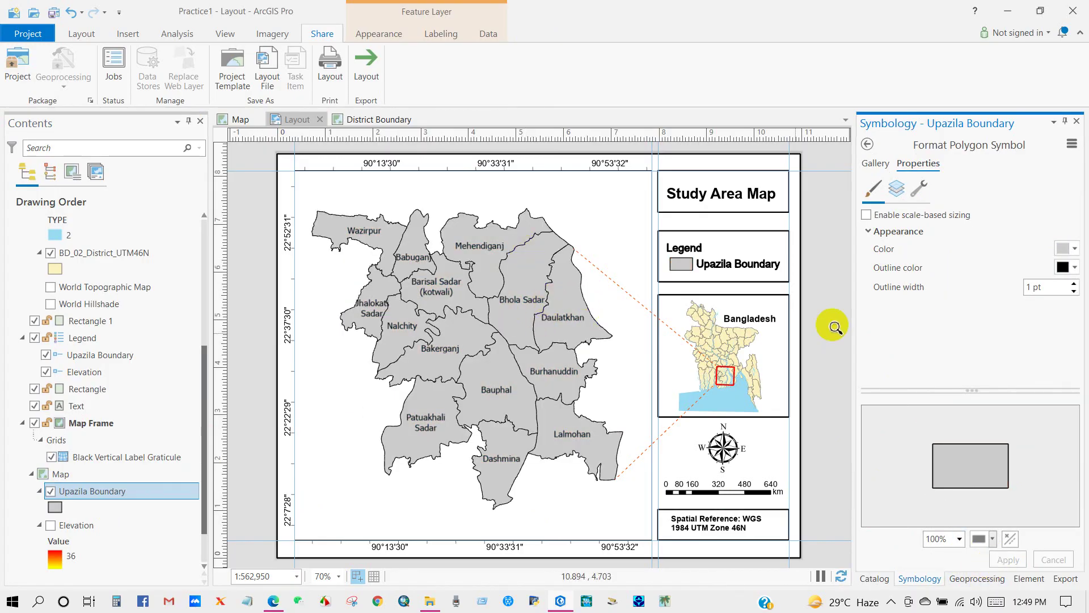
Try an orange-red and a light orange outline colour on the Upazila Boundary polygons
left_click(1075, 268)
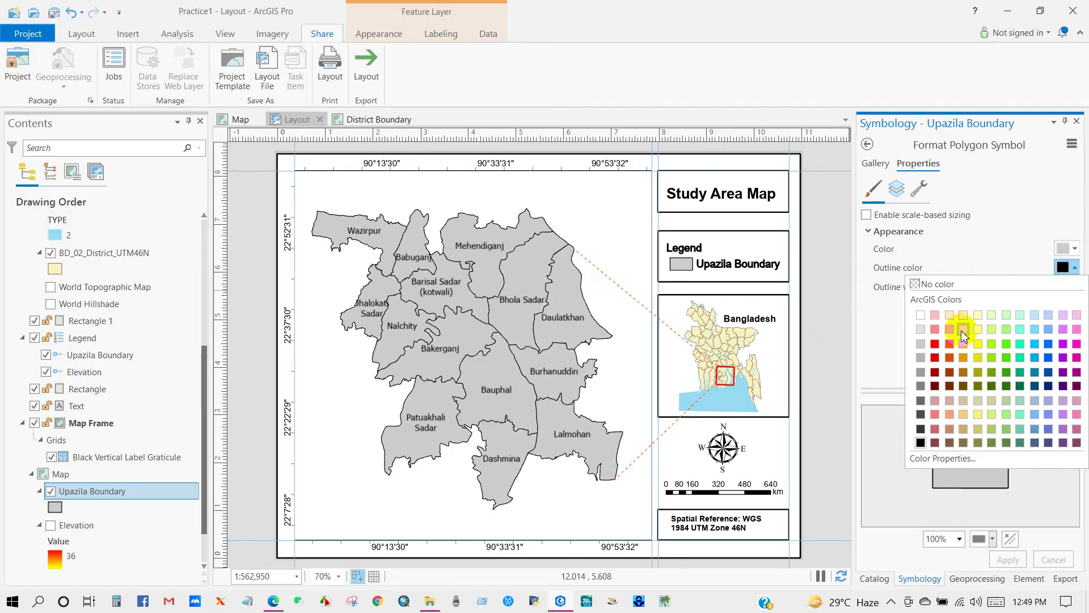
left_click(951, 346)
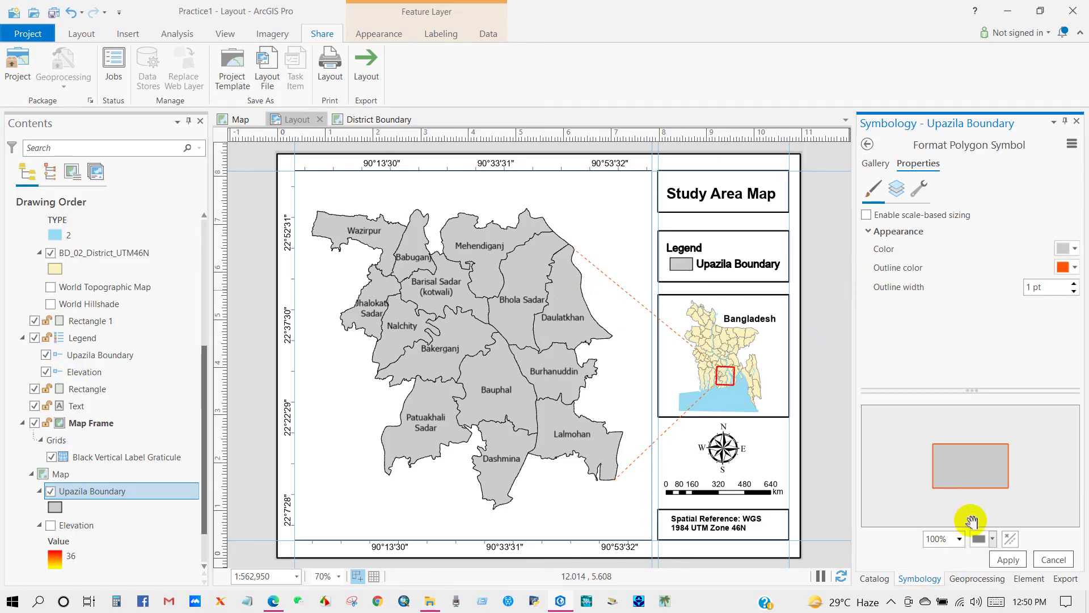
left_click(1004, 561)
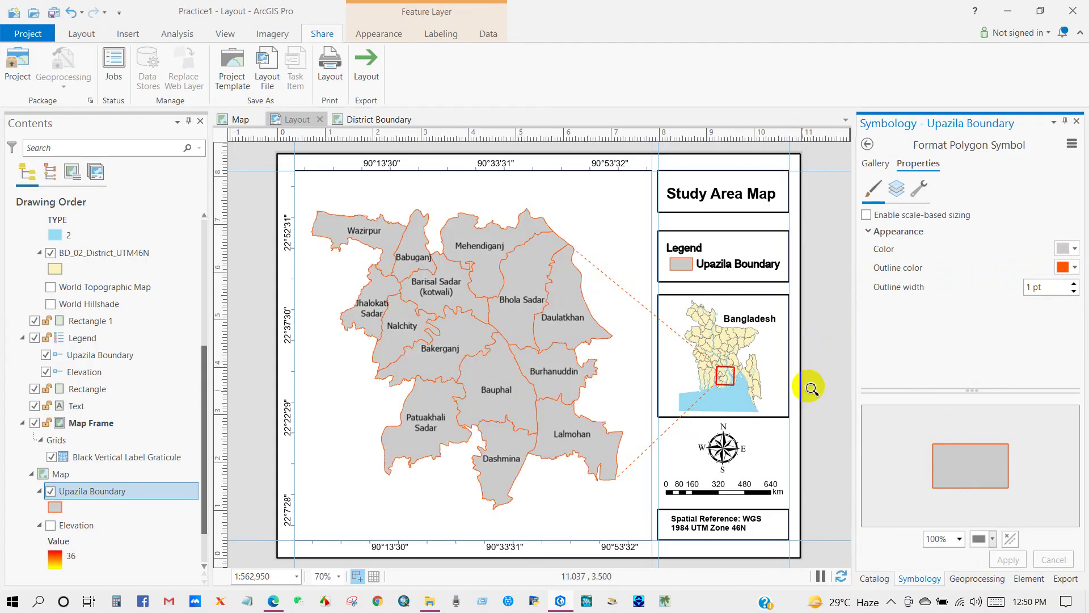
left_click(1074, 275)
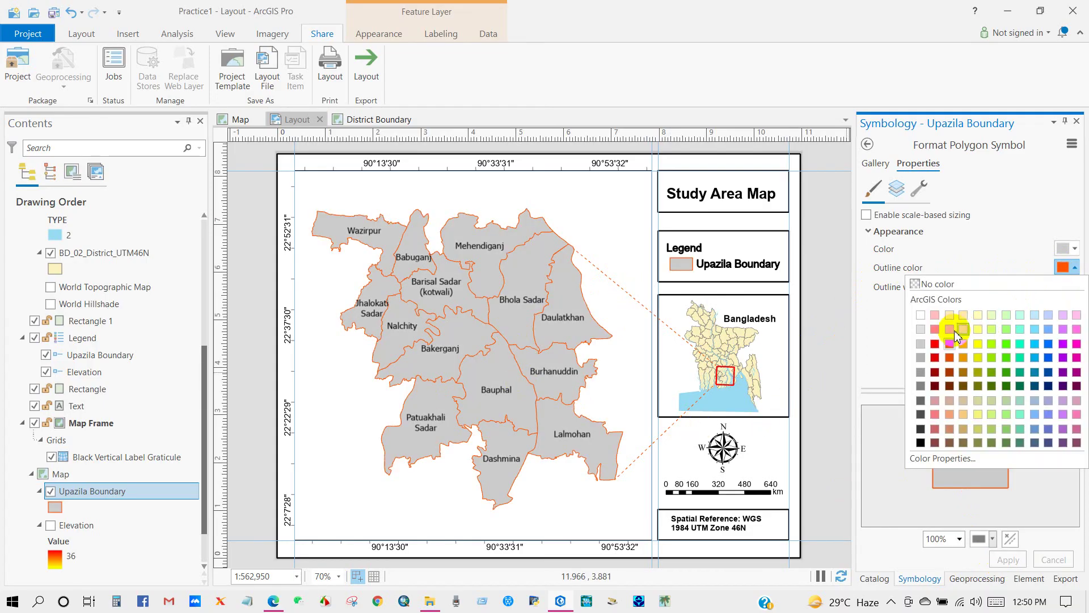
left_click(952, 334)
left_click(1008, 558)
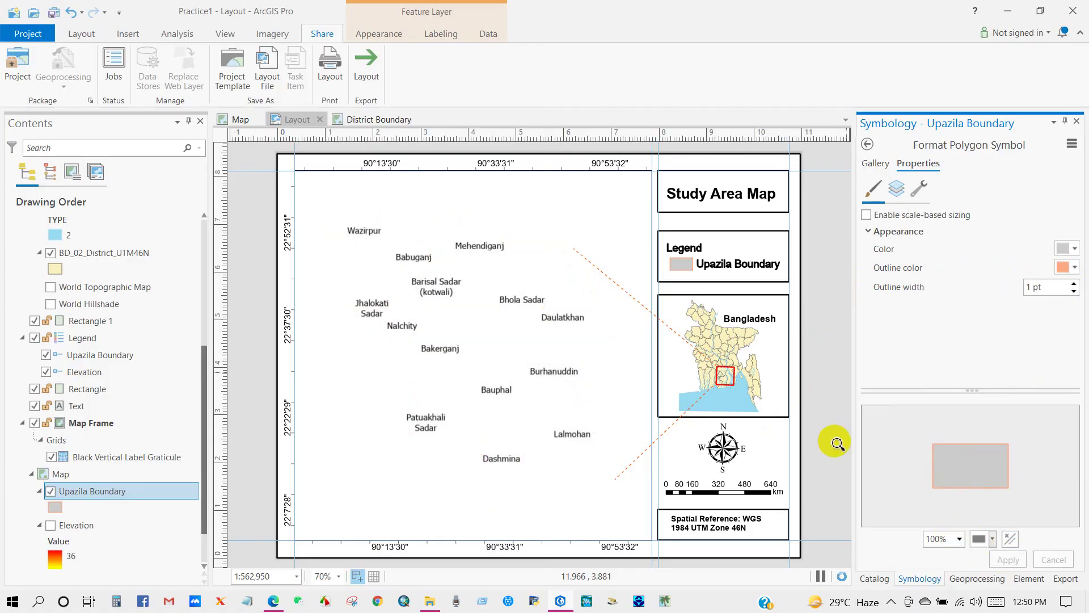
Apply a dark gray outline colour to the Upazila Boundary polygons
left_click(1074, 268)
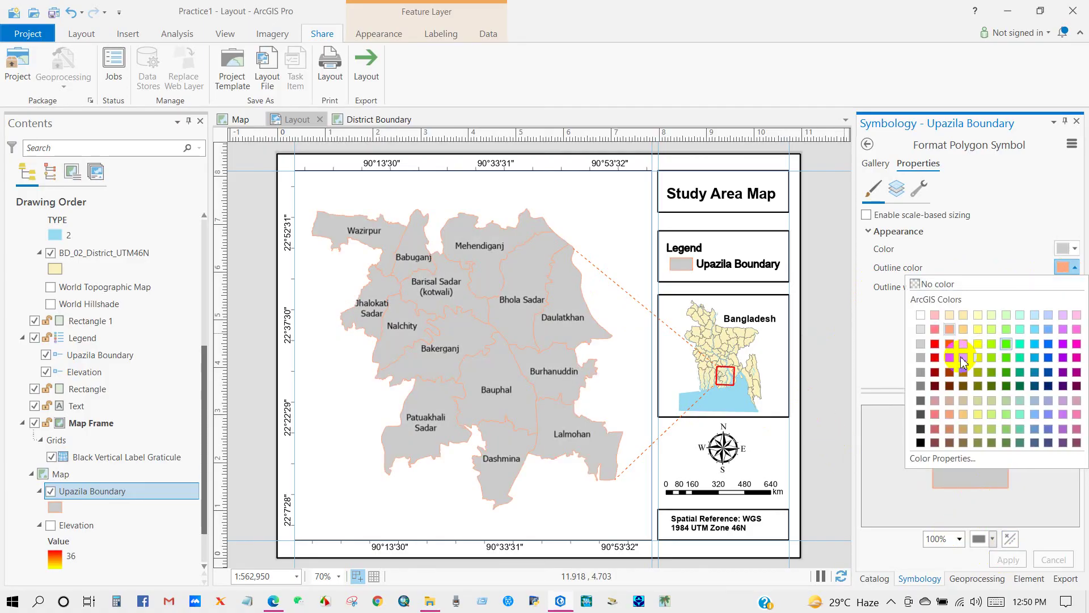
left_click(921, 428)
left_click(1003, 562)
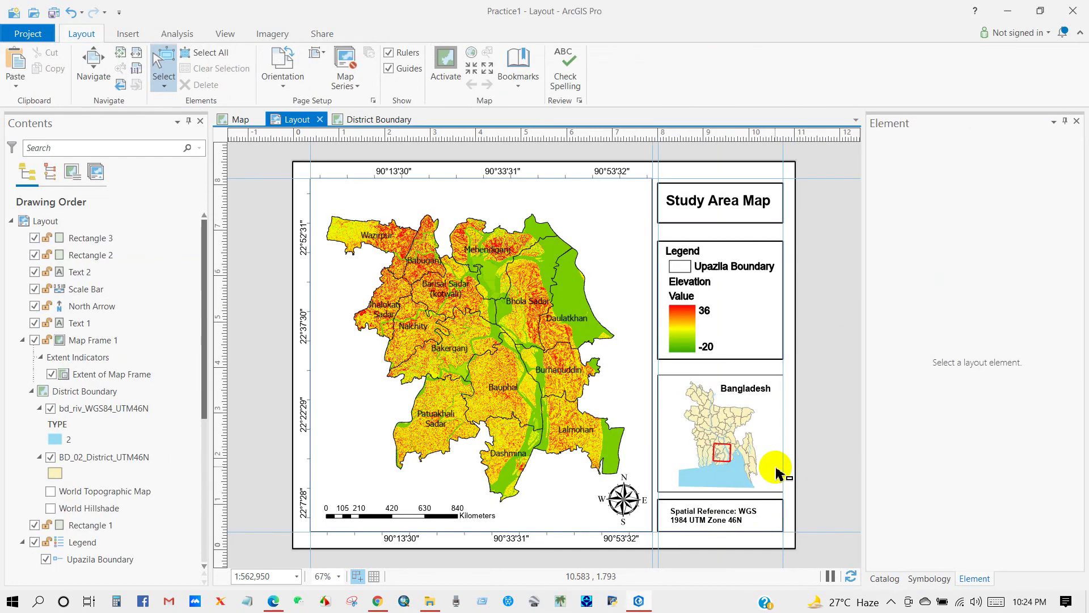
Start a layout export and choose JPEG as its file type
left_click(27, 33)
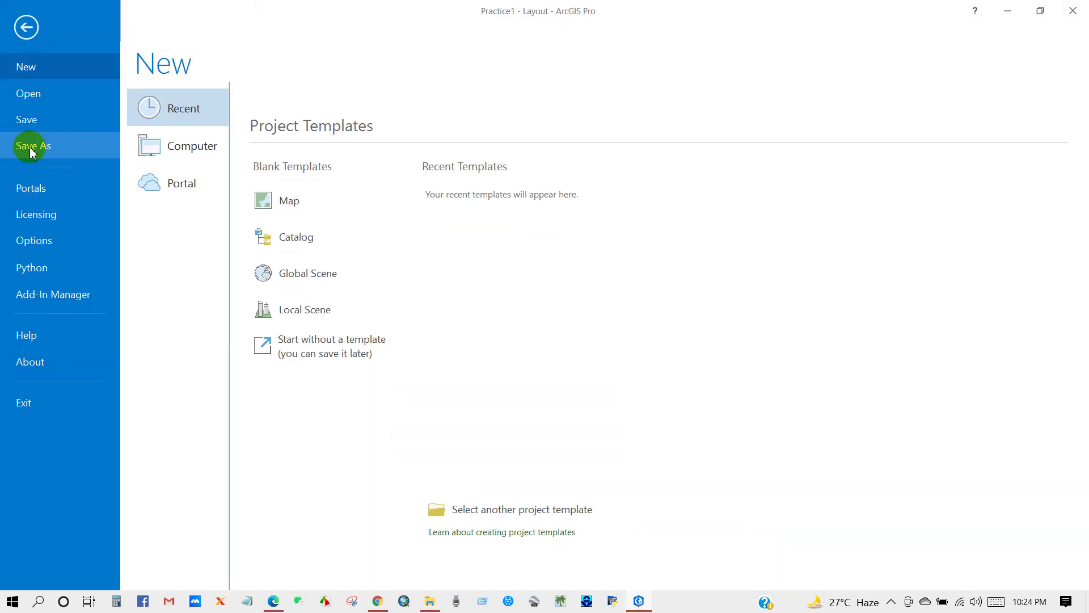
left_click(25, 27)
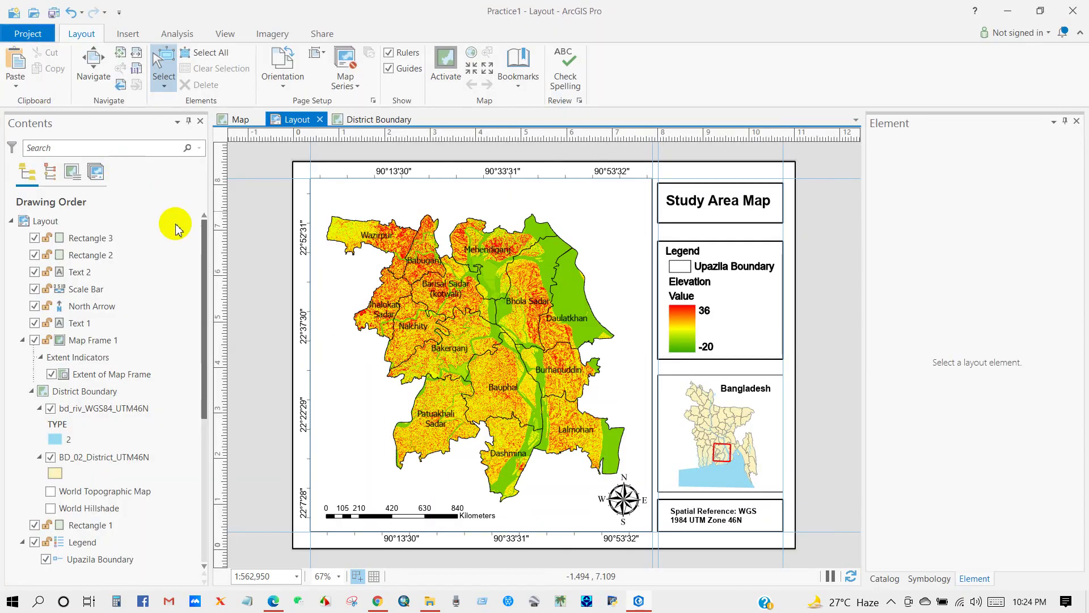
left_click(318, 35)
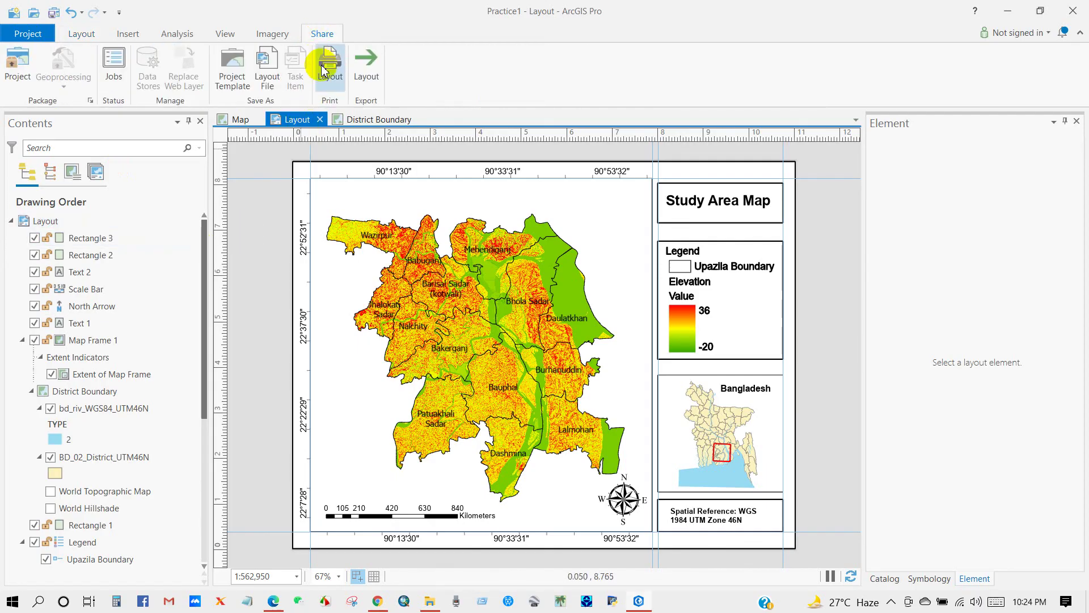
left_click(365, 77)
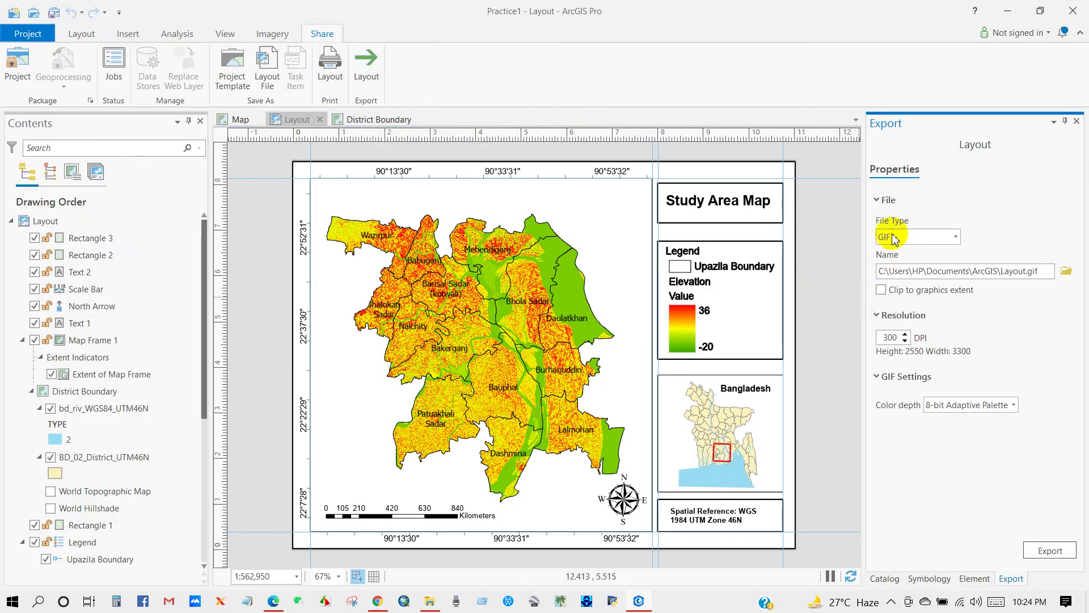
left_click(957, 237)
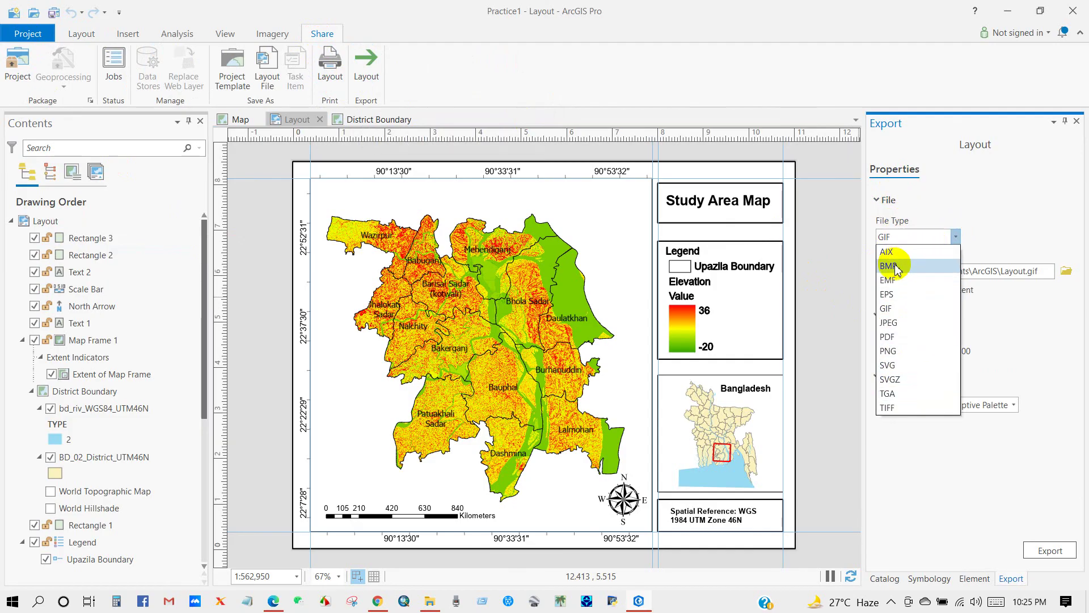
left_click(894, 324)
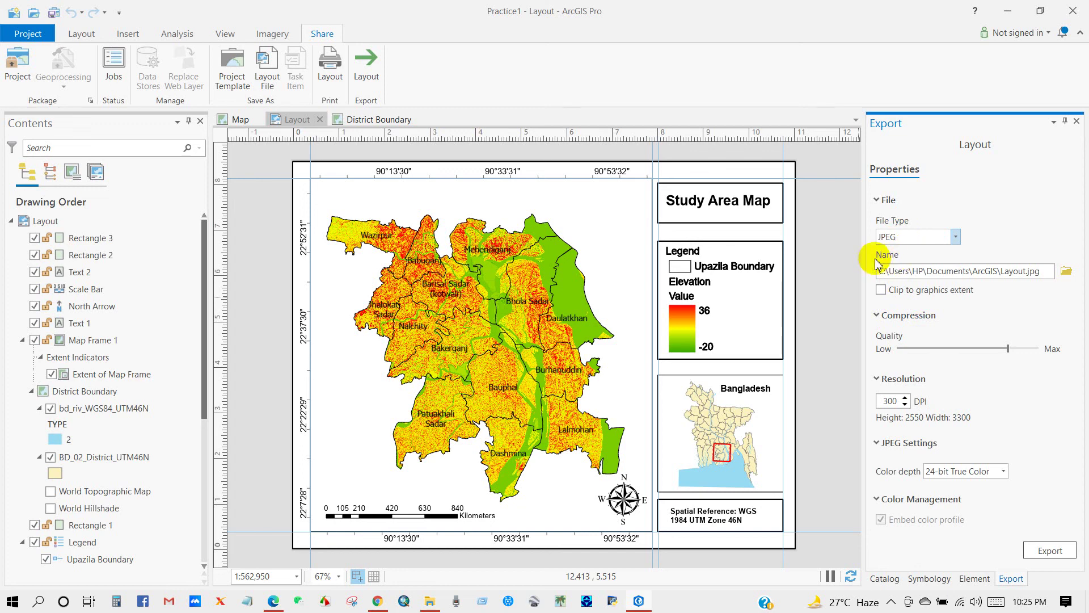
Set the export destination to the Desktop with the file name Layout Map
left_click(1064, 272)
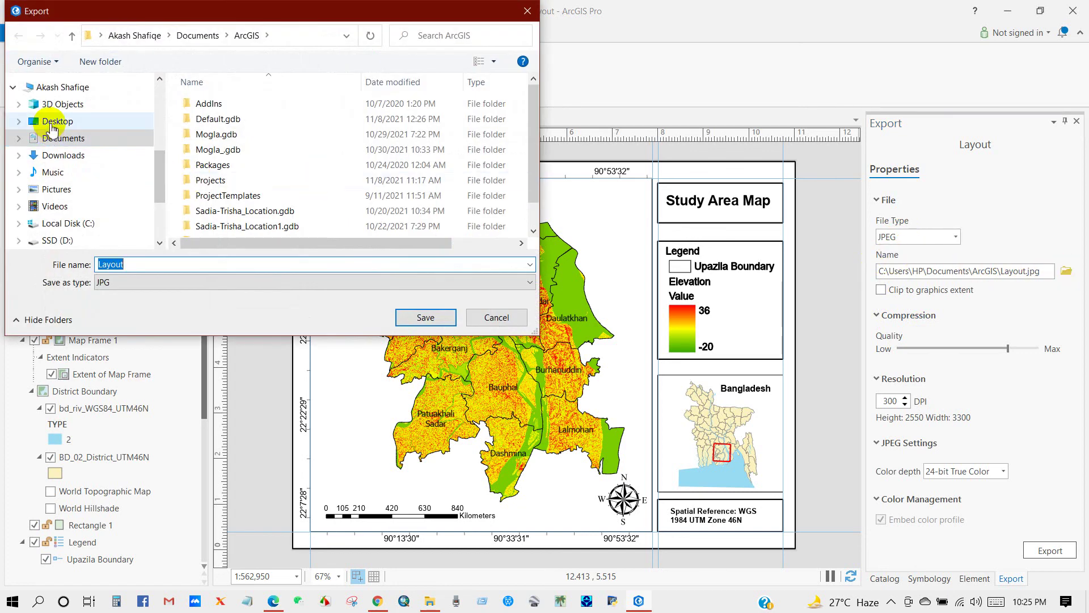
left_click(53, 122)
left_click(131, 266)
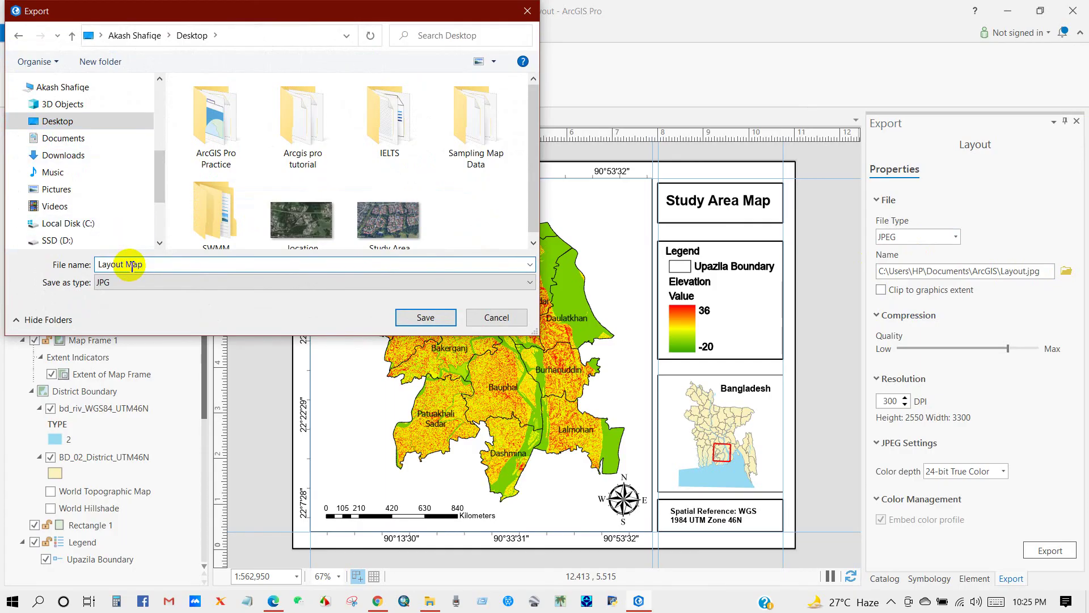
left_click(406, 317)
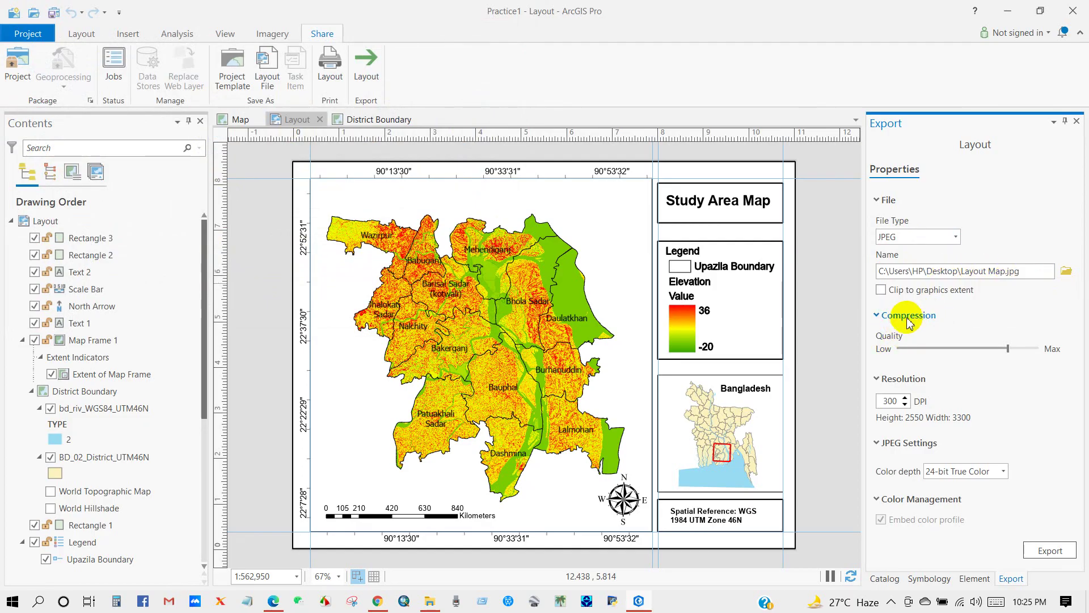
Set the JPEG compression quality to maximum and the export resolution to 700 DPI
left_click_drag(1014, 352, 1042, 350)
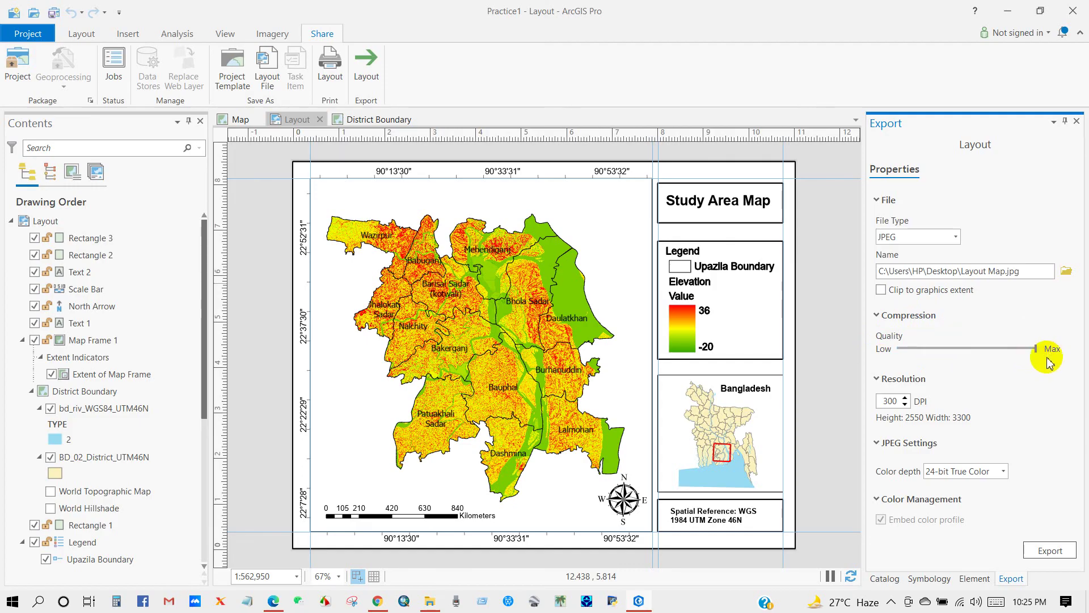
left_click(905, 399)
left_click(905, 398)
left_click(899, 400)
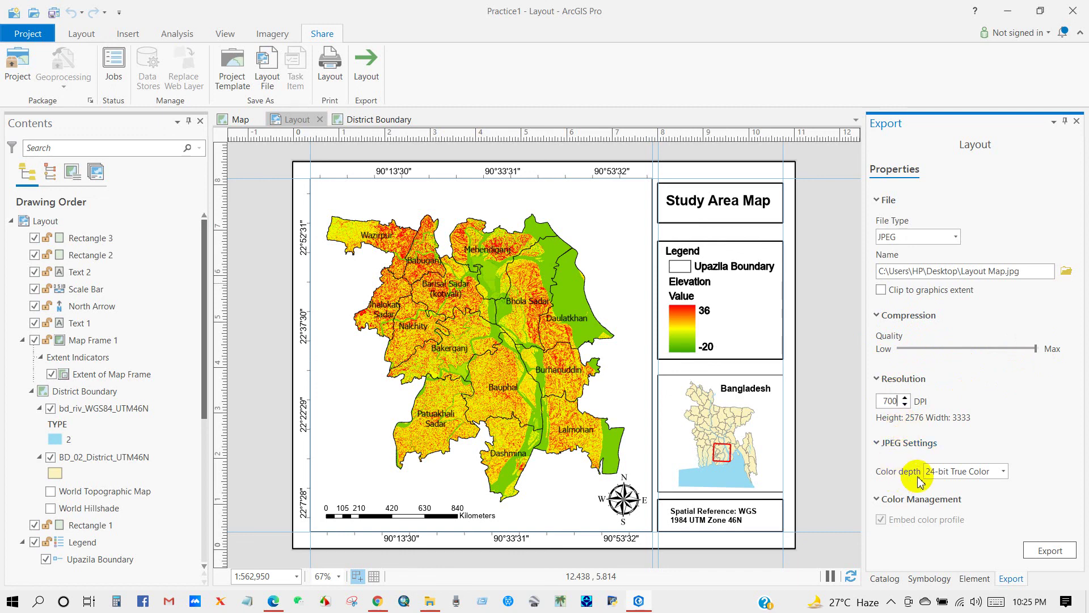
Keep the color depth at 24-bit True Color and export the layout
left_click(1003, 475)
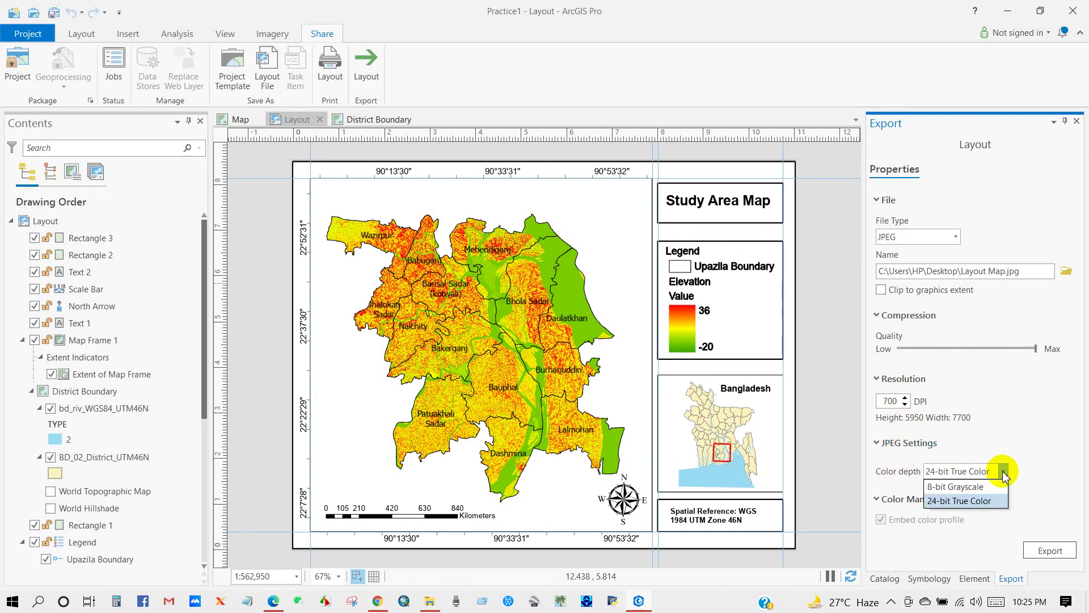
left_click(1003, 476)
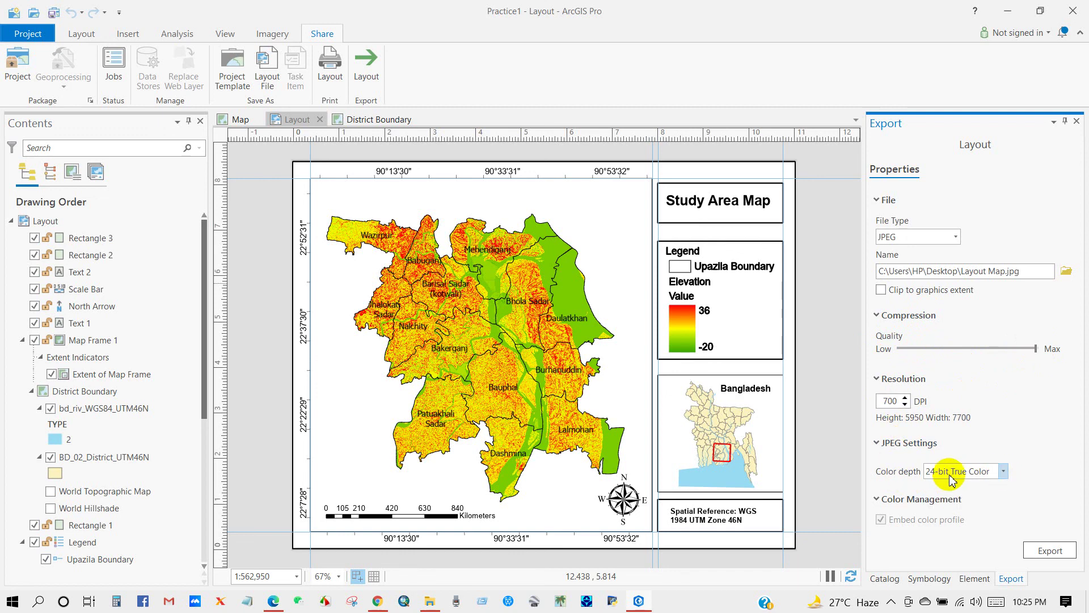
left_click(1047, 553)
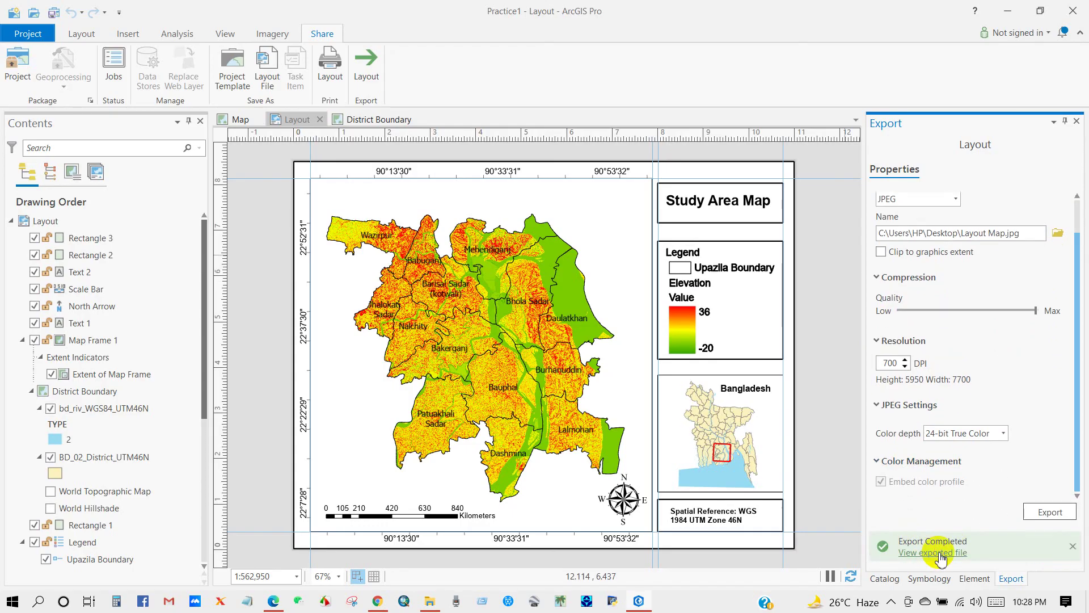
View the exported layout image in Photos, and switch back to ArcGIS Pro
left_click(940, 553)
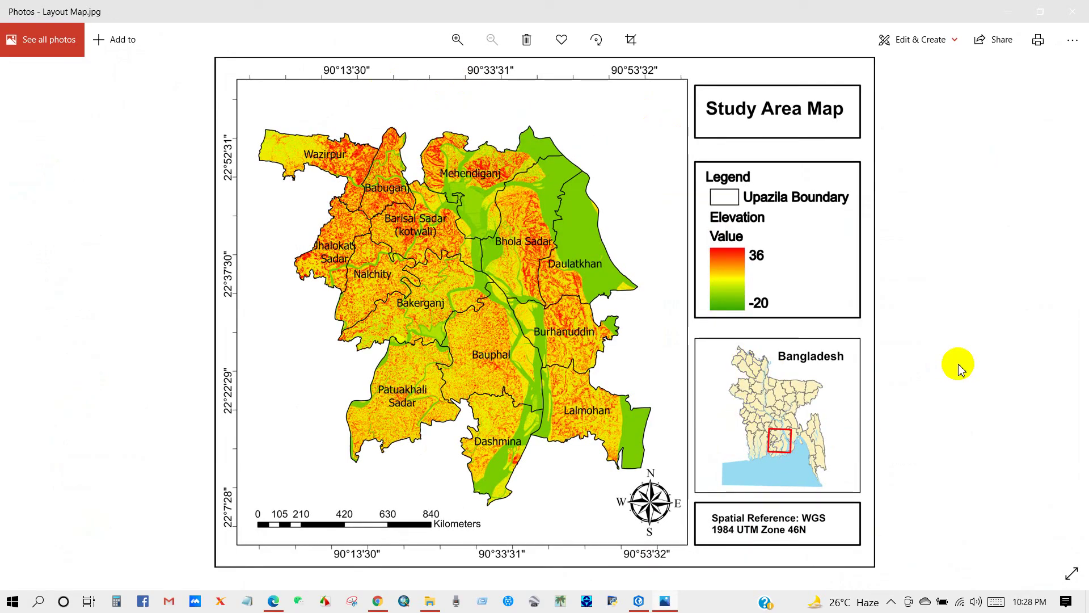
key("alt+Tab")
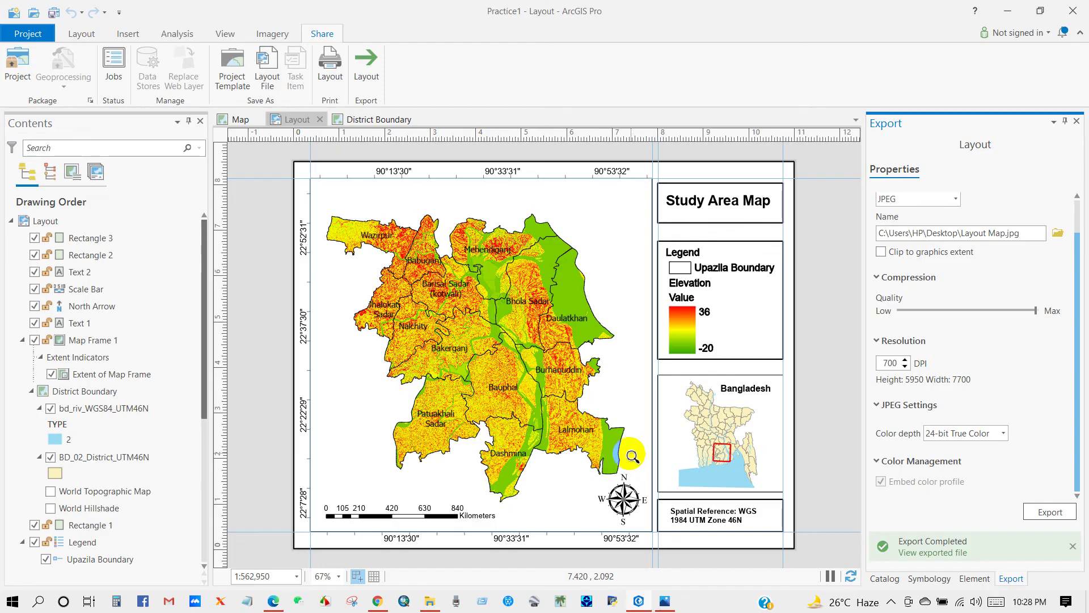